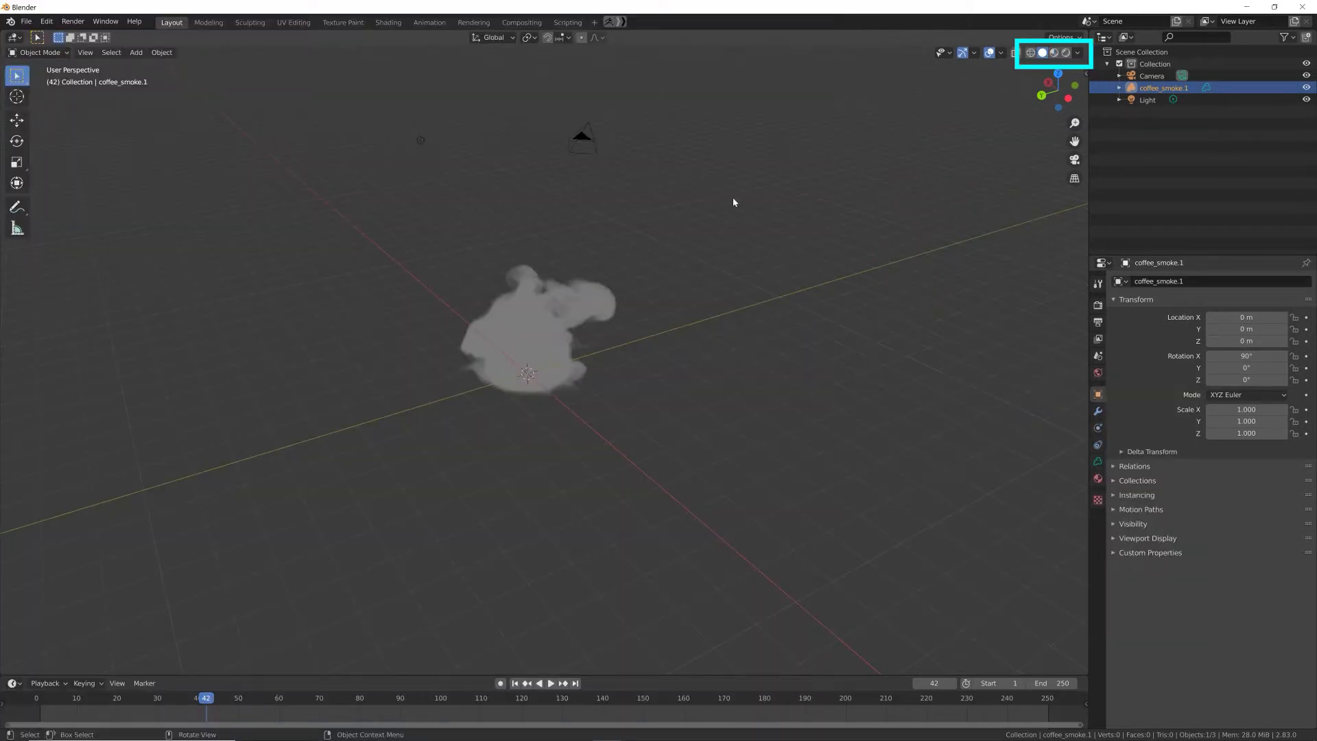
Step: Switch the viewport to rendered shading and check the light object above the smoke, leaving nothing selected
click(1079, 53)
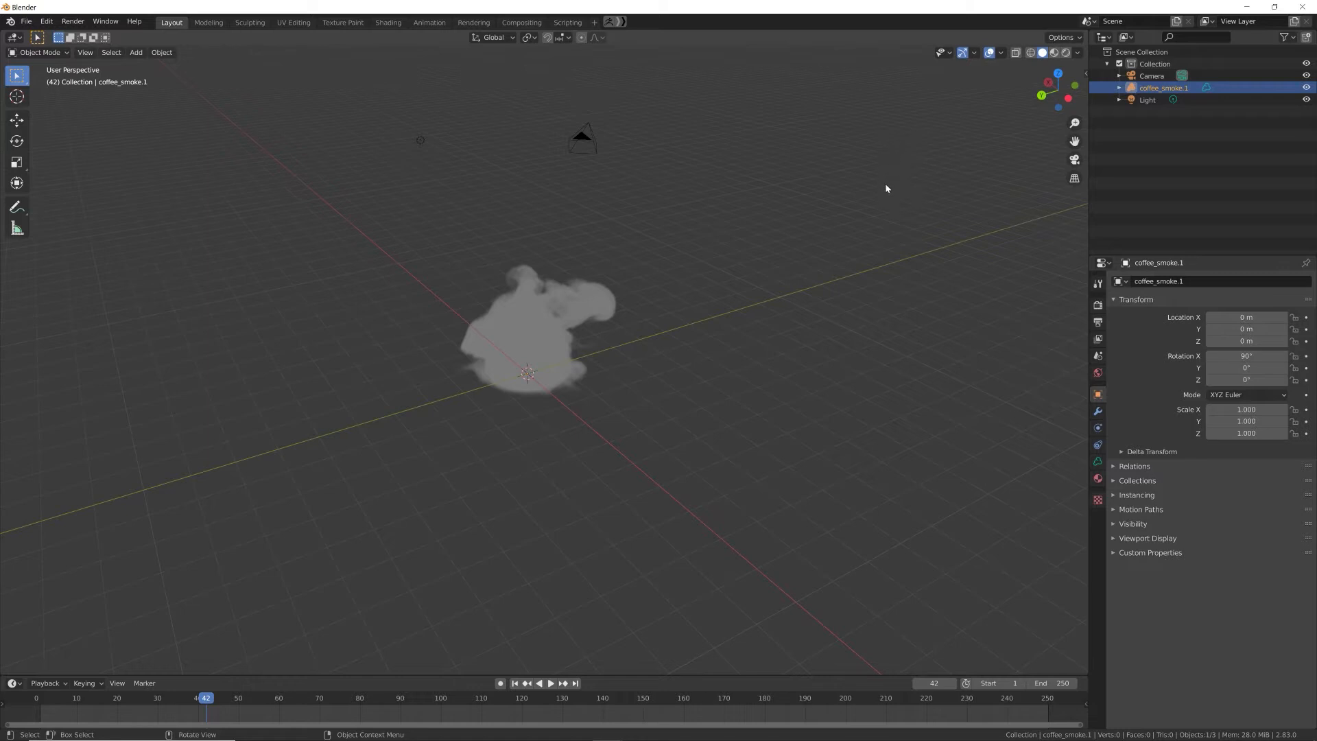
click(1067, 55)
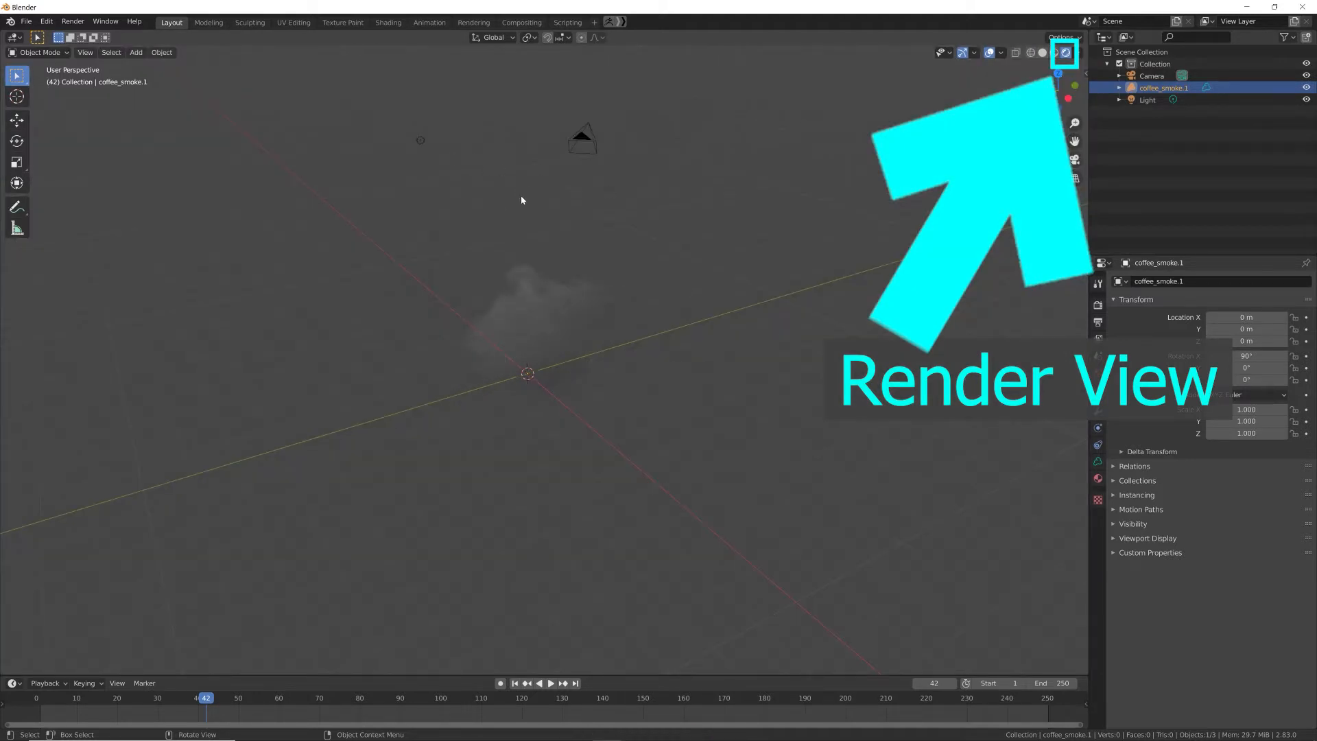
click(425, 142)
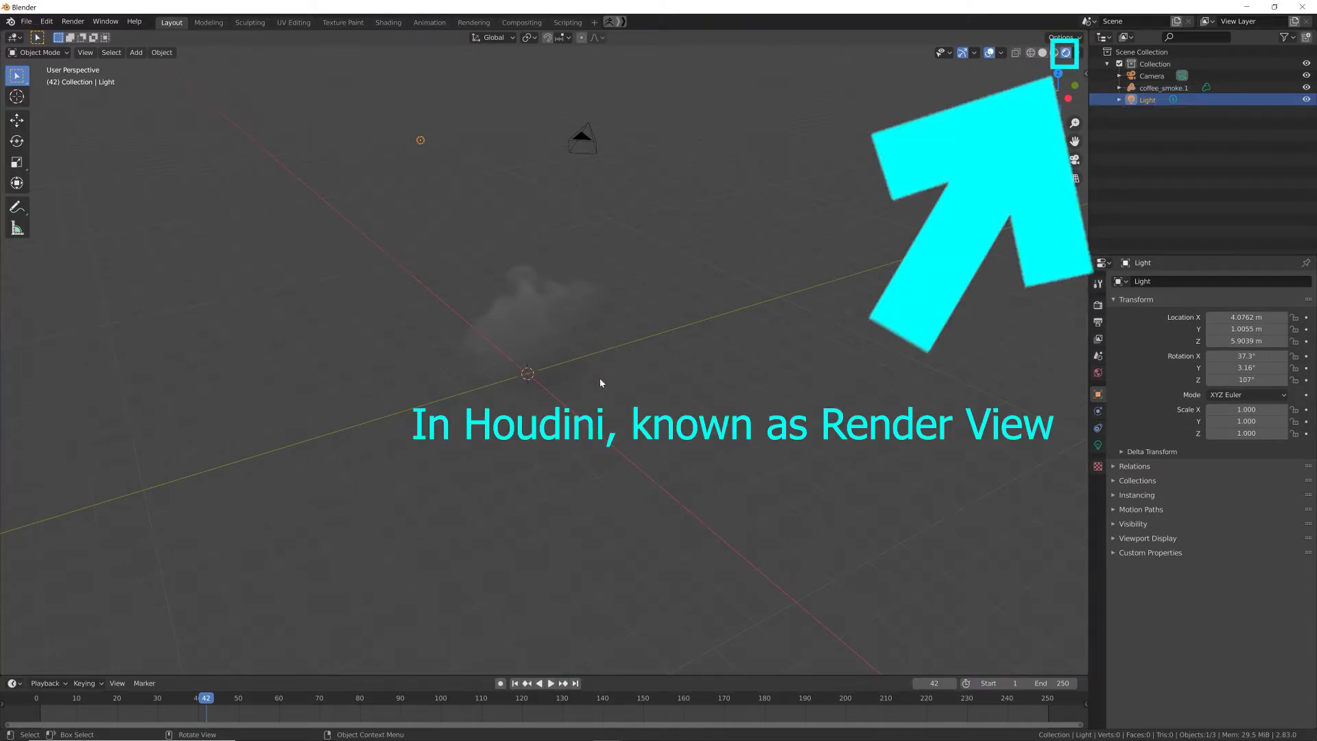
click(769, 378)
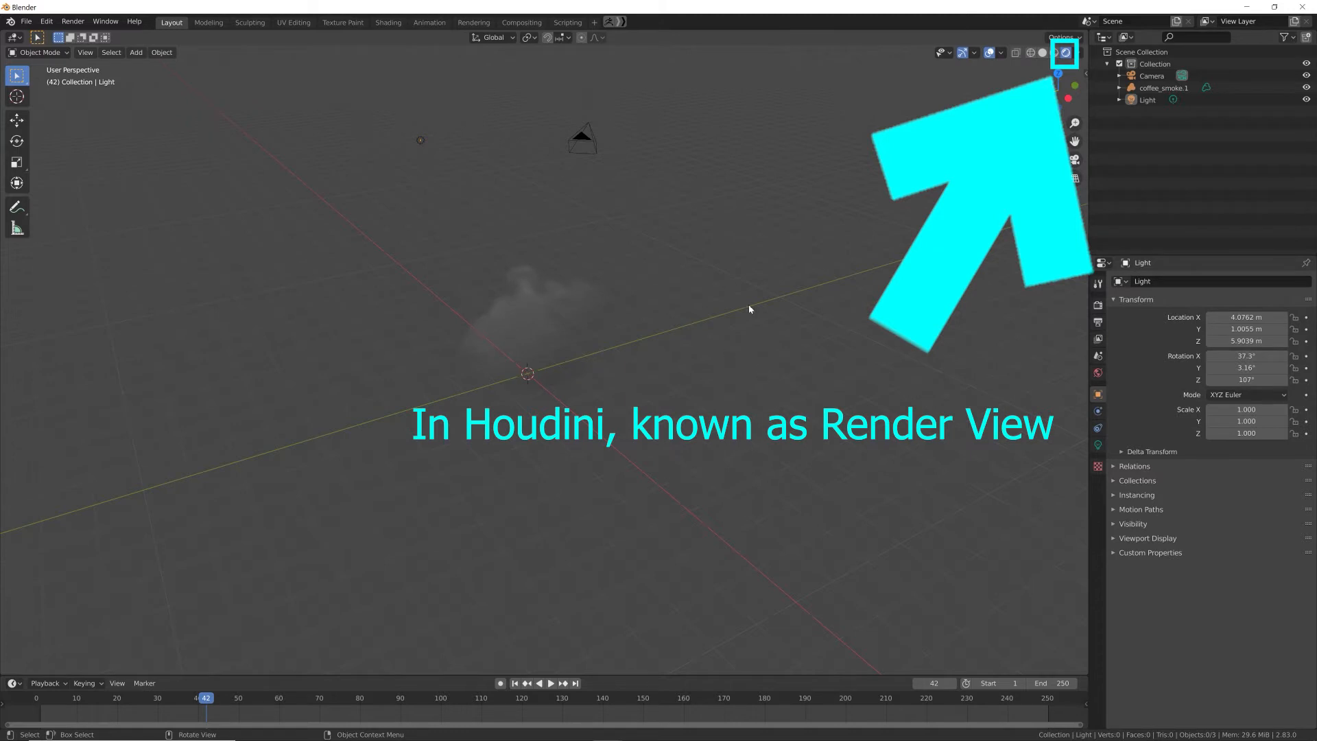
Step: Look through the camera, render a test image of the smoke and close the render window
click(1075, 160)
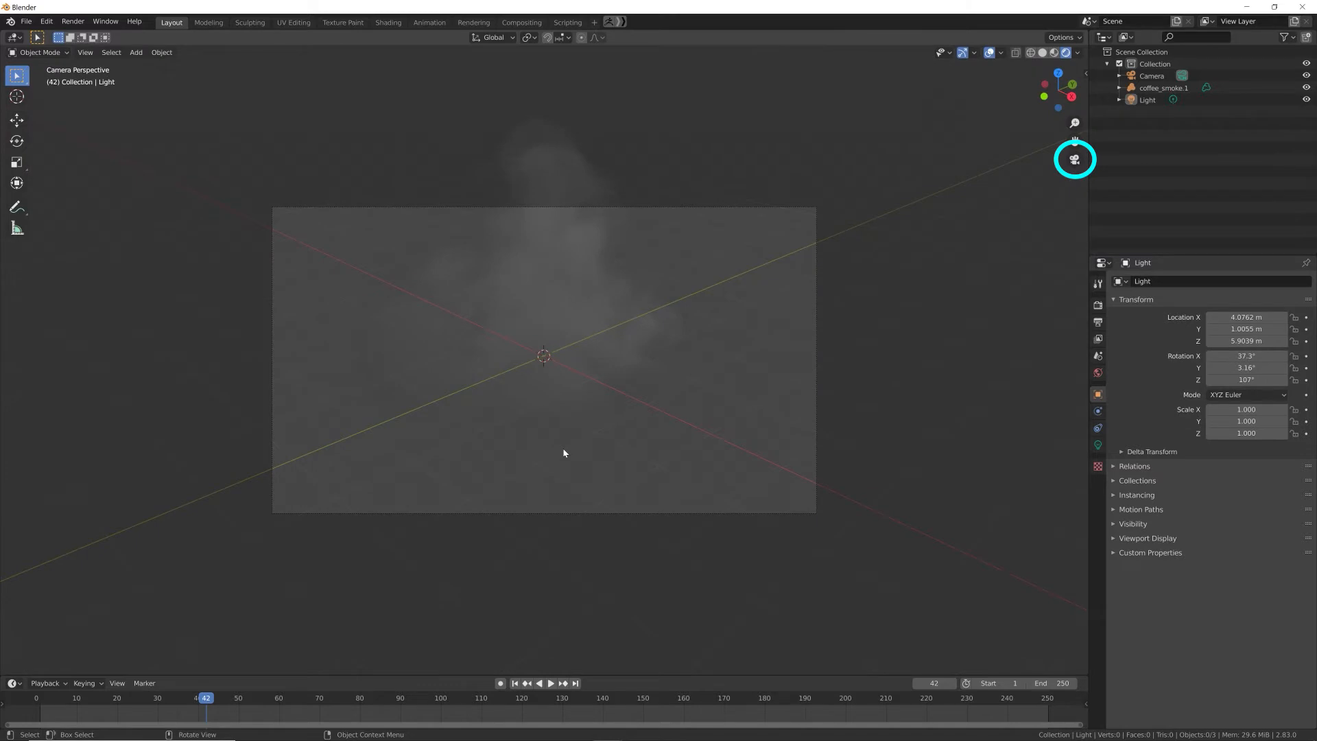
click(69, 21)
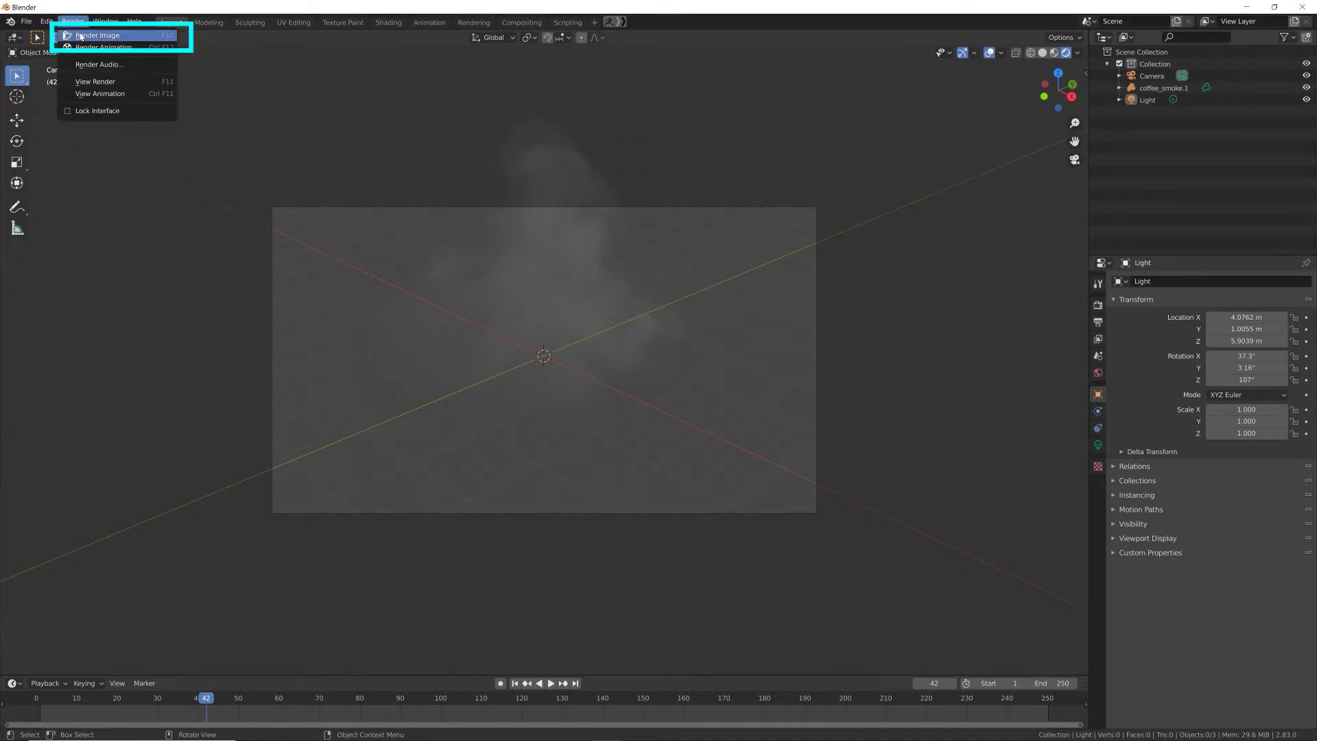
click(80, 35)
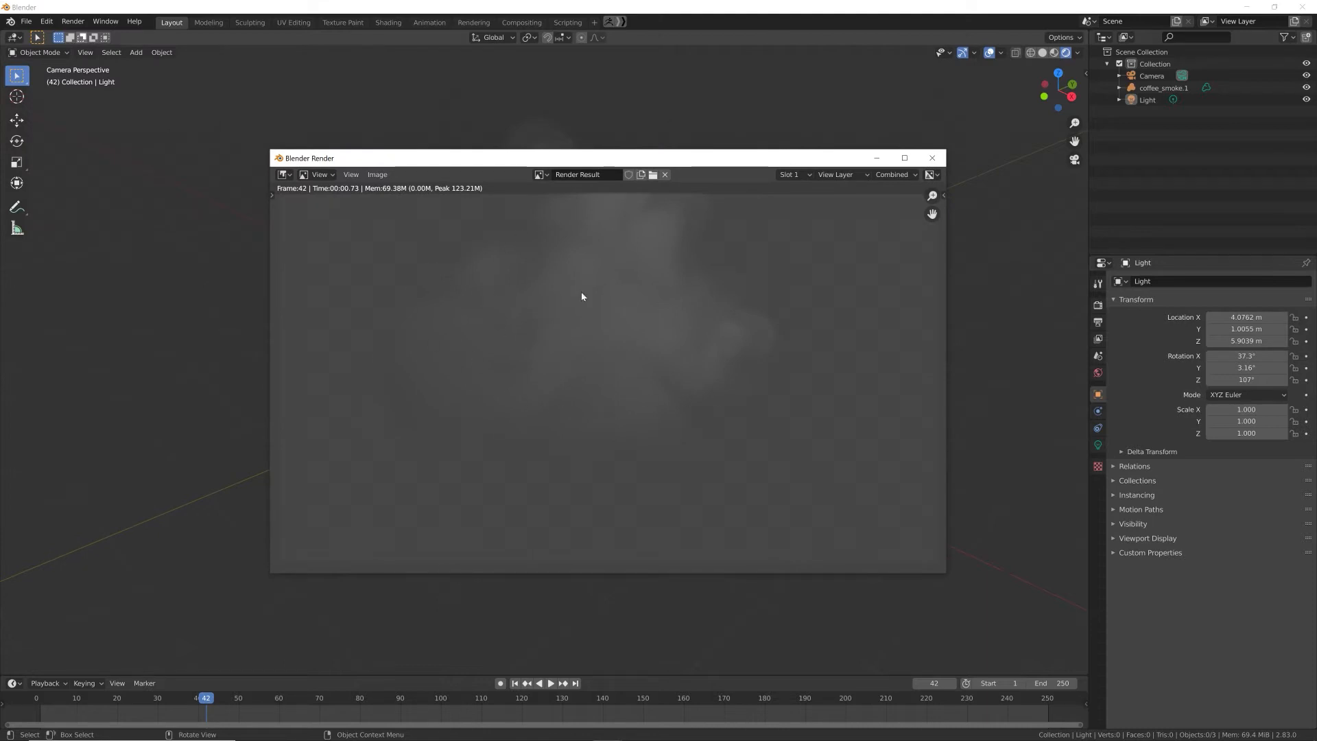
click(932, 158)
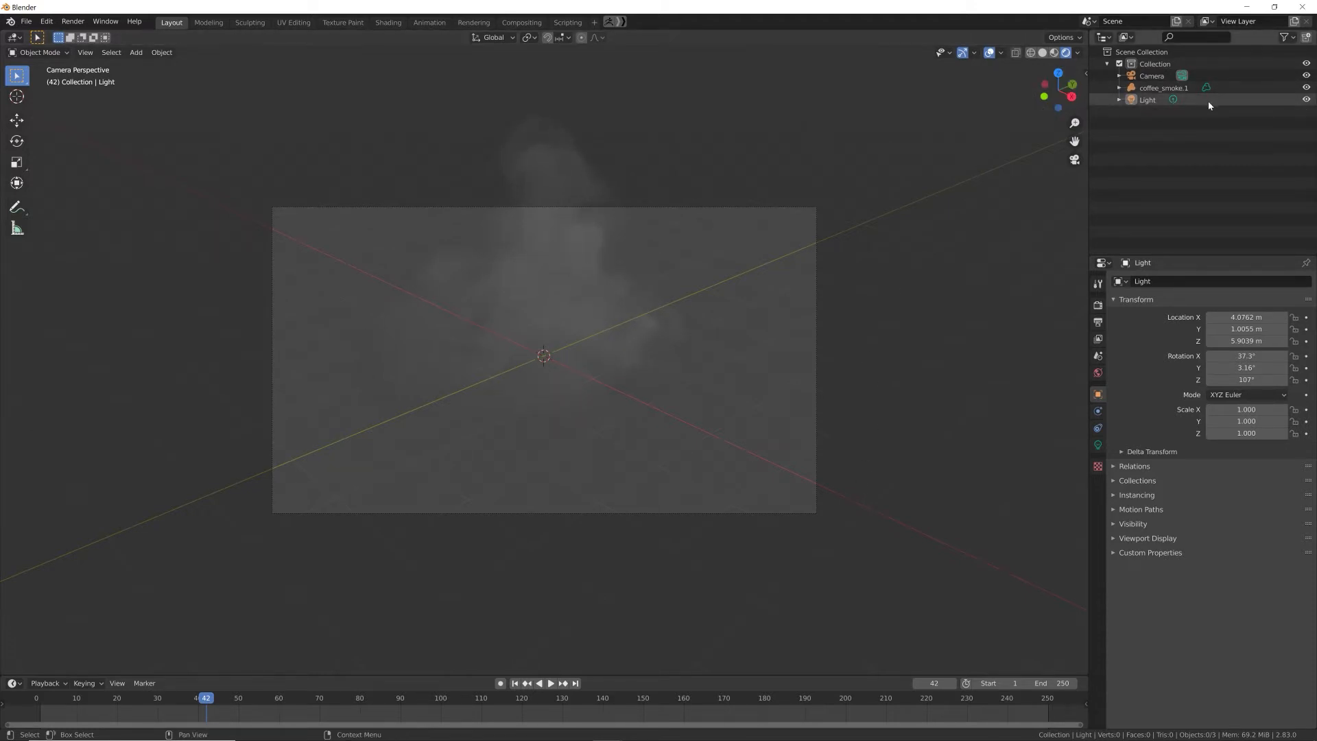
Step: Change the Light object's type to Area after trying Sun and Spot
click(1150, 101)
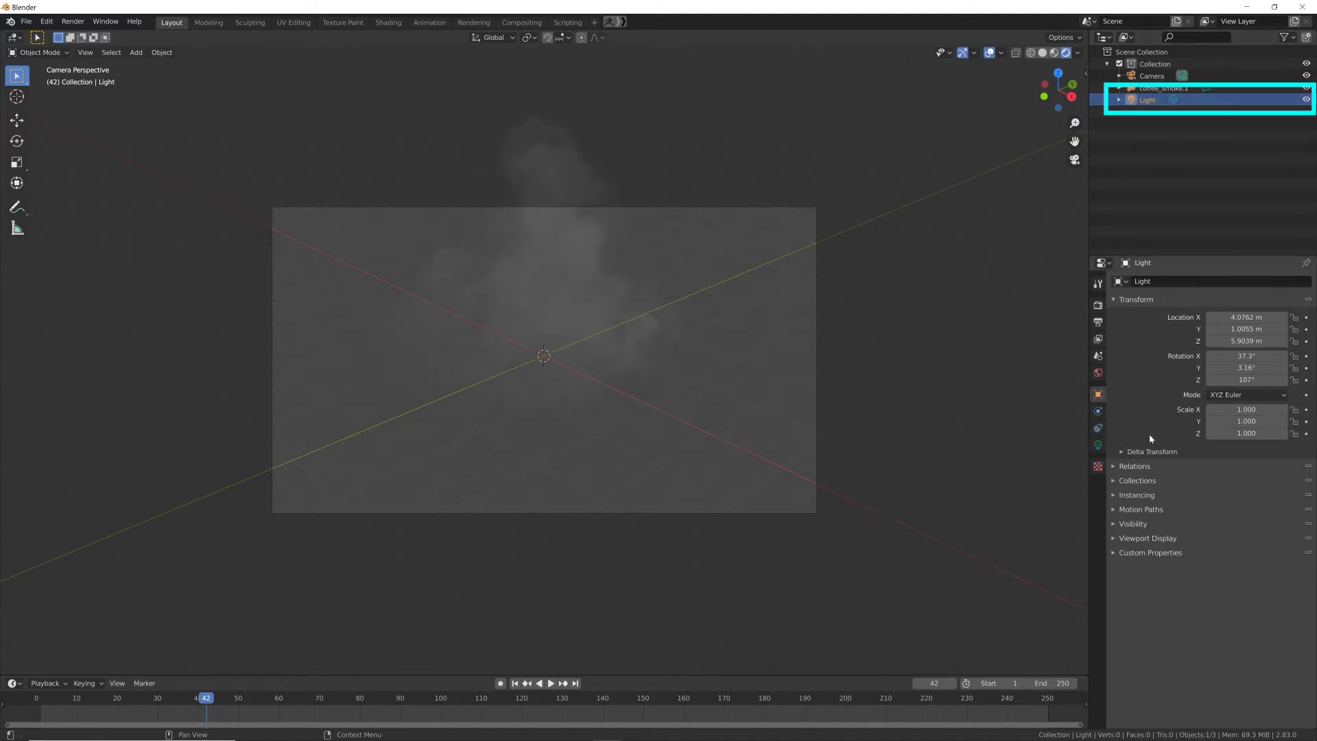
click(1098, 446)
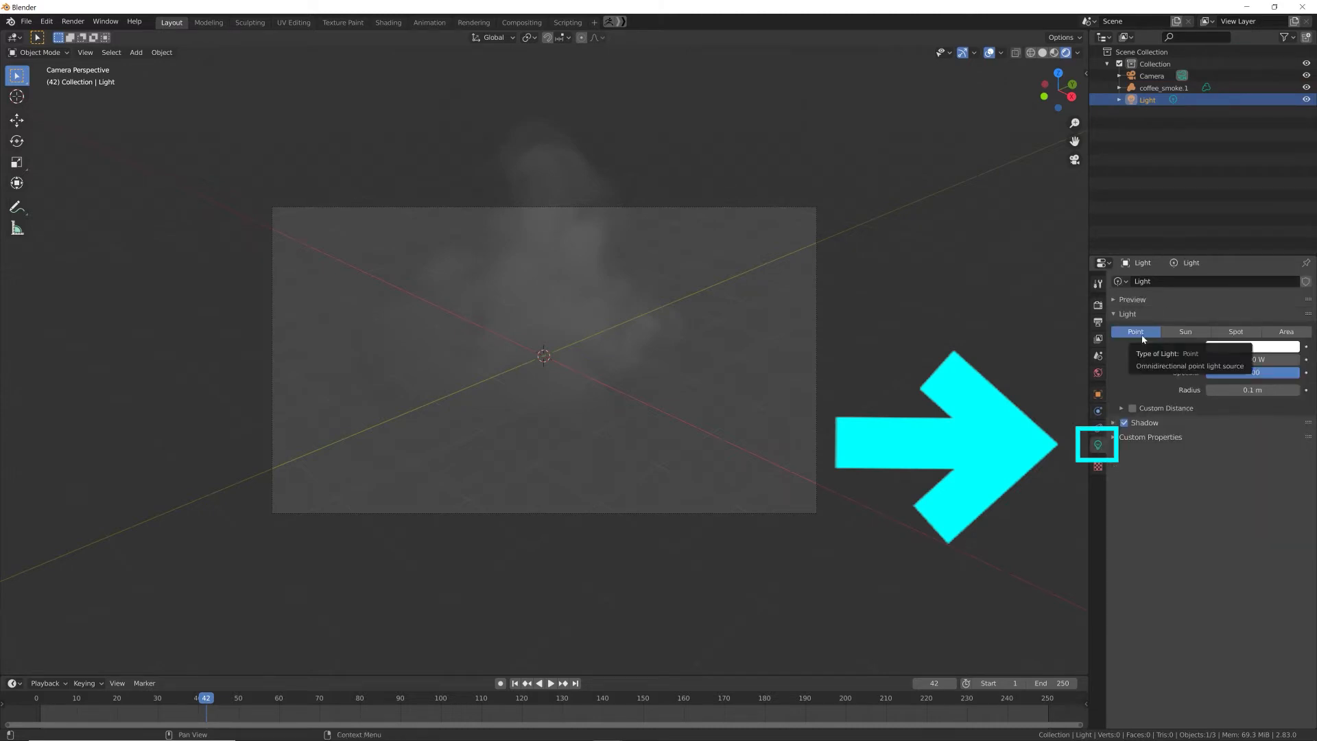
click(1188, 333)
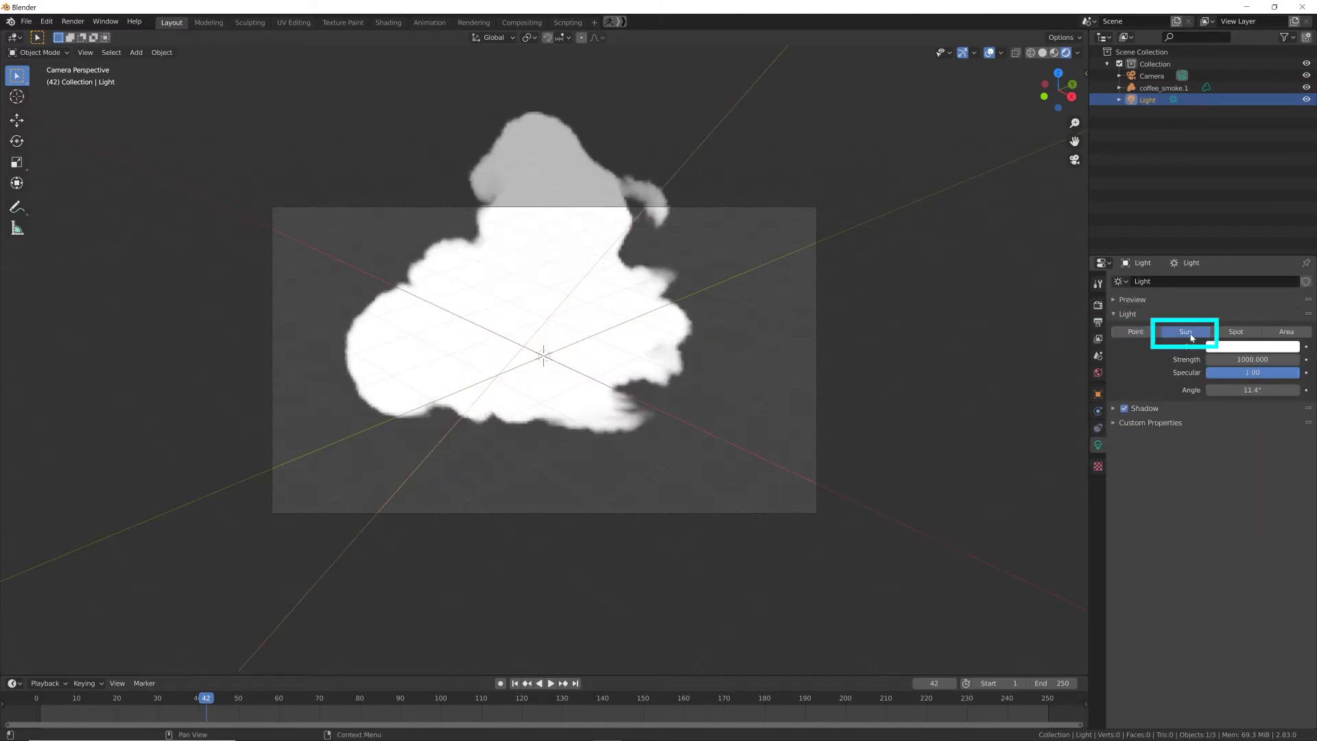
click(1235, 333)
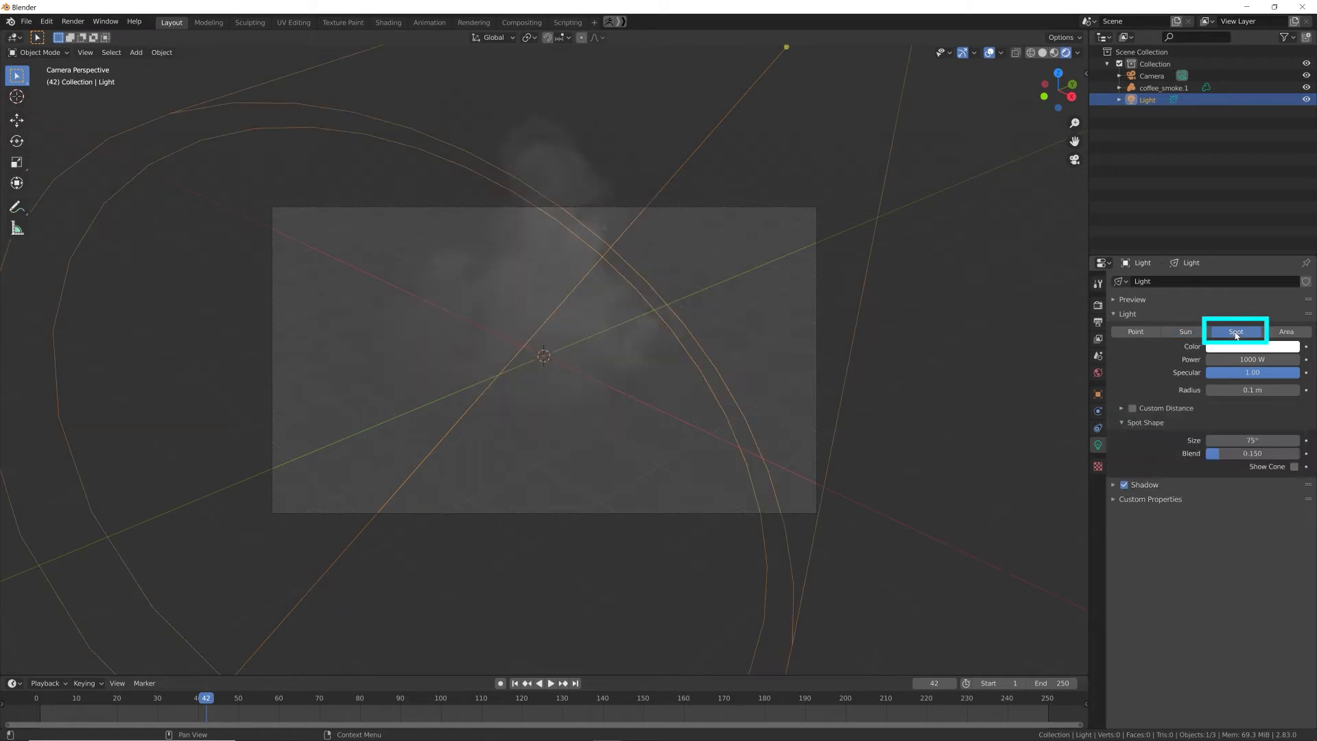
click(1286, 332)
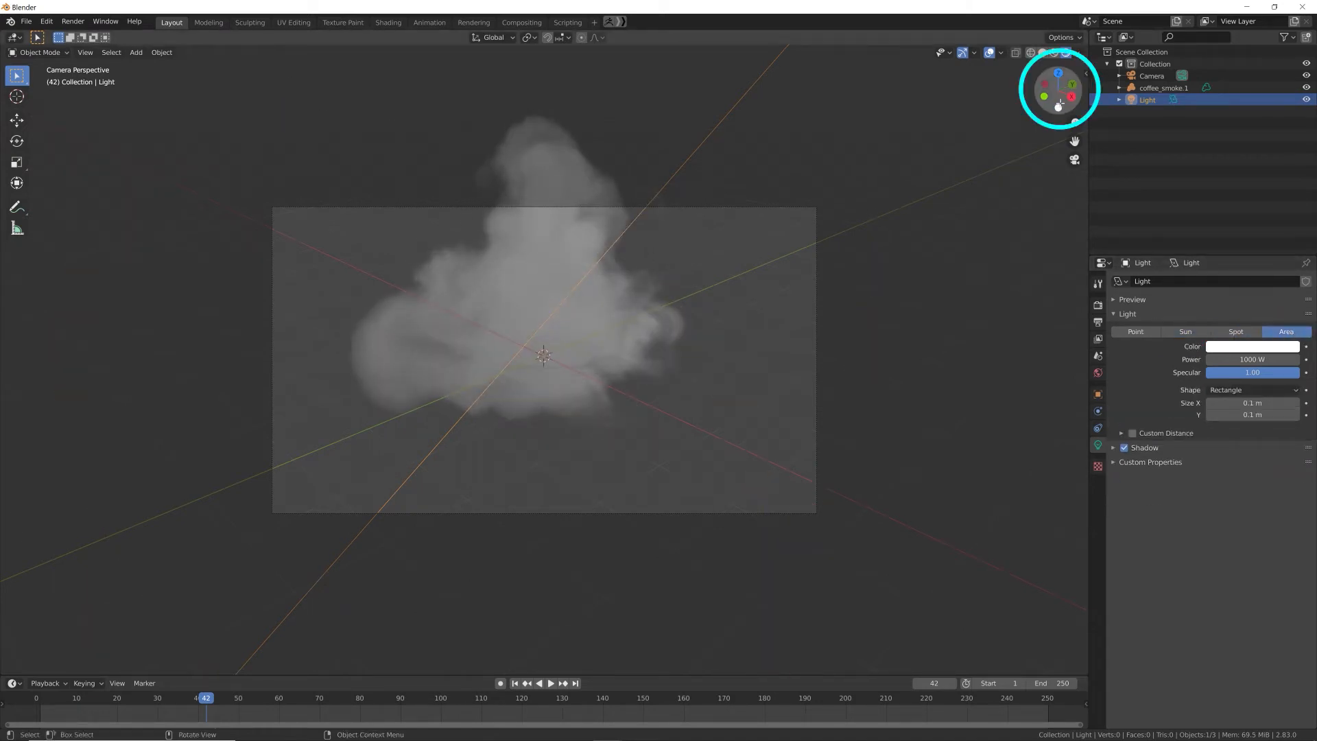
Step: Aim the area light at the smoke cloud by moving its target point, checking from different angles
drag(1060, 105, 1074, 126)
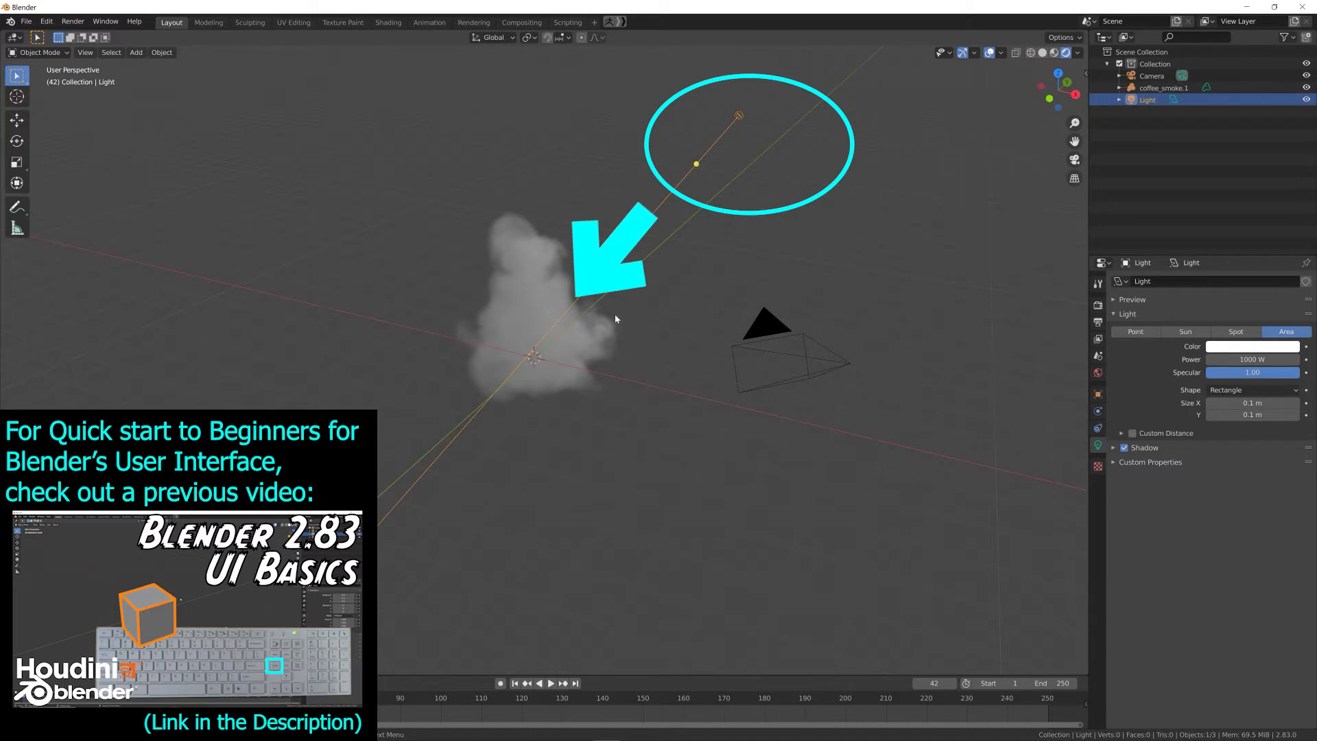
mouse_move(1052, 97)
mouse_down()
mouse_move(993, 68)
mouse_move(956, 85)
mouse_move(1032, 89)
mouse_move(828, 83)
mouse_move(1059, 93)
mouse_move(1049, 118)
mouse_move(1042, 83)
mouse_up()
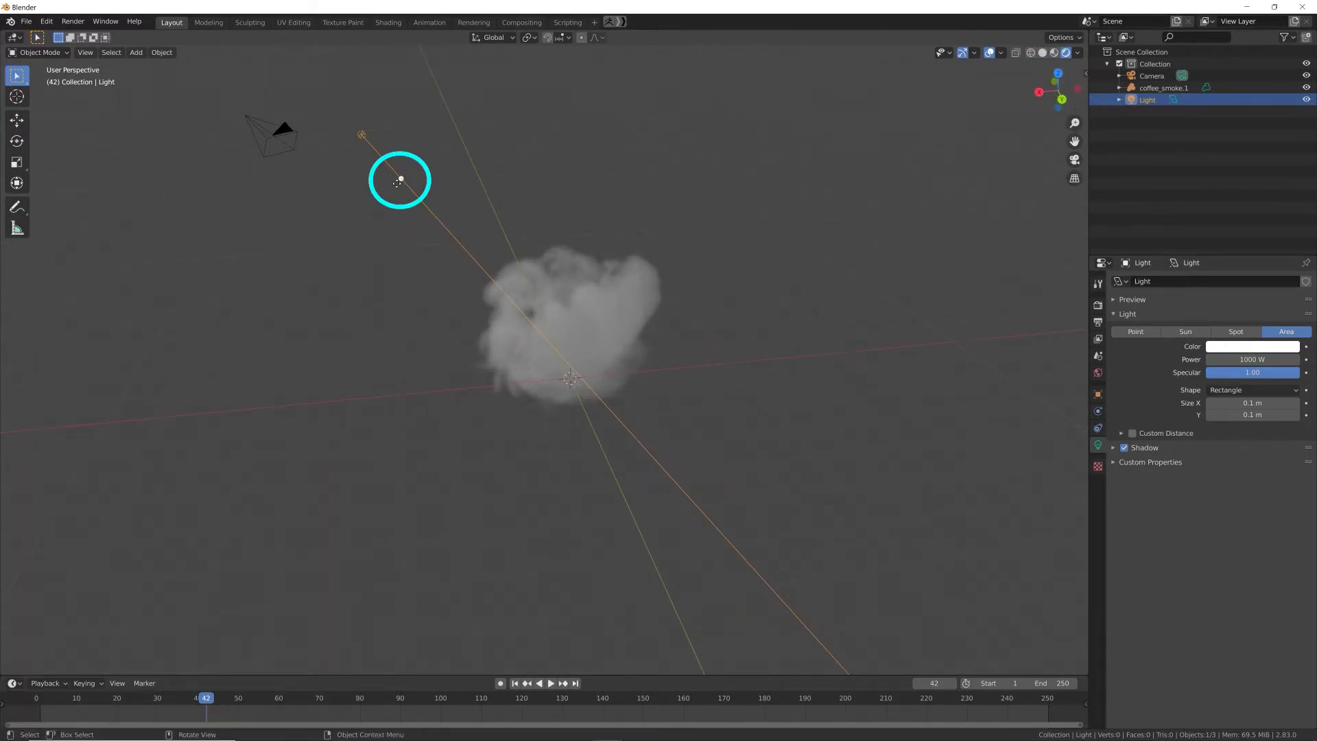
mouse_move(399, 180)
mouse_down()
mouse_move(372, 213)
mouse_move(419, 200)
mouse_move(445, 218)
mouse_move(441, 233)
mouse_up()
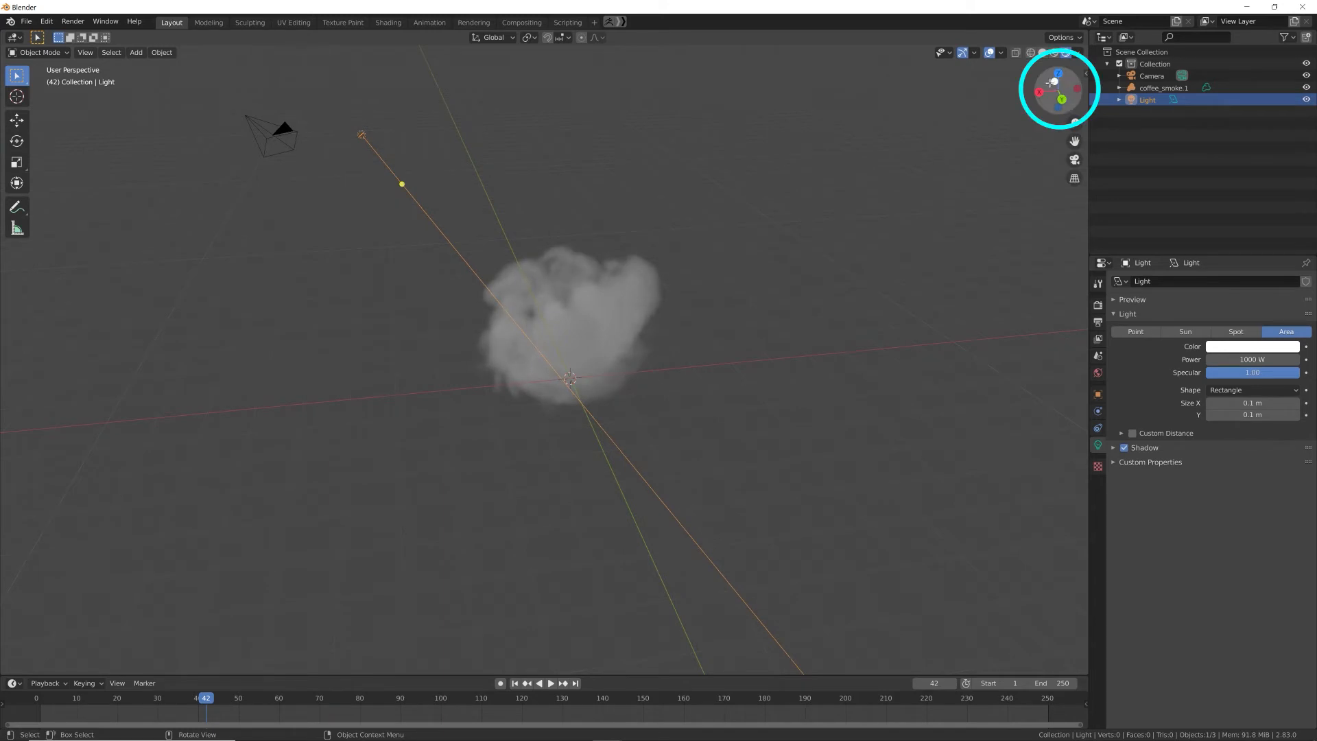
drag(1051, 82, 1053, 90)
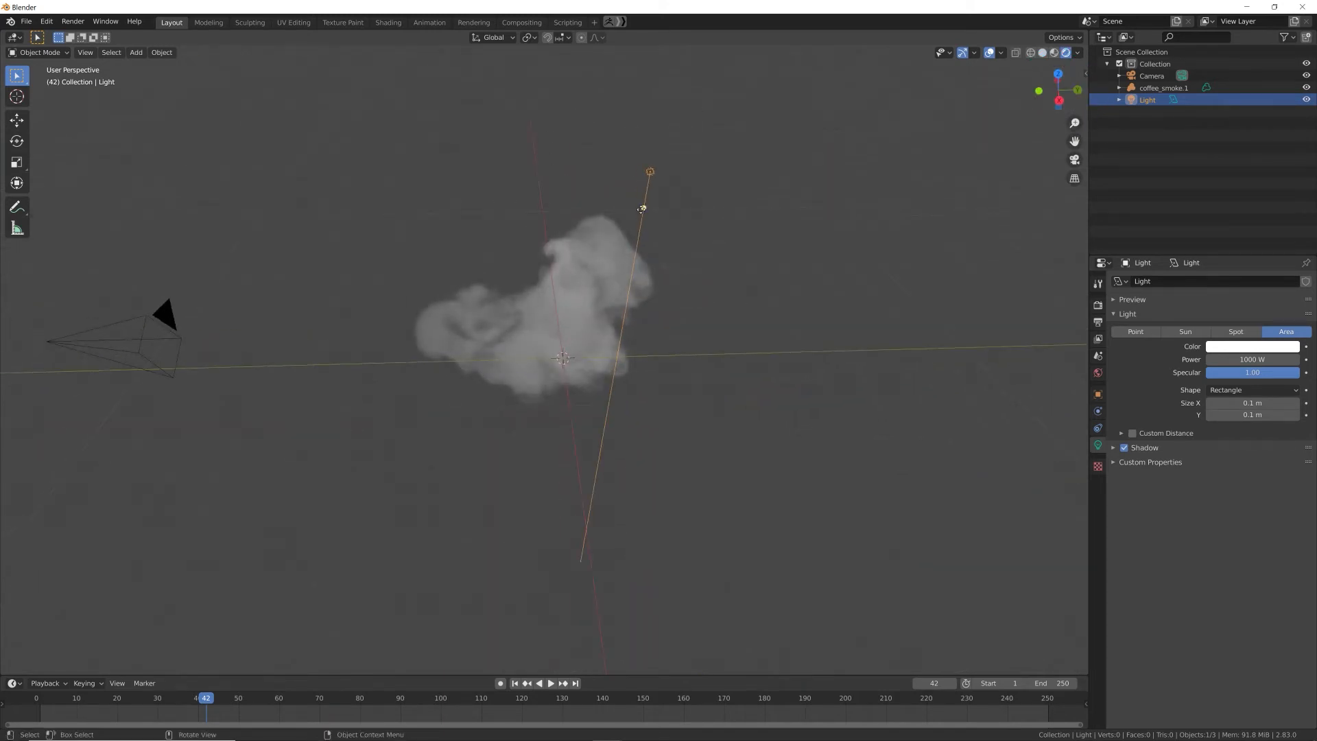
drag(641, 208, 622, 221)
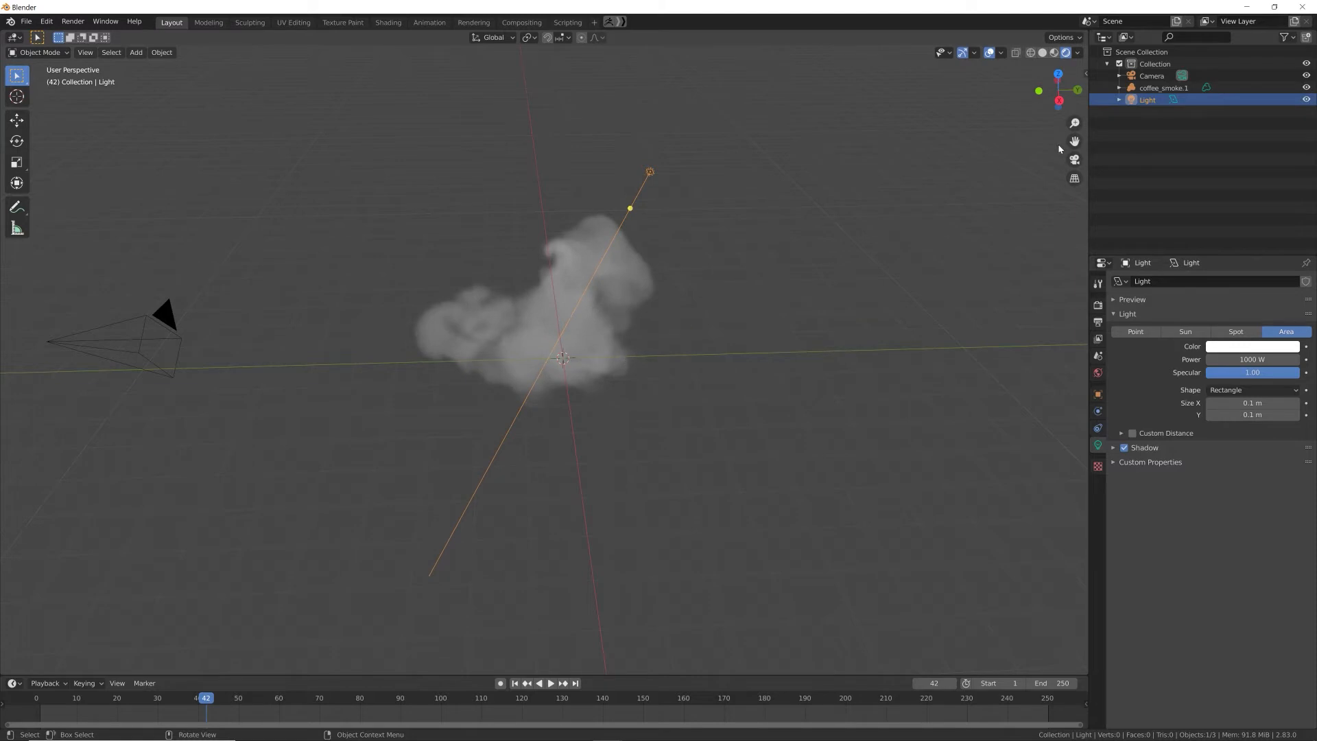
Step: Check the area light's aim at the smoke from other angles in solid shading, refine it and return to rendered shading
drag(1058, 94, 1062, 85)
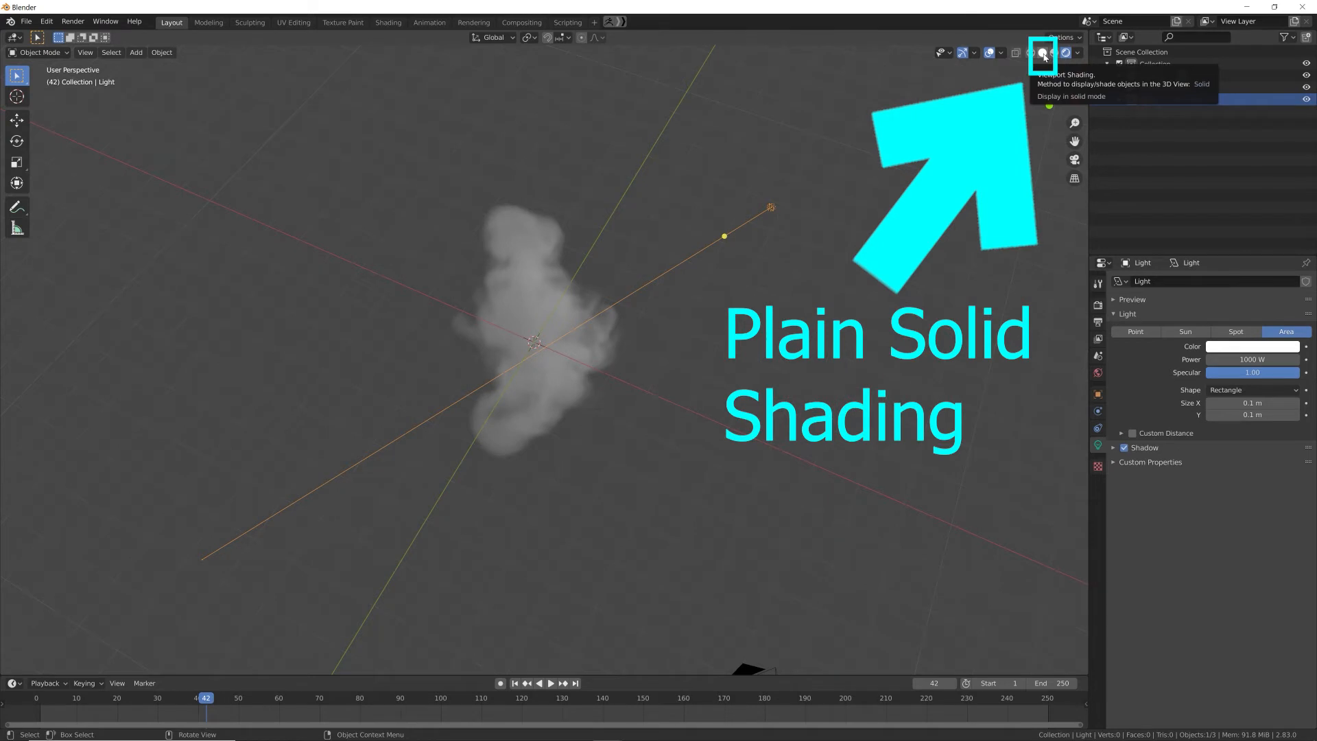
click(1042, 53)
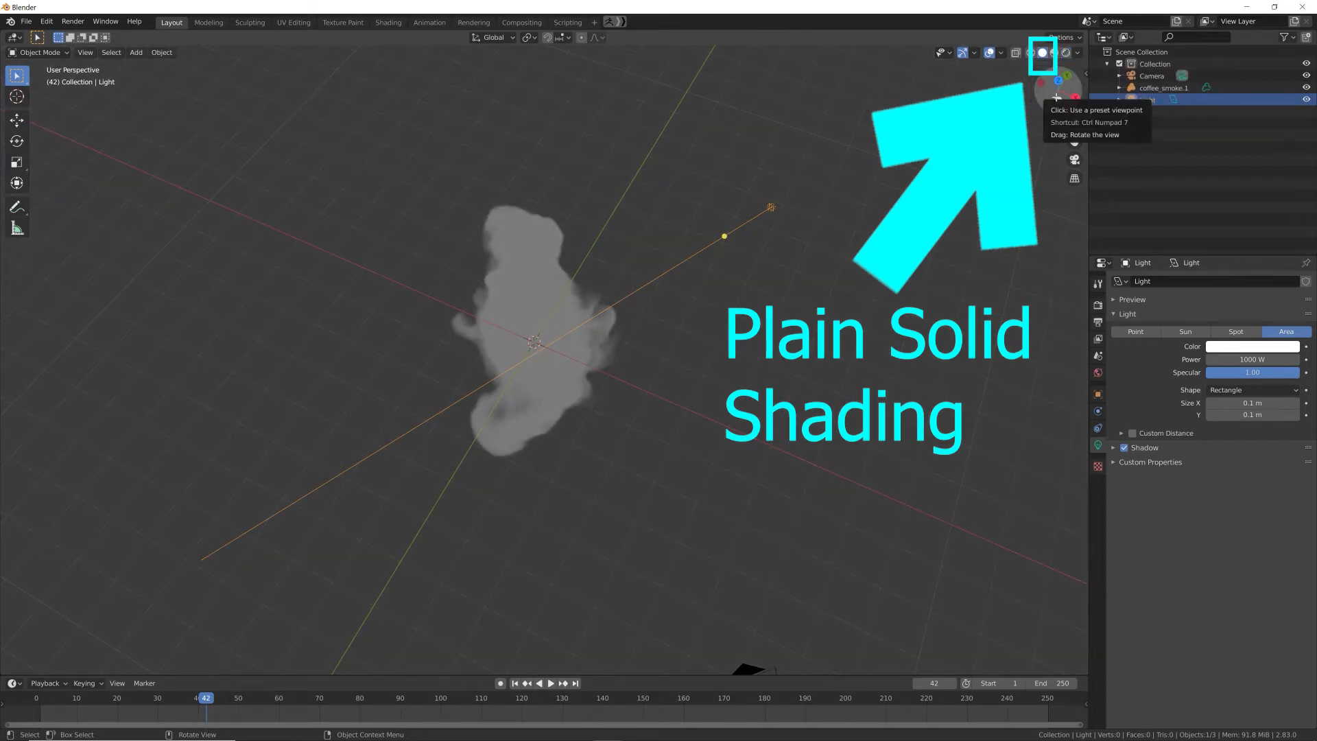
drag(1056, 98, 784, 186)
drag(690, 176, 608, 267)
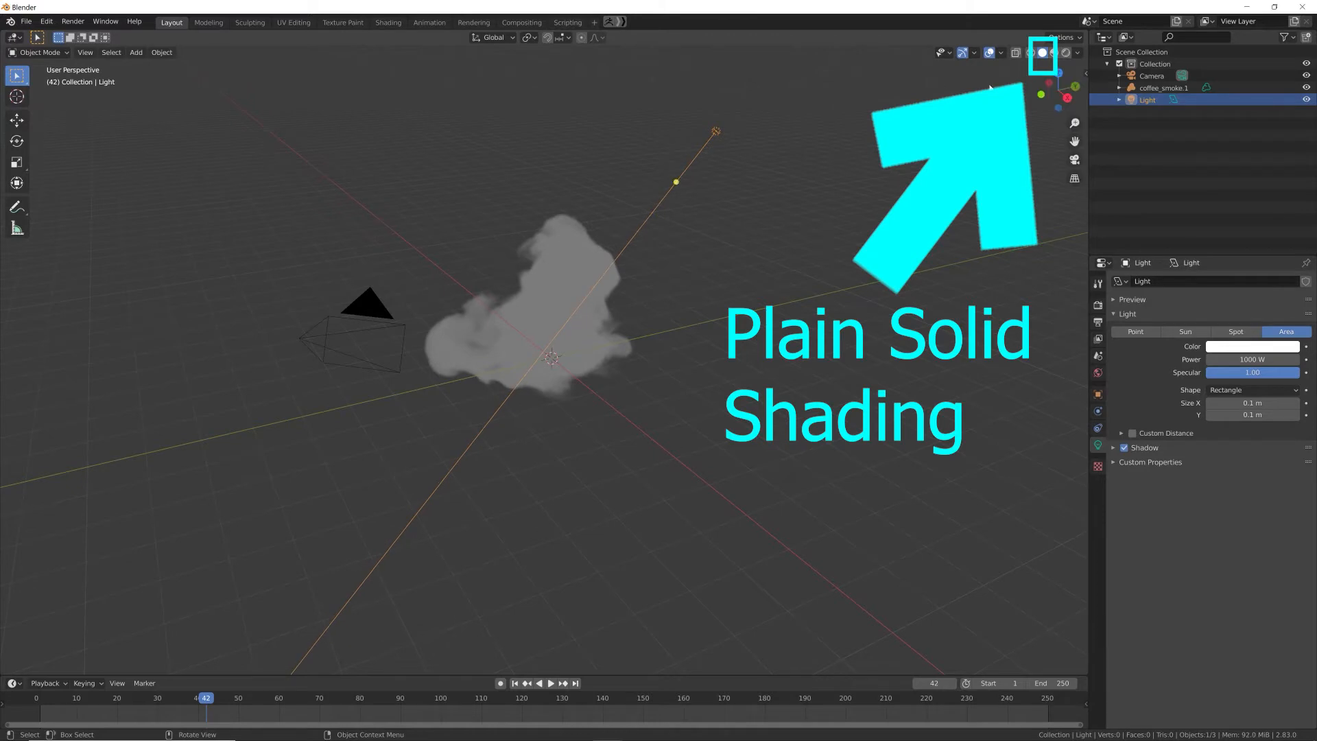
click(1063, 53)
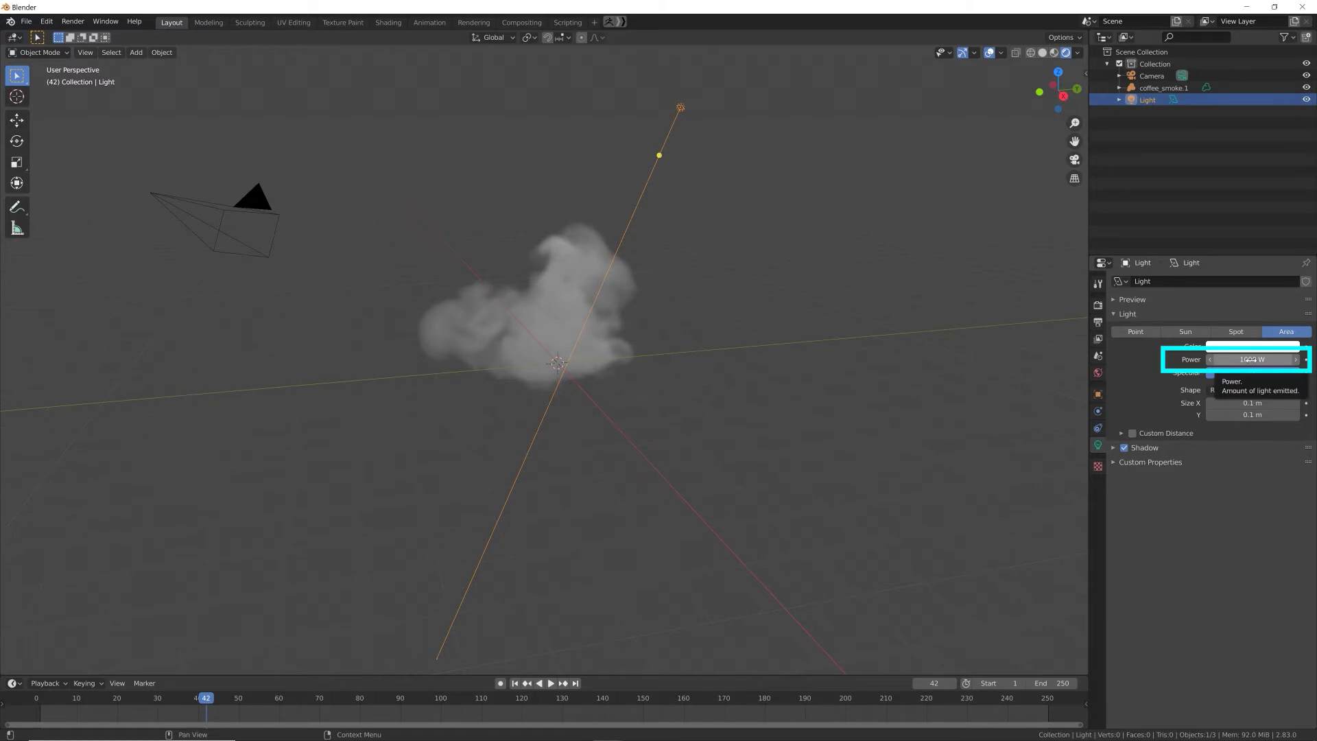
Step: Set the area light's power to 2000 W and deselect the light
click(1227, 359)
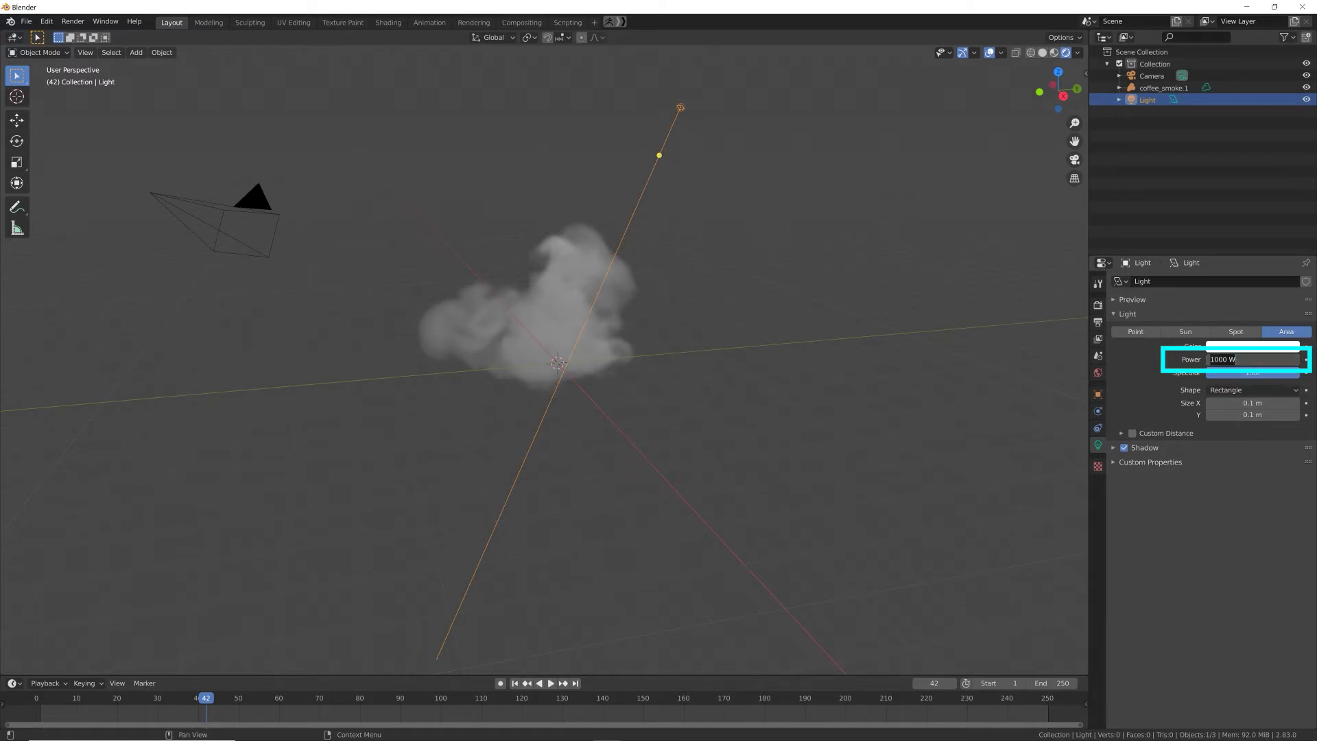
text(2000)
key(Return)
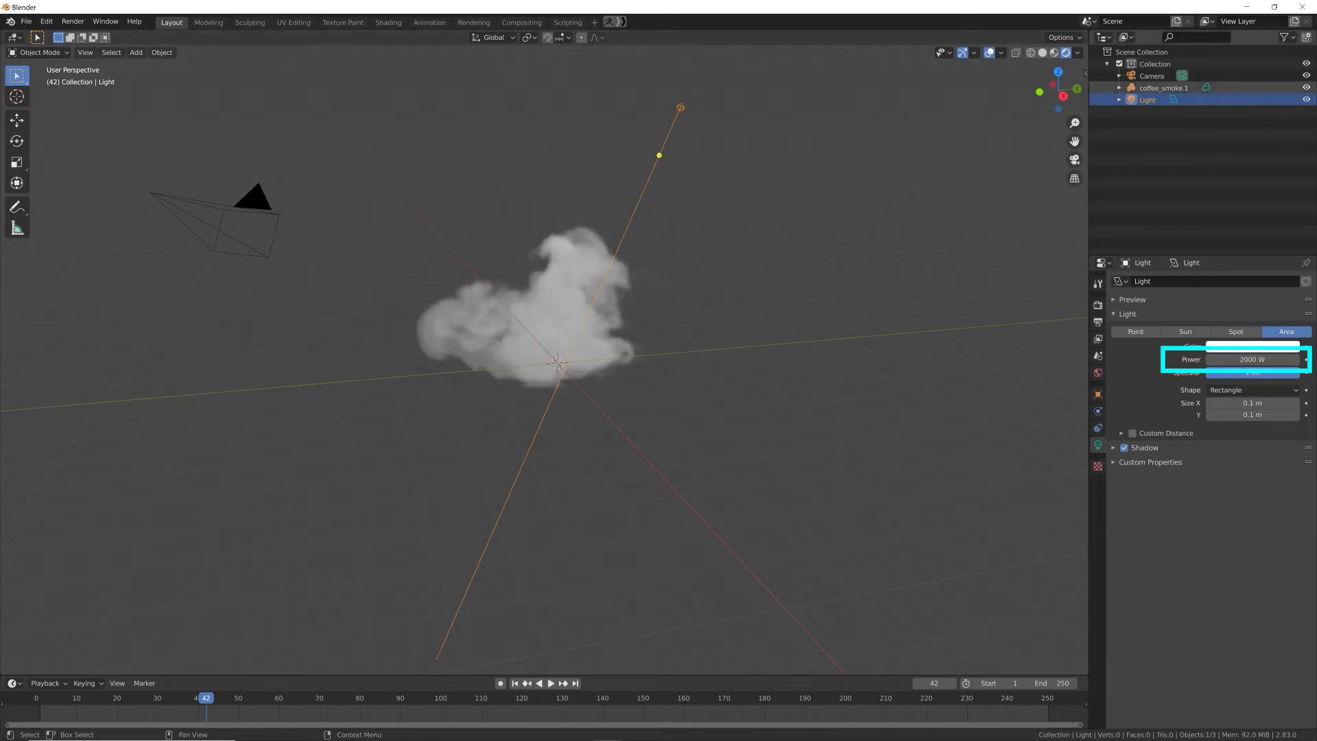
click(909, 132)
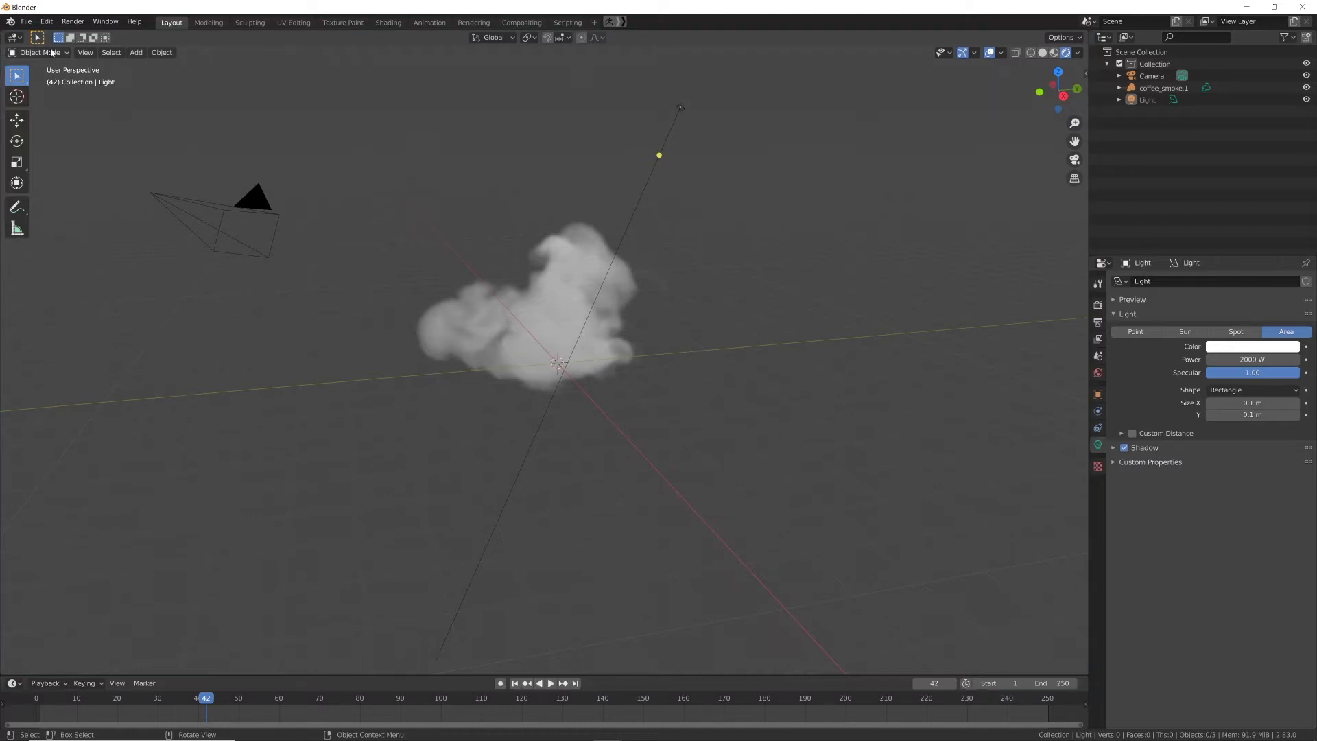
Step: Turn the 3D Viewport into a Shader Editor and create a new material for coffee_smoke.1
click(17, 39)
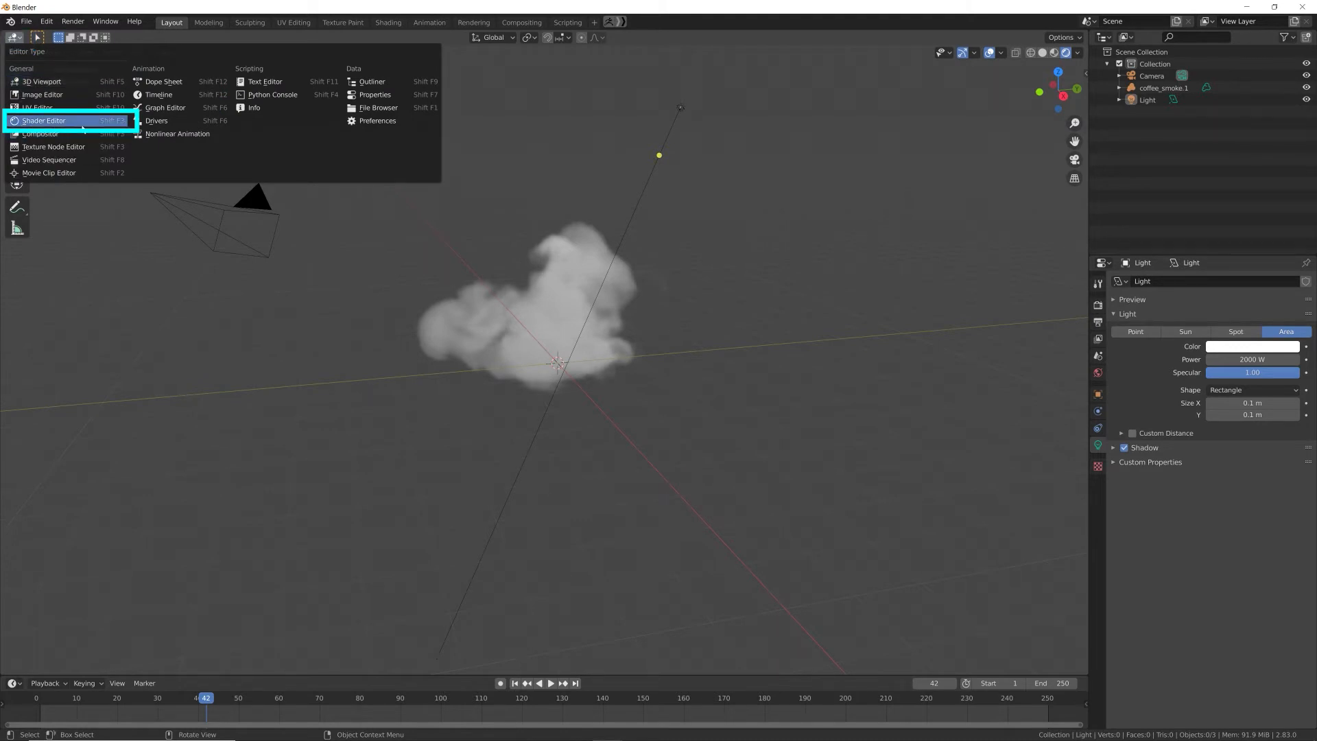
click(83, 122)
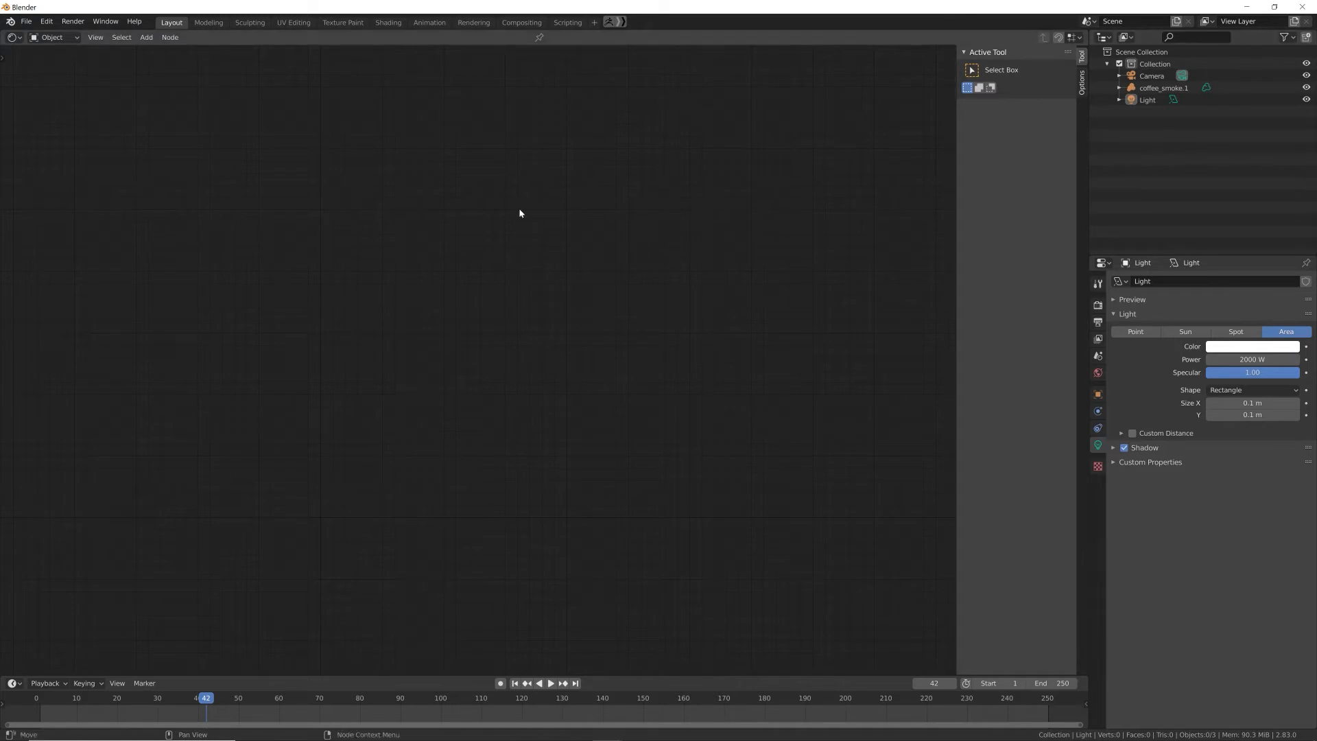
click(1161, 89)
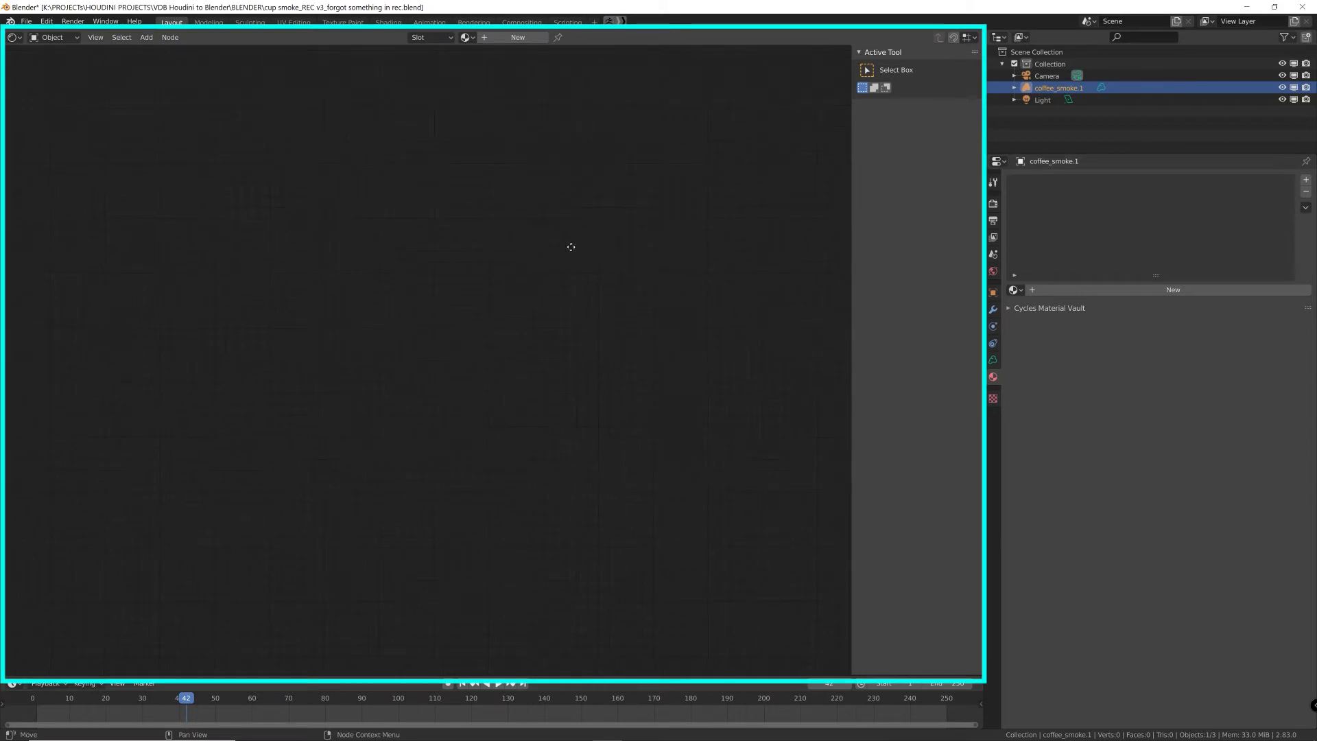
click(519, 38)
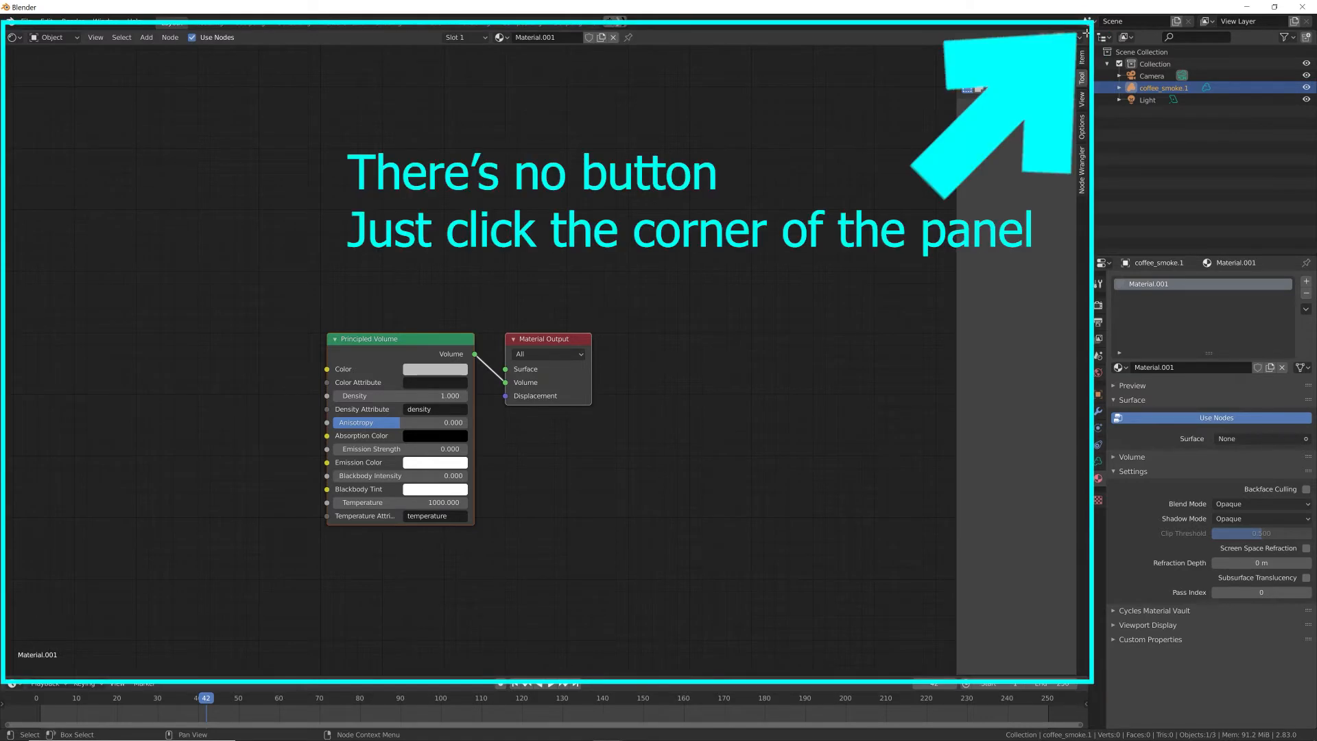
Step: Split the Shader Editor horizontally into a smaller 3D Viewport above and a larger node graph below
drag(1086, 32, 1050, 380)
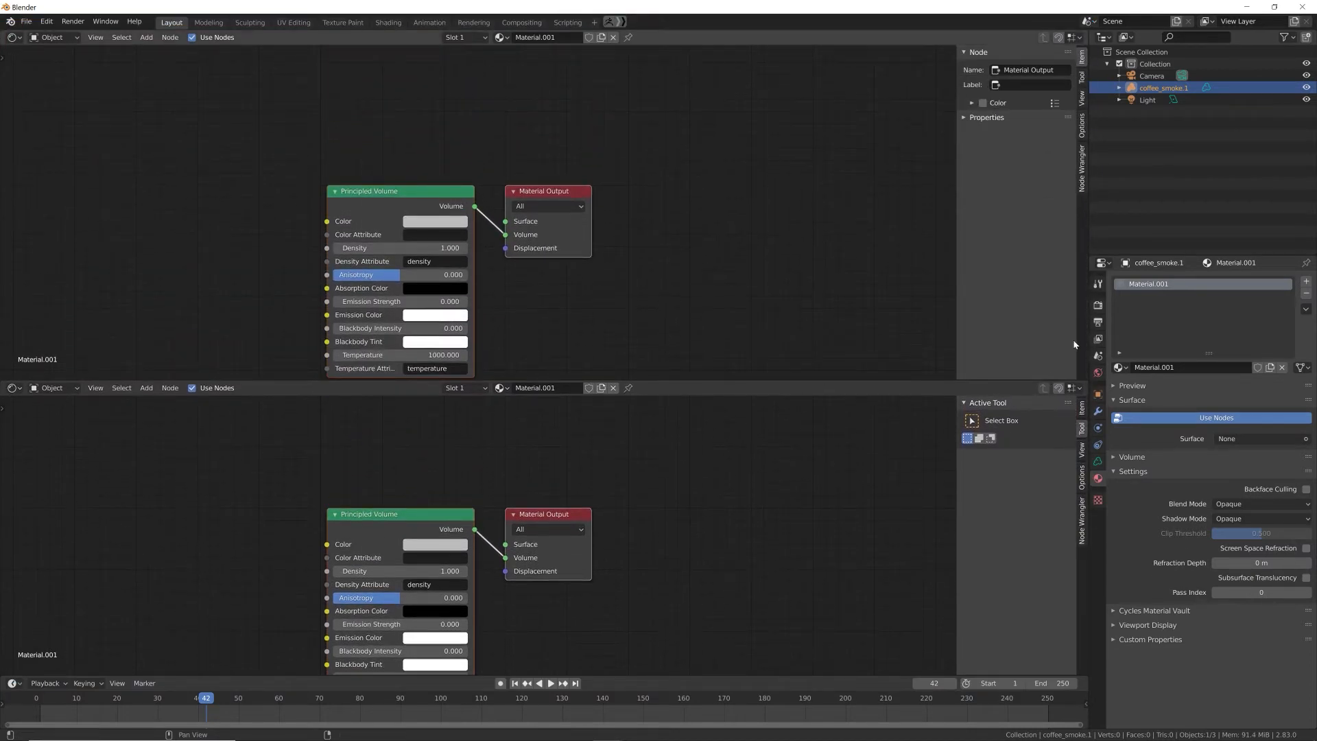
click(16, 40)
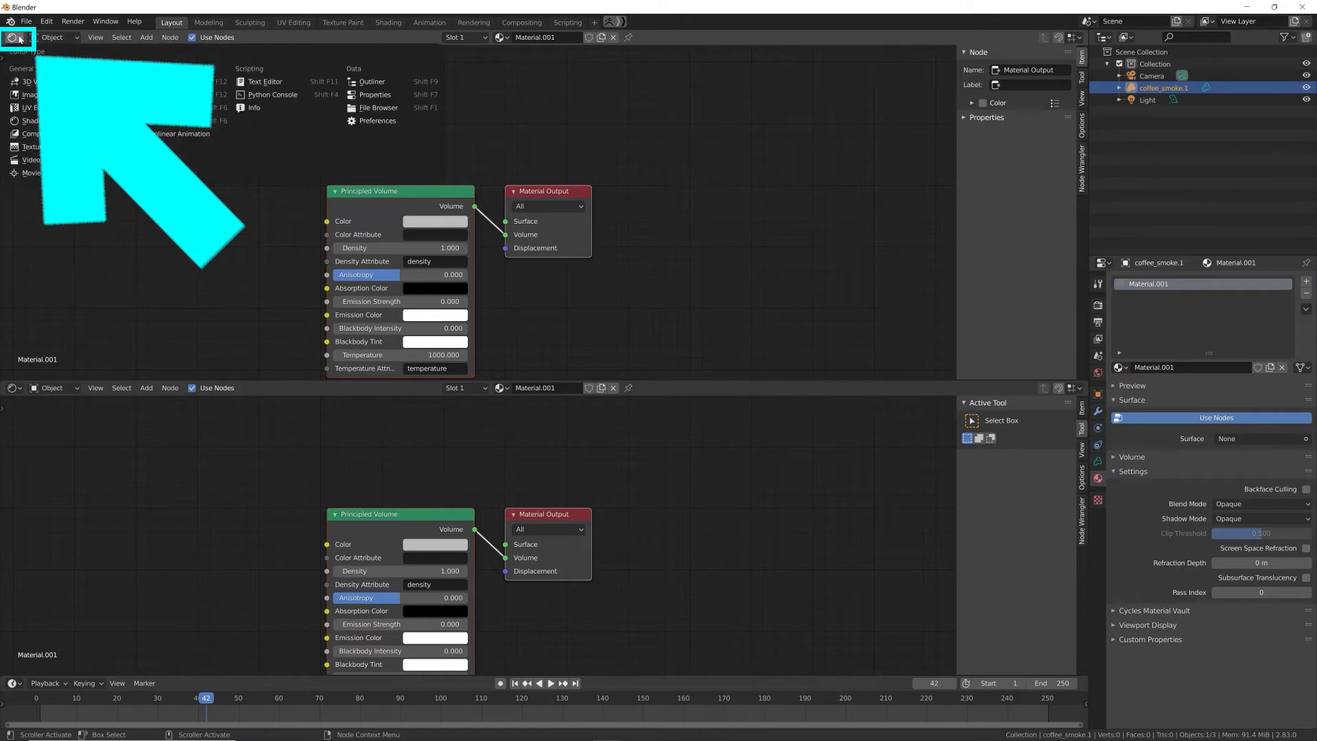
click(17, 40)
click(19, 39)
click(19, 39)
click(18, 39)
click(19, 39)
click(18, 39)
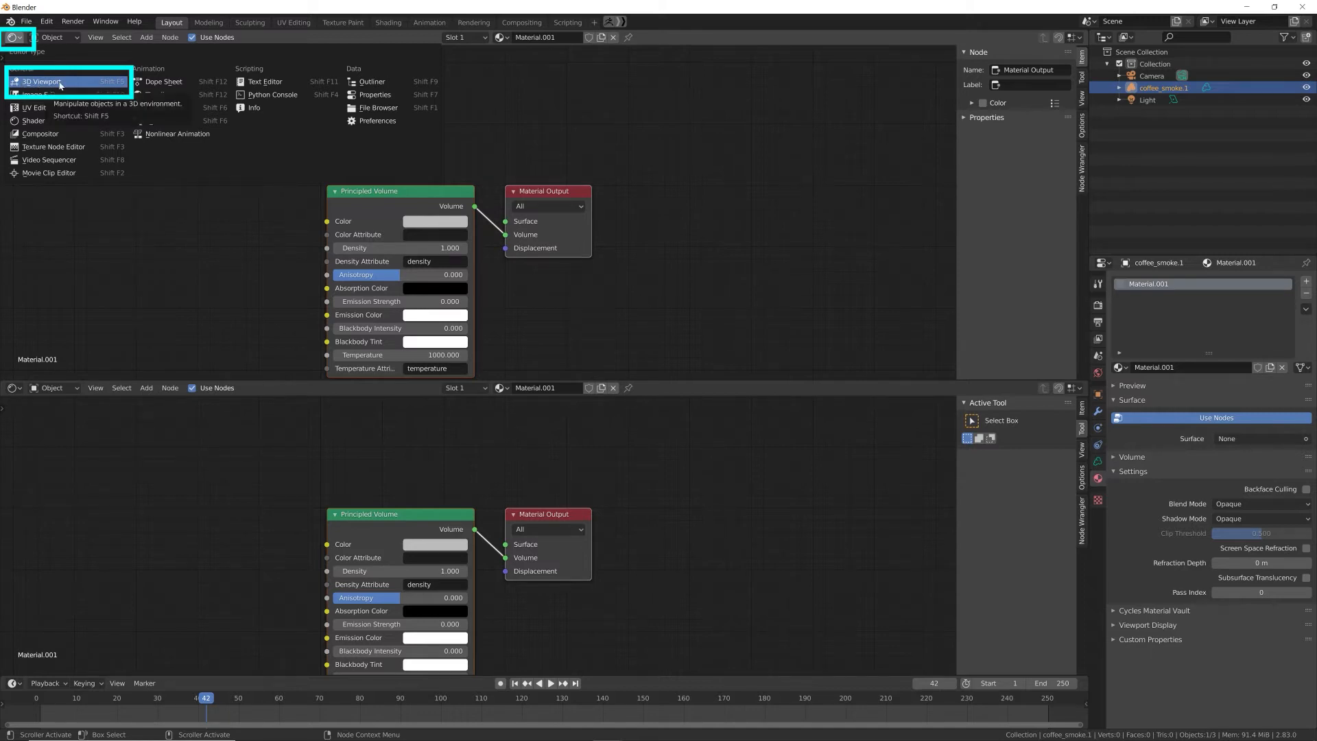
click(60, 85)
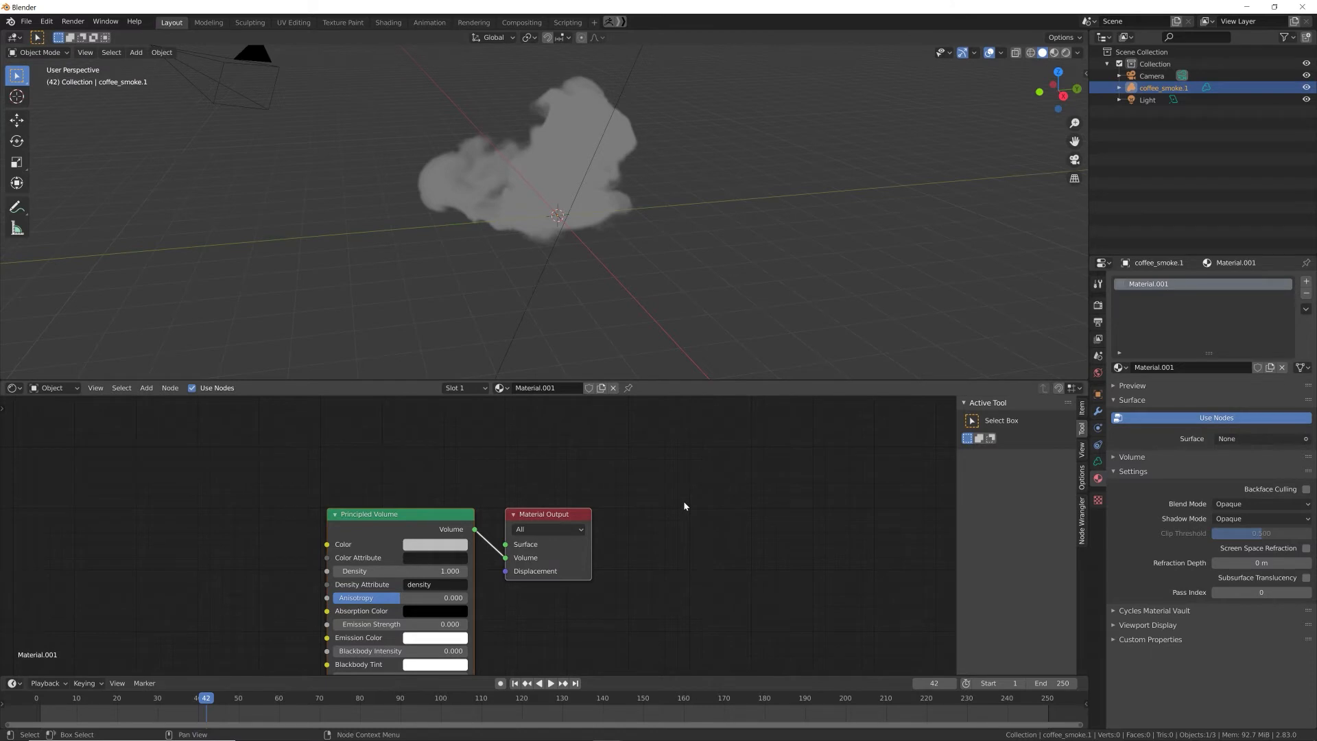
drag(419, 380, 420, 397)
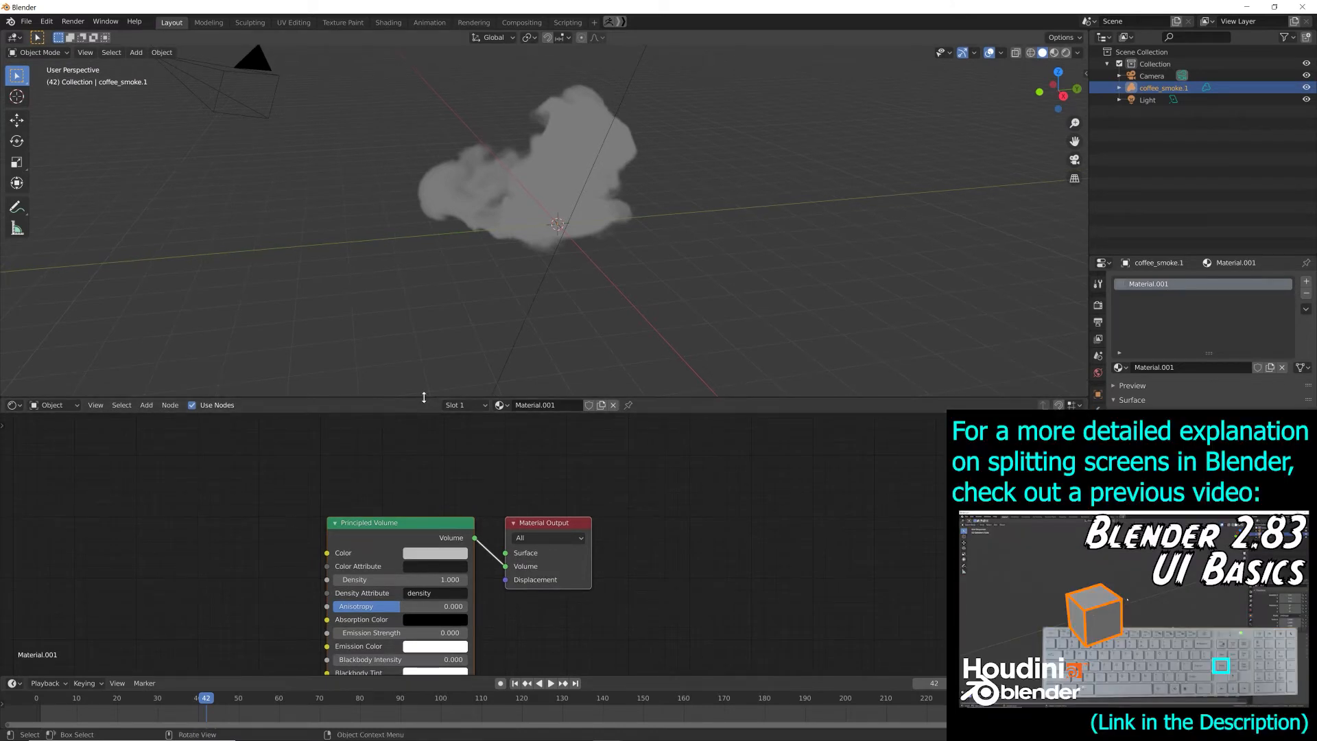
drag(426, 397, 419, 279)
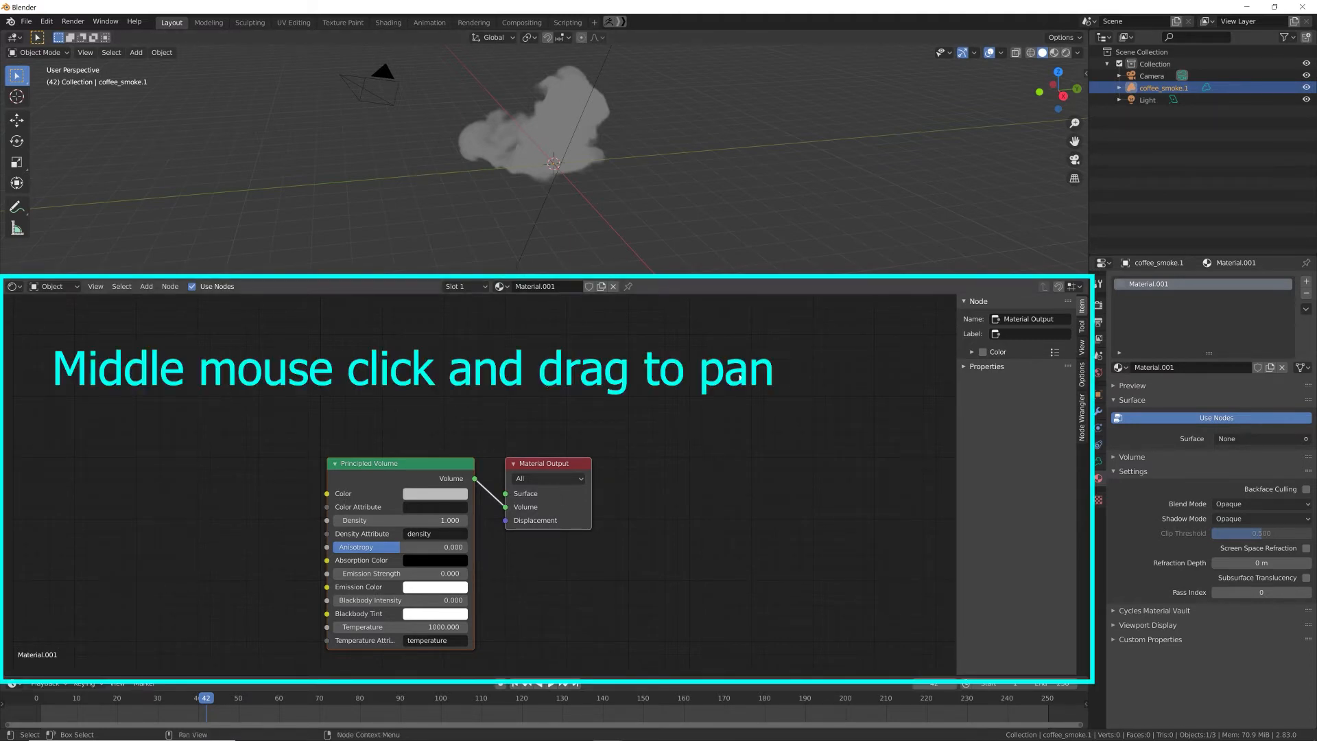
middle_drag(356, 362, 411, 329)
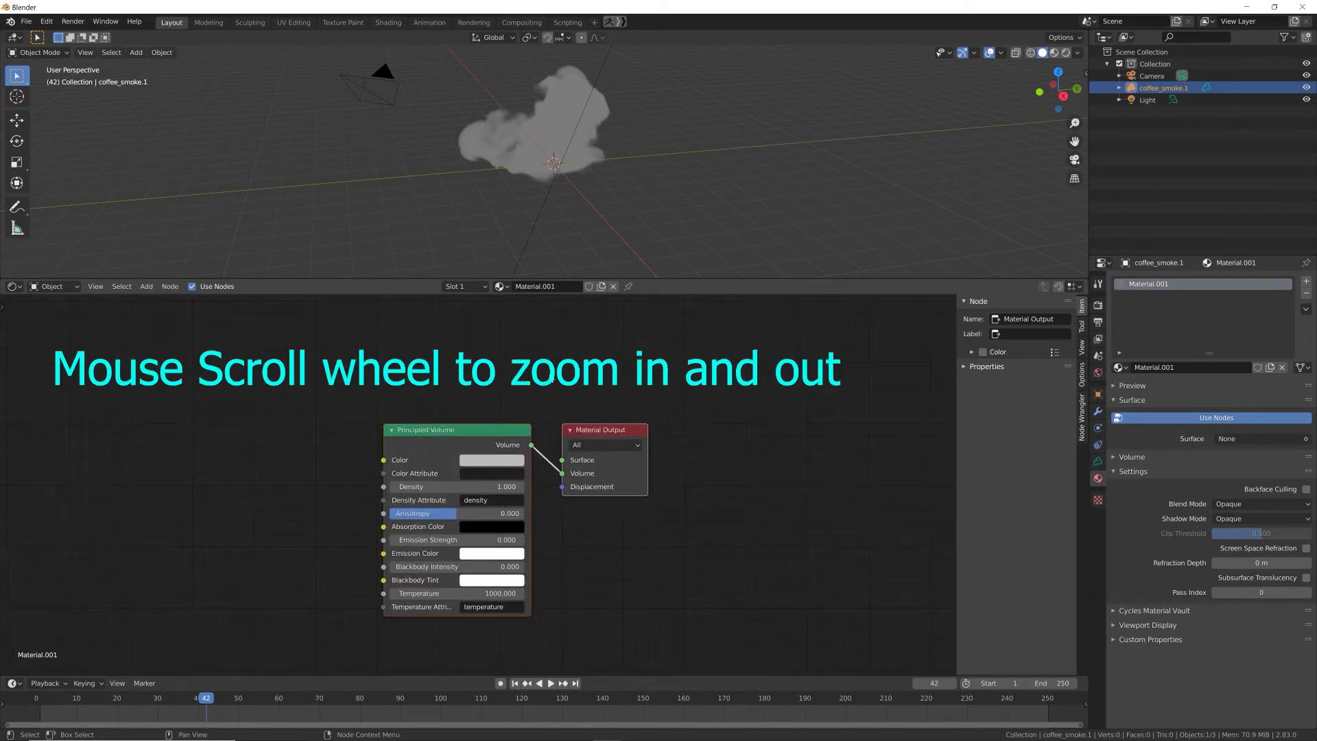
scroll(554, 373, down, 2)
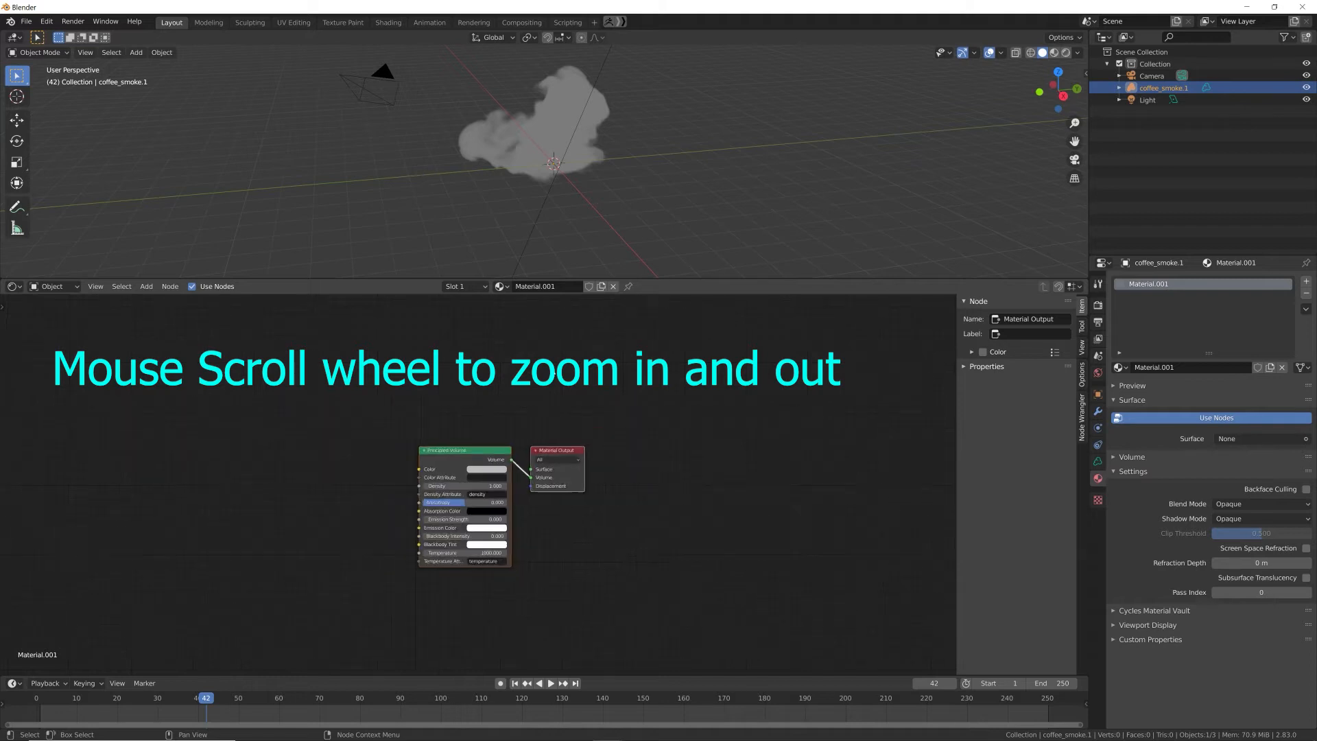
scroll(554, 372, up, 2)
scroll(554, 372, down, 2)
scroll(554, 373, up, 2)
scroll(555, 373, down, 2)
scroll(554, 373, up, 2)
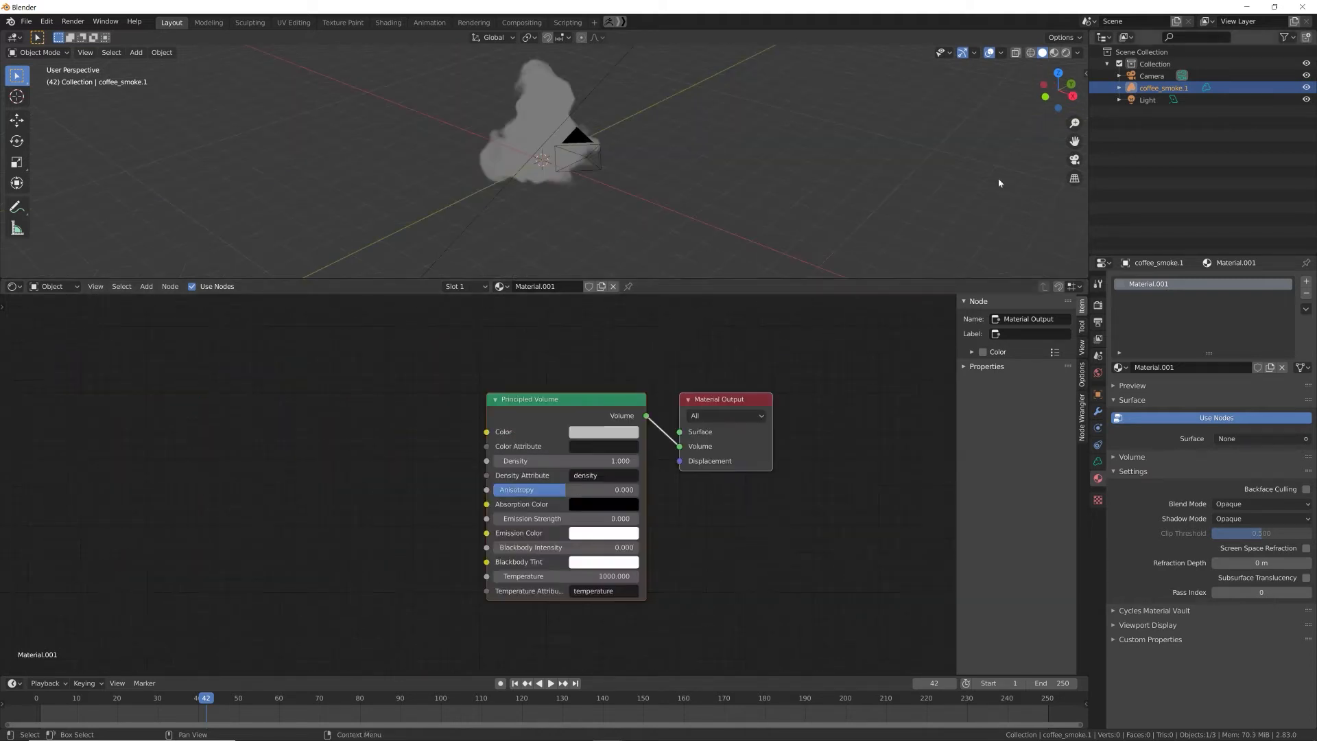
Step: Switch the viewport to rendered shading and show the volume data's grid list with the temperature grid
click(1066, 54)
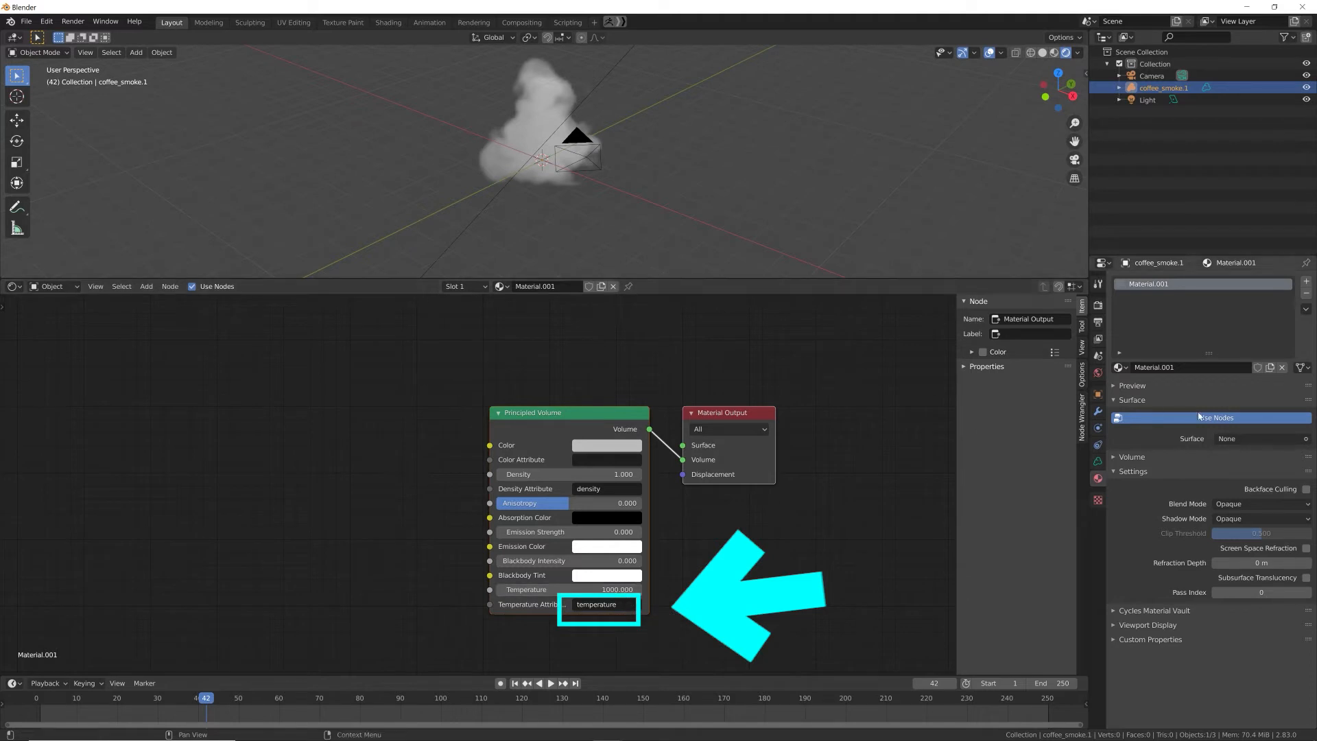
click(1098, 461)
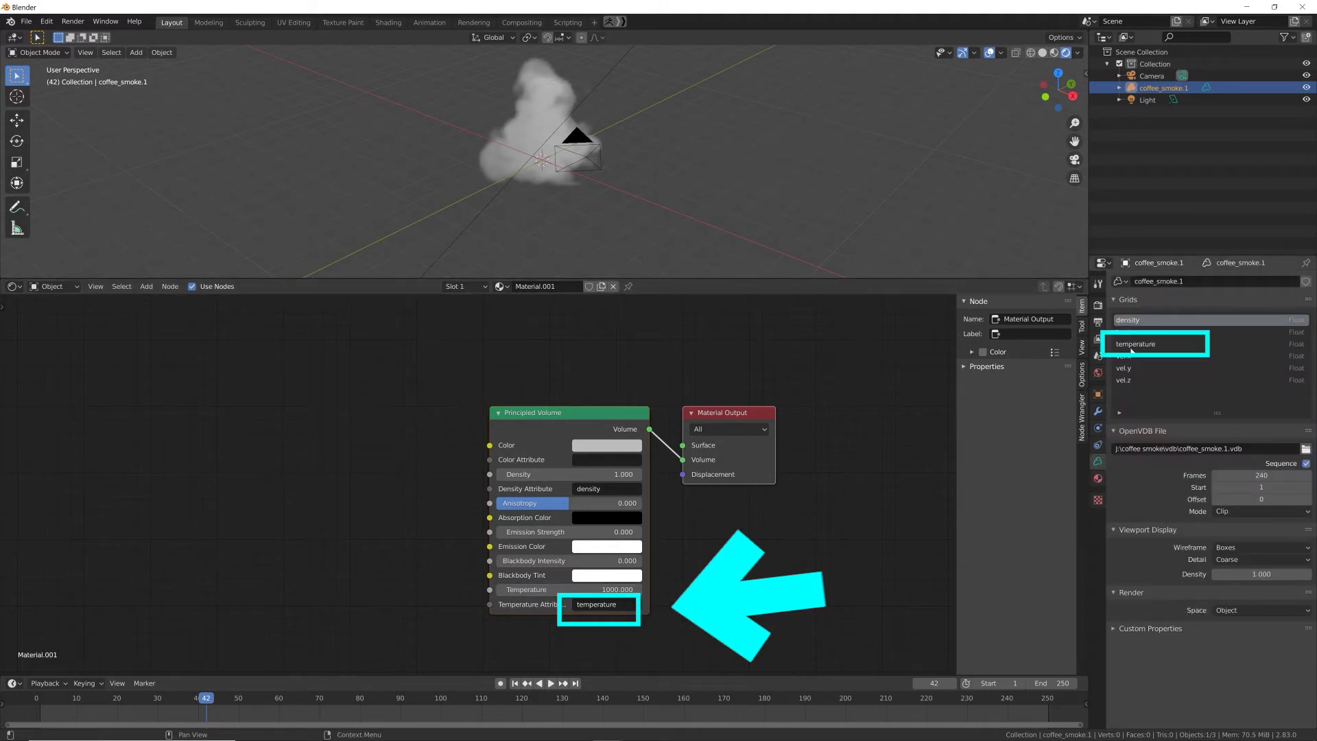
click(1161, 344)
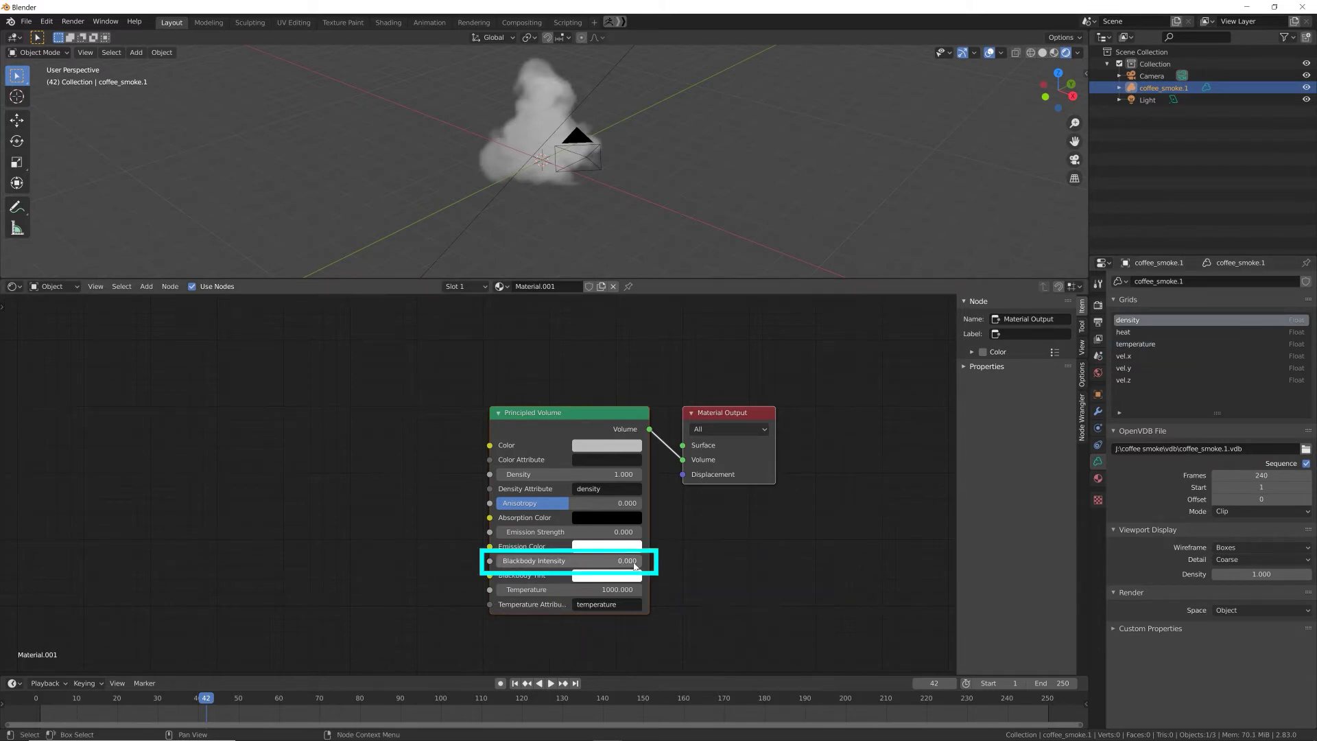
Step: Set the Principled Volume's Blackbody Intensity to 1.000 and inspect the smoke from another angle
drag(628, 564, 634, 564)
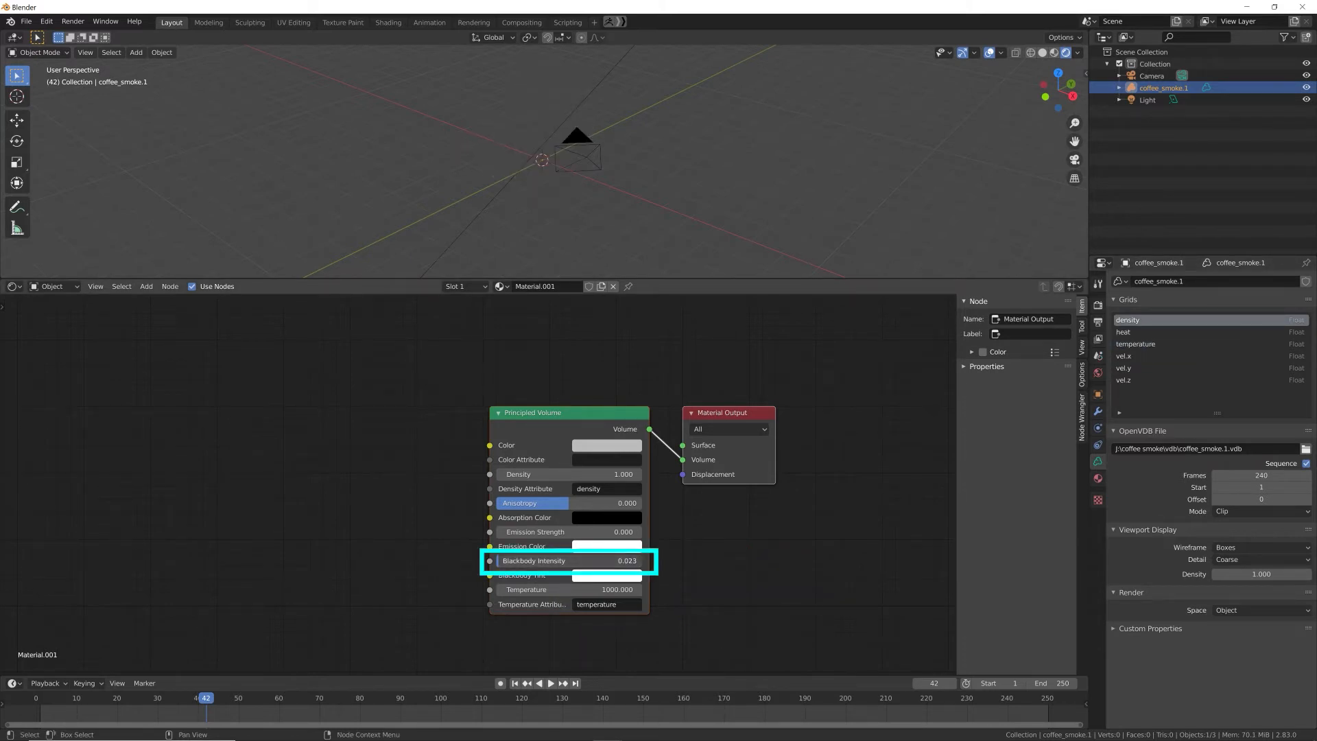
drag(506, 561, 641, 561)
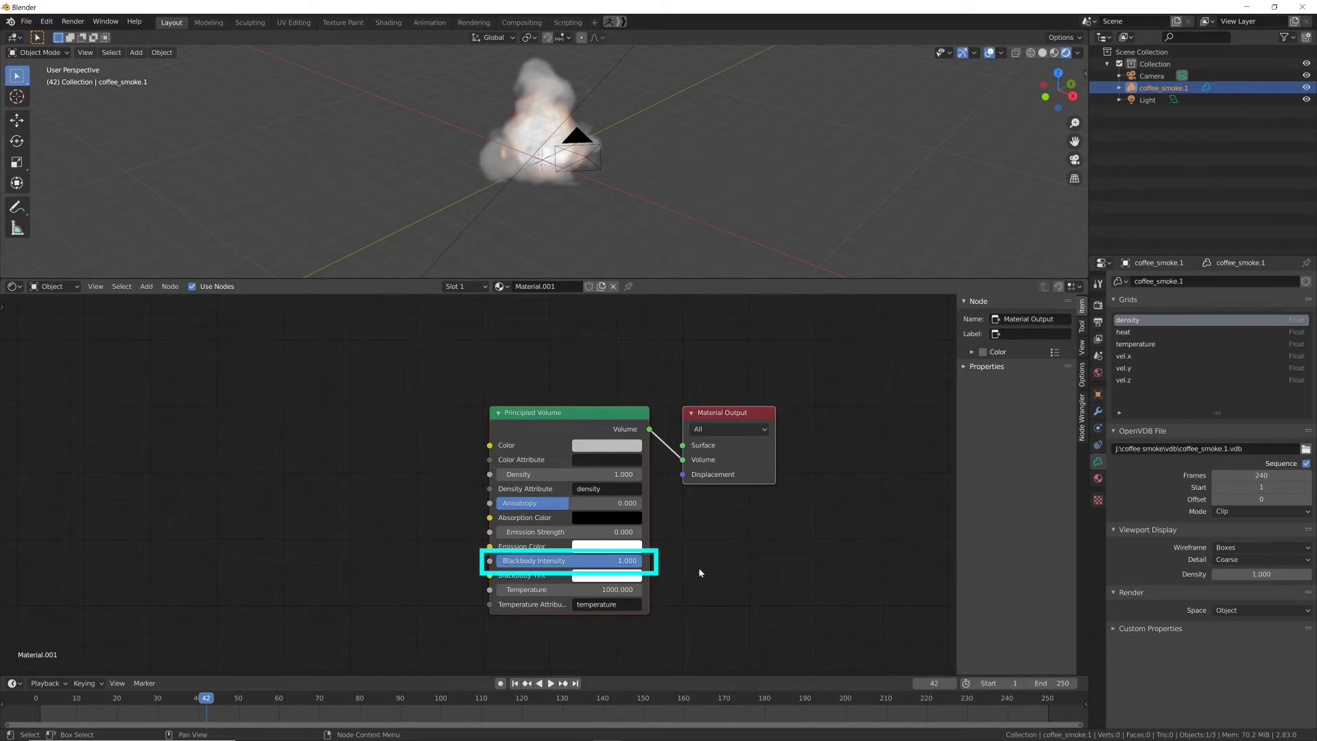
mouse_move(619, 121)
middle_down()
mouse_move(592, 140)
mouse_move(574, 118)
middle_up()
scroll(575, 118, up, 1)
scroll(668, 130, down, 2)
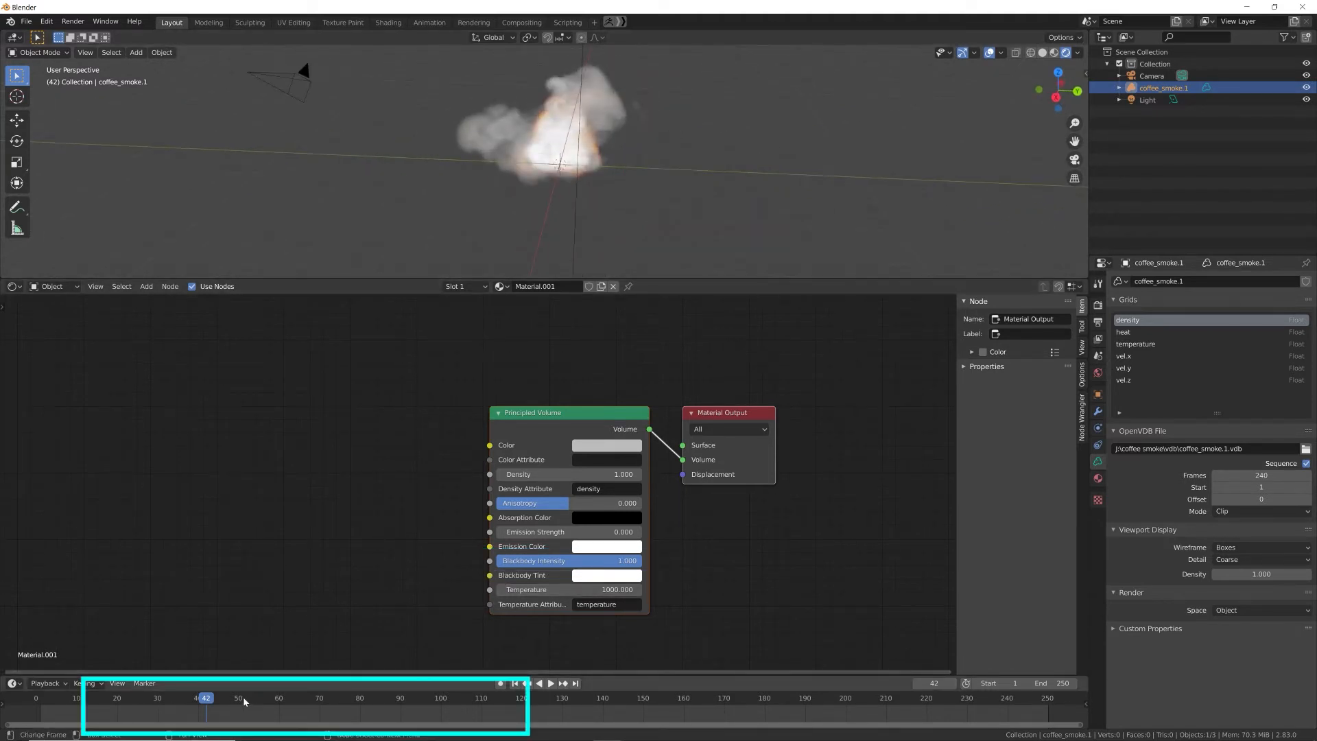
Step: Play the smoke animation, stop it at frame 18 and set the Blackbody Intensity to 0.192
key(space)
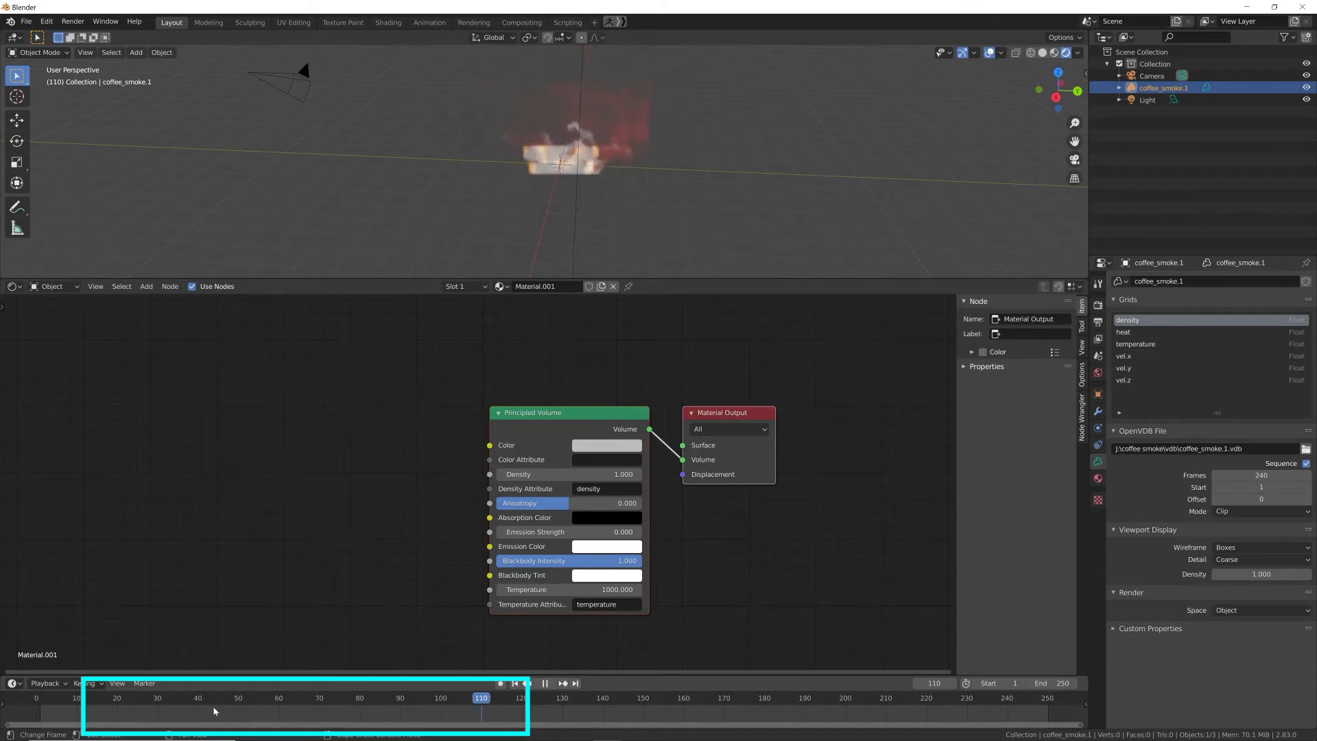
drag(213, 708, 108, 715)
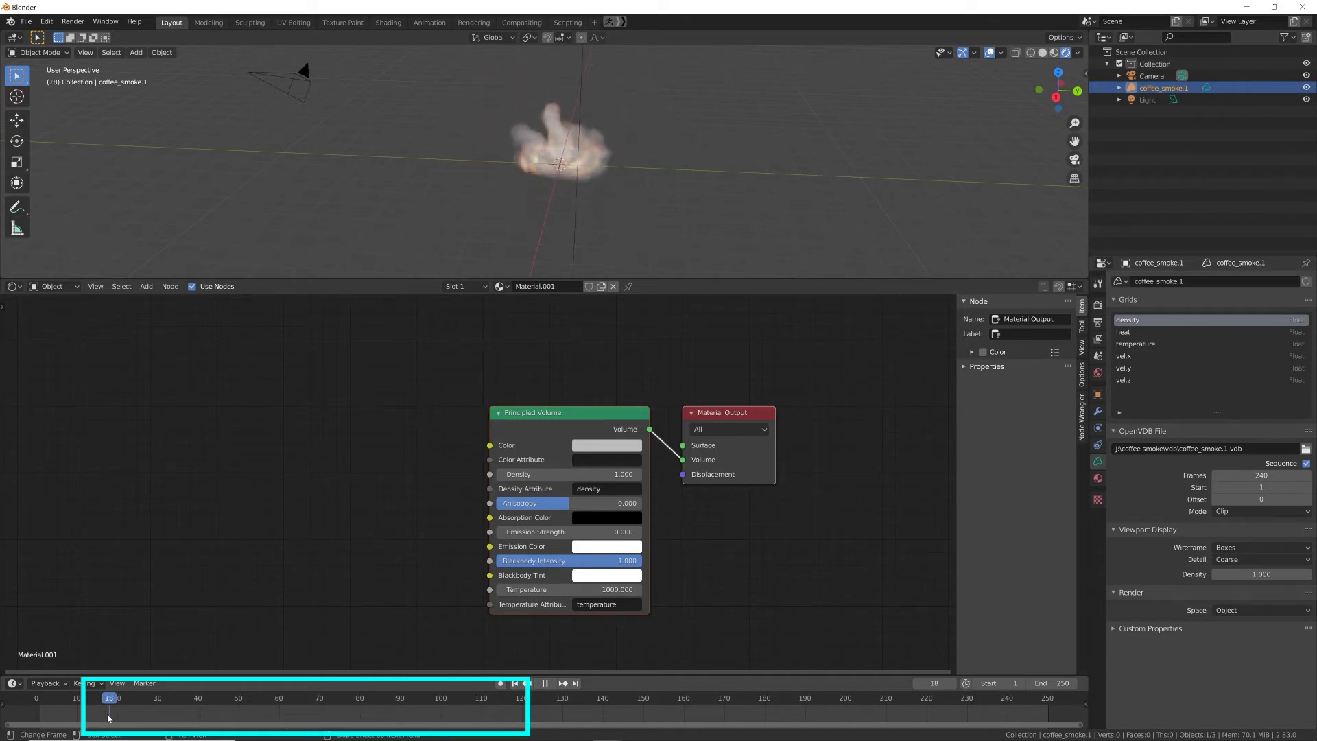
key(space)
drag(607, 562, 489, 562)
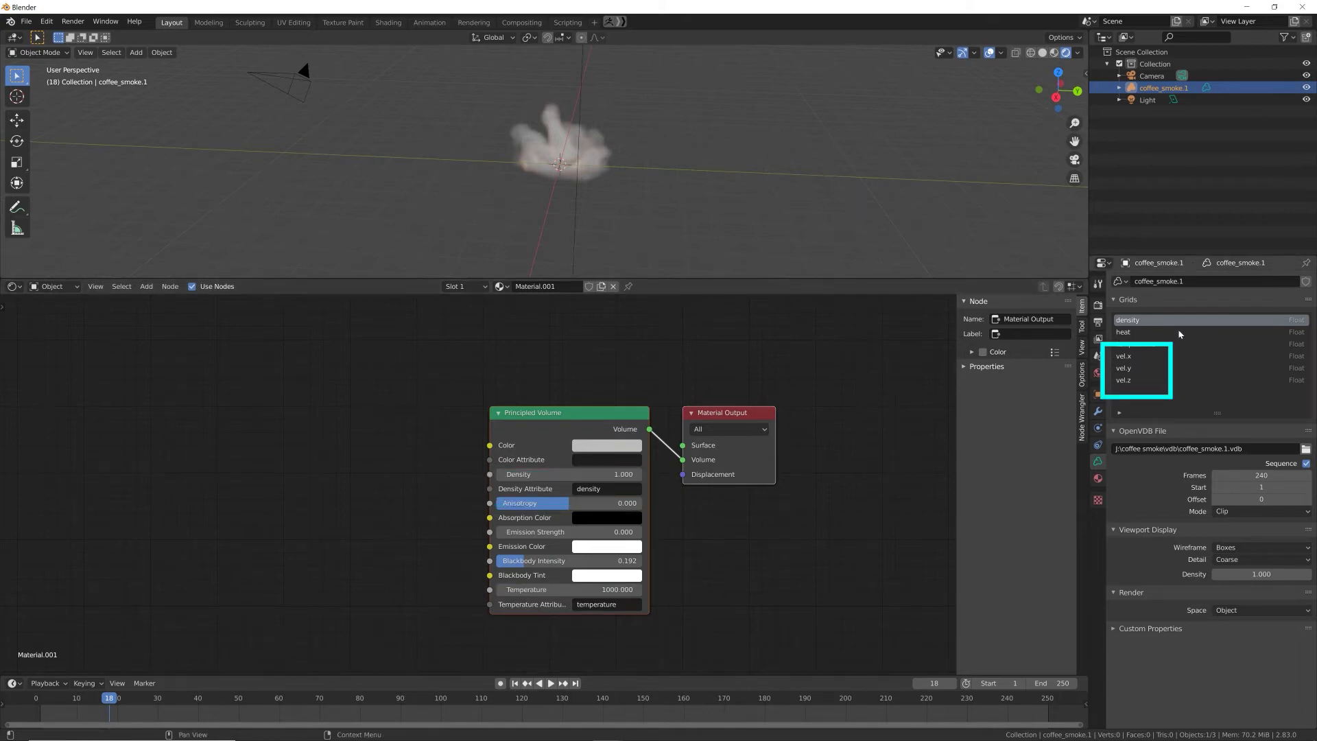
Step: Try heat as the Principled Volume's Temperature Attribute and restore it to temperature
click(616, 604)
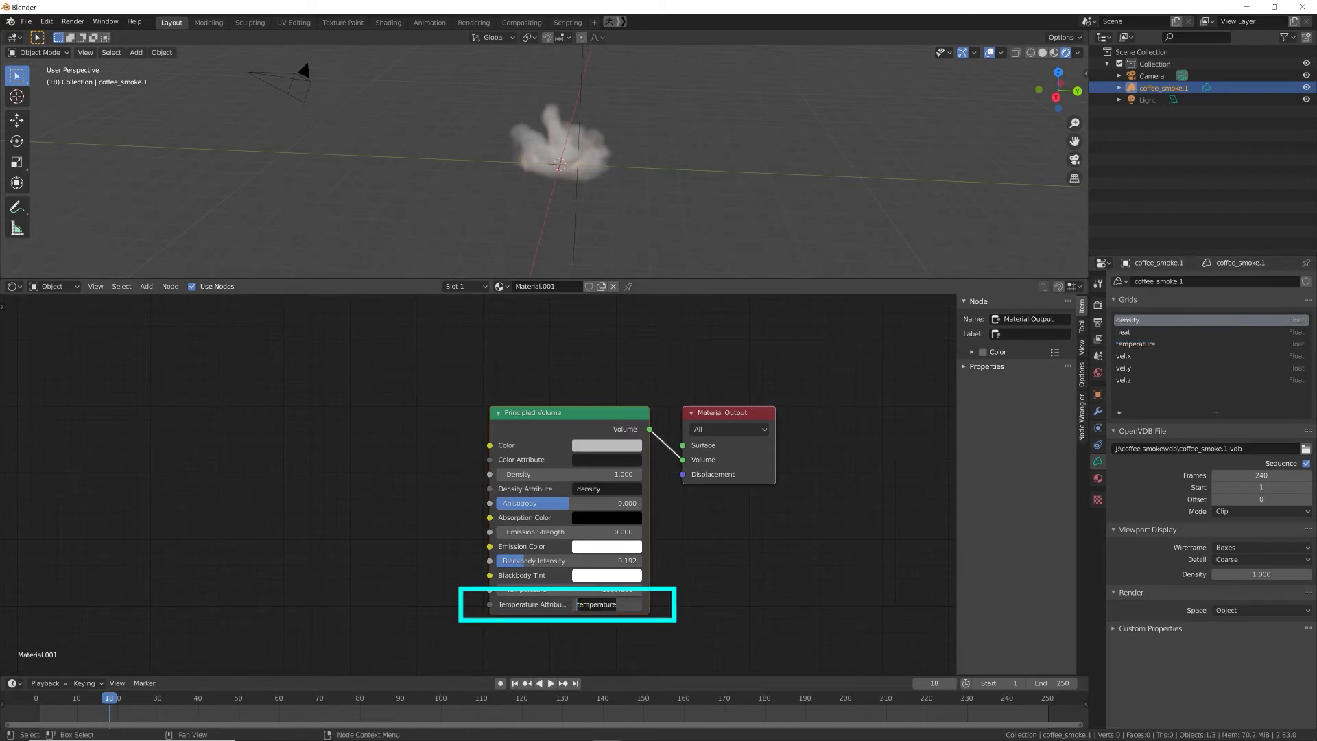
text(heat)
key(Return)
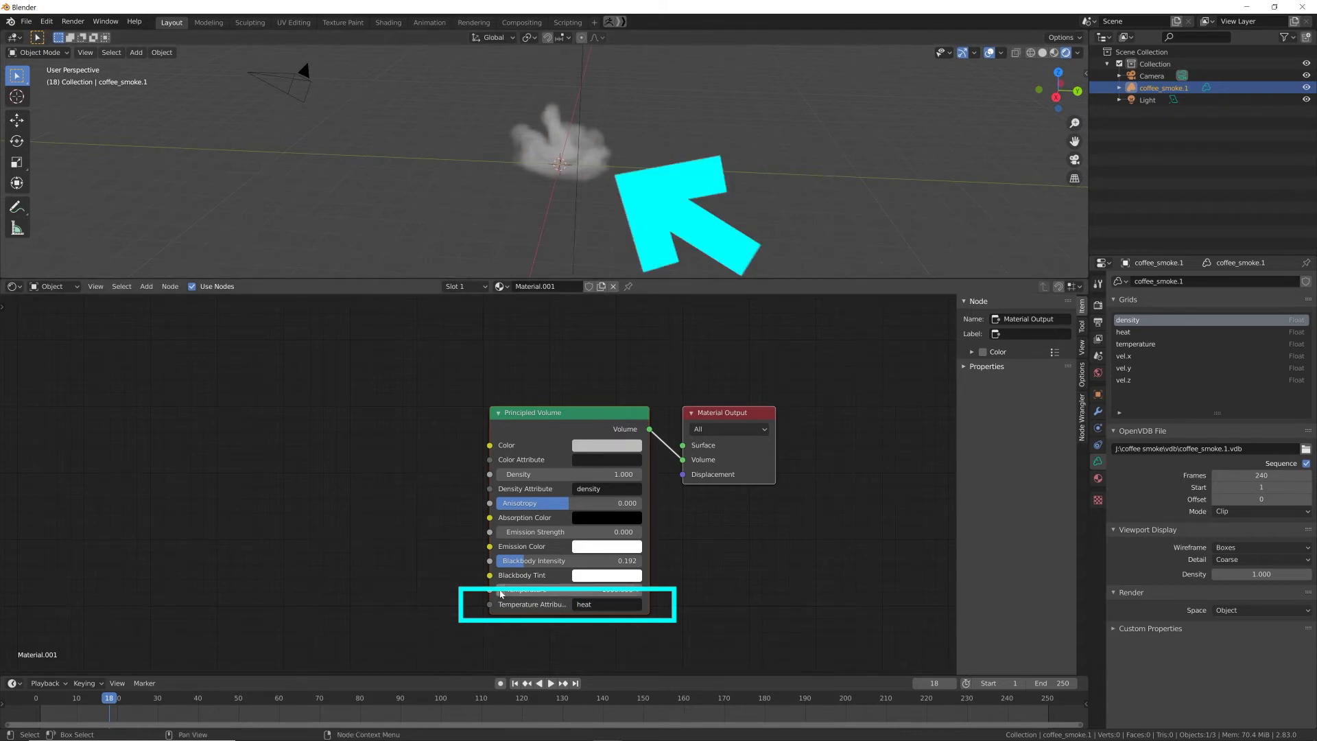
click(607, 603)
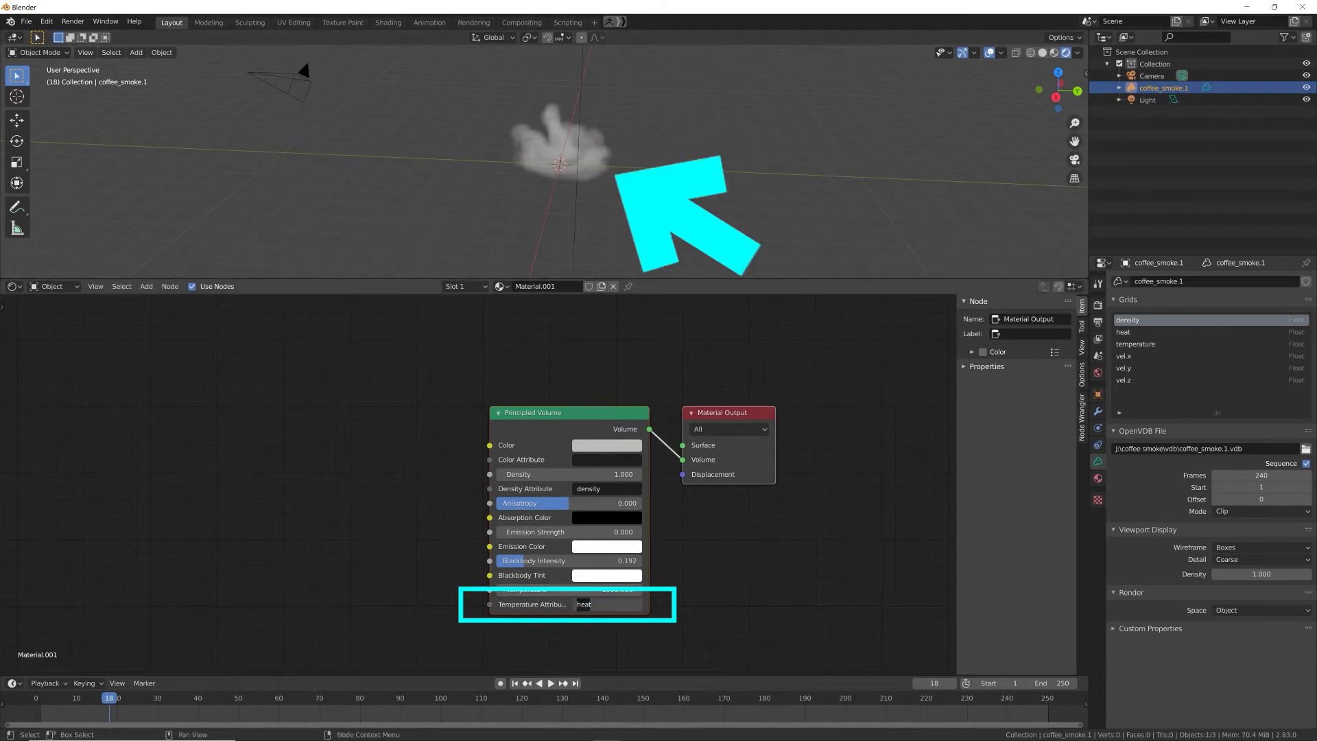
text(temperature)
click(394, 456)
Step: Add an Attribute node in the free space before the Principled Volume node and set its name to vel.x
middle_drag(394, 456, 482, 431)
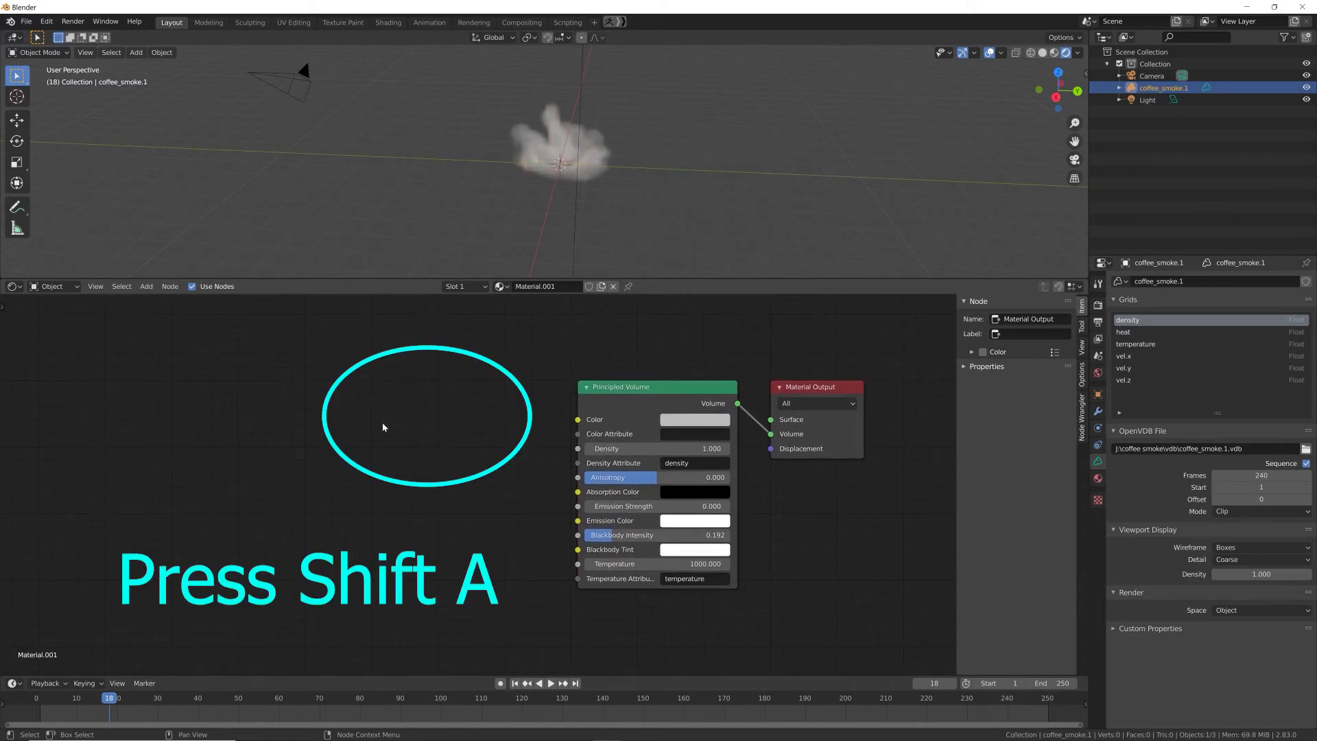
key(shift+a)
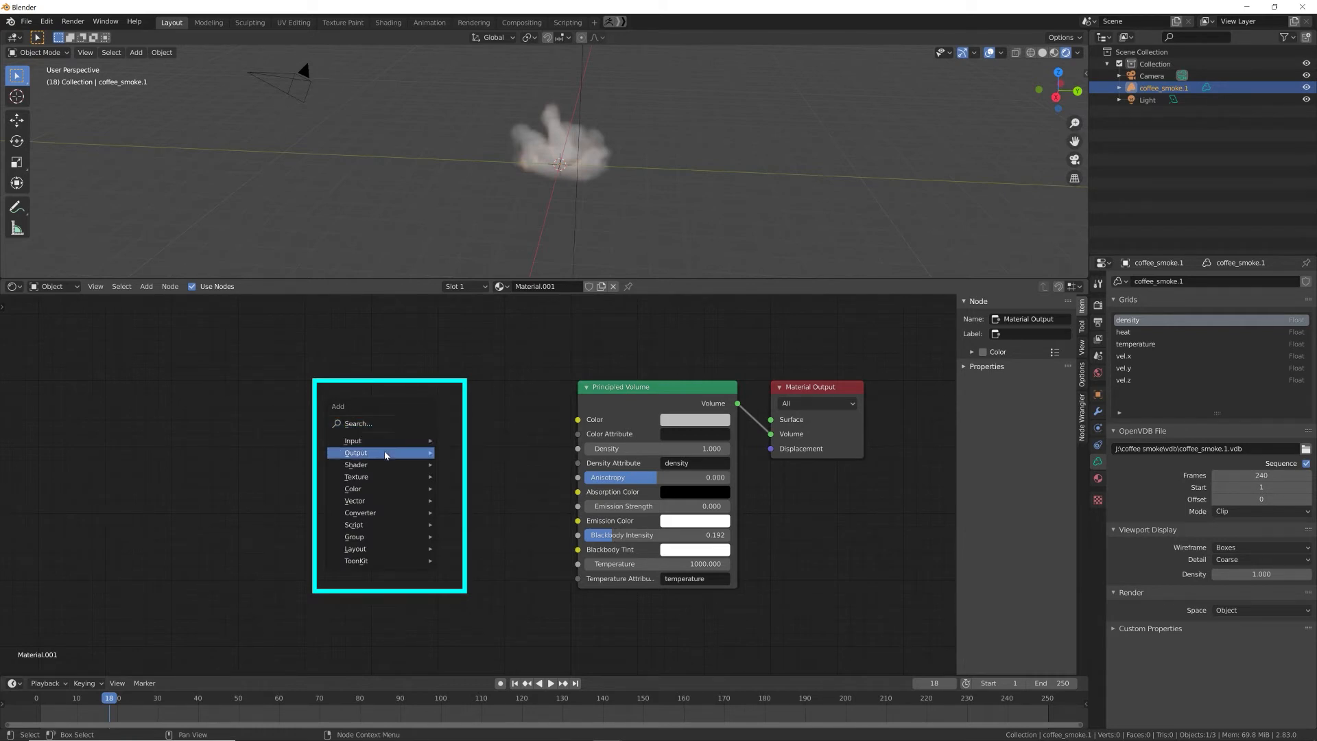
mouse_move(399, 441)
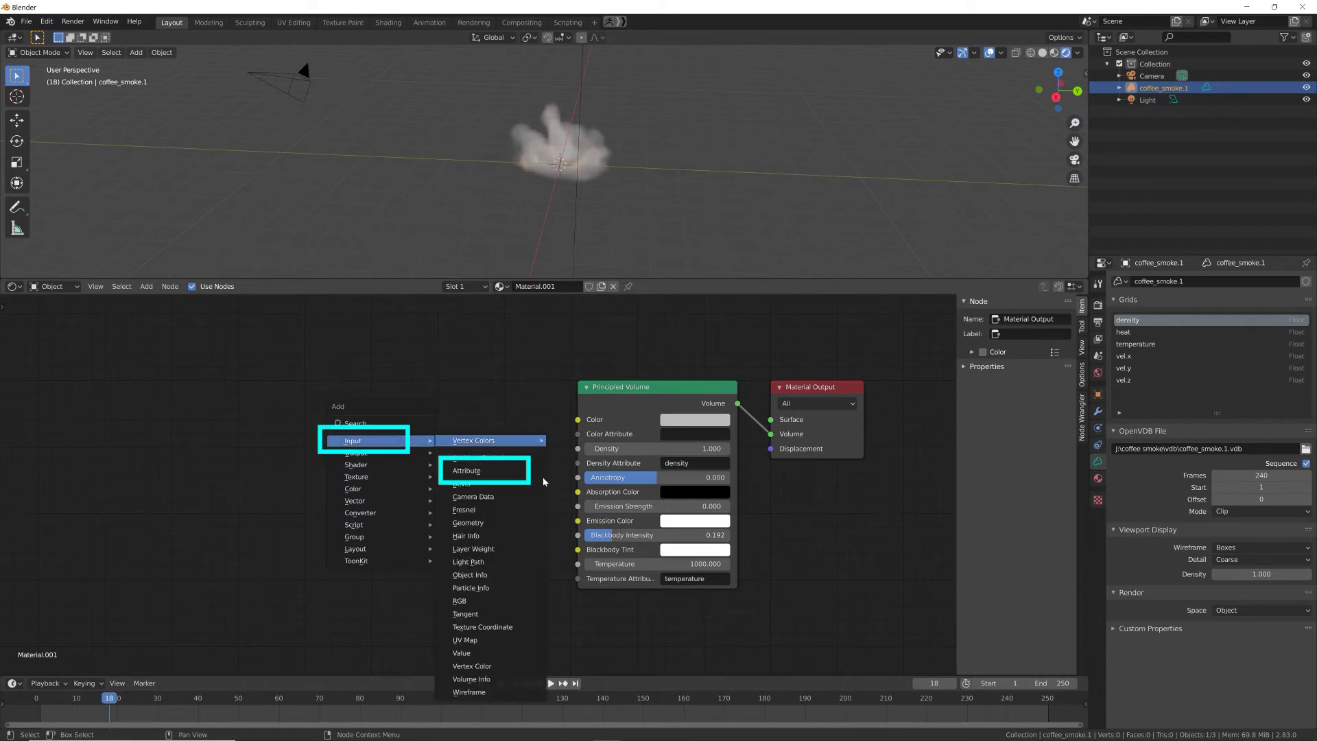
click(473, 473)
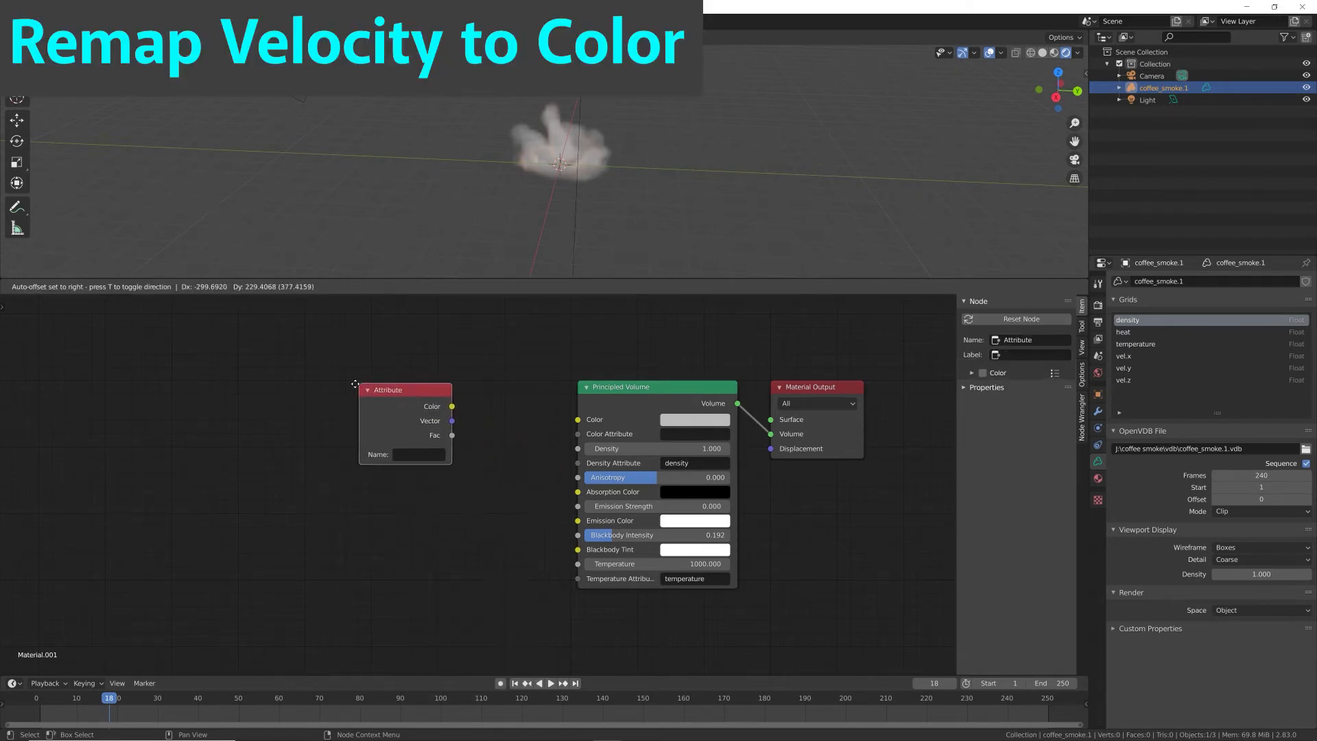
click(319, 375)
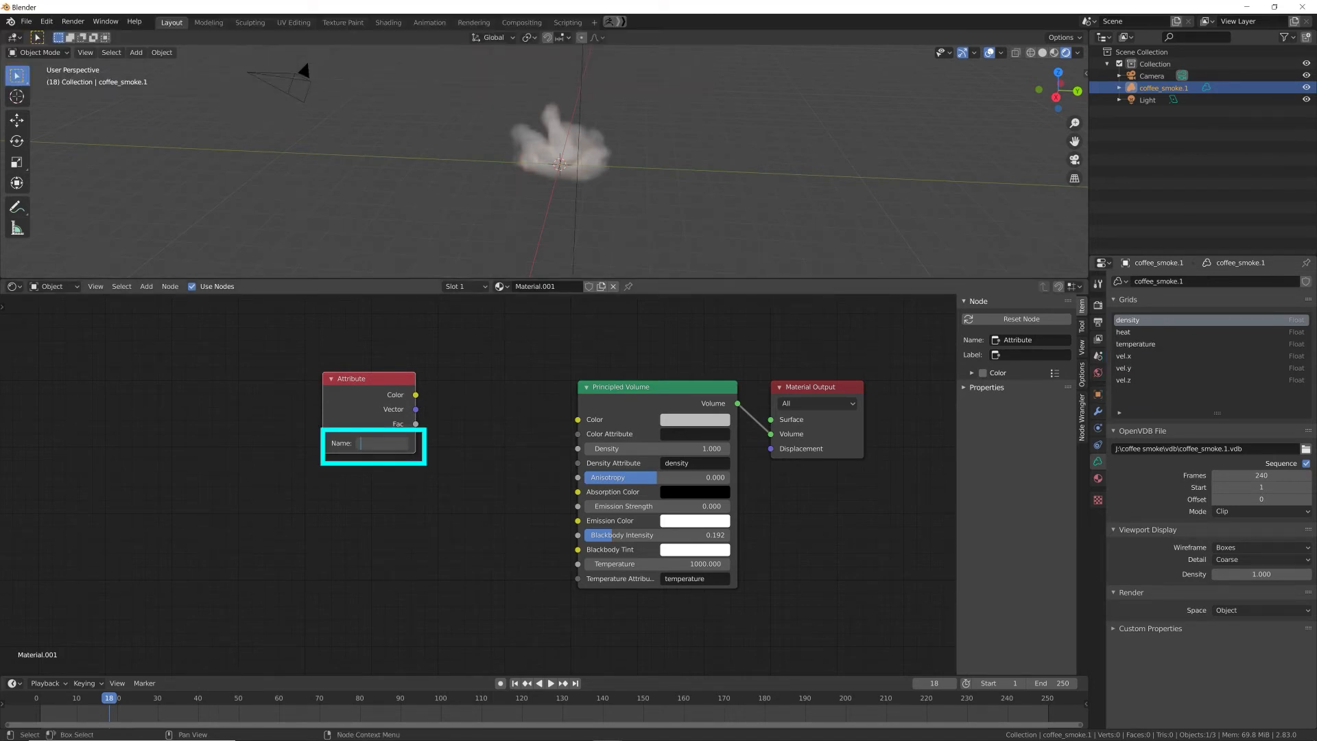
text(vel.x)
key(Return)
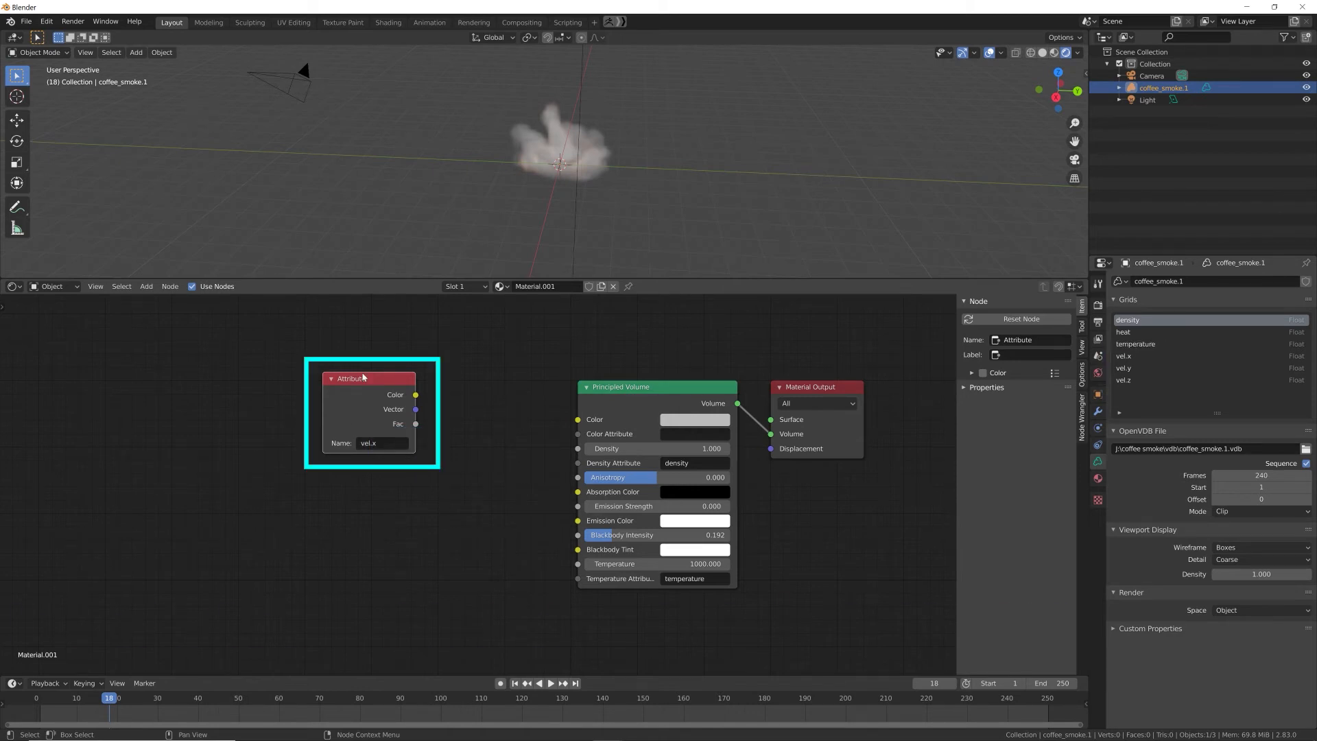
Step: Duplicate the vel.x Attribute node, place the copy below it and set its name to vel.y
click(328, 398)
drag(296, 343, 464, 486)
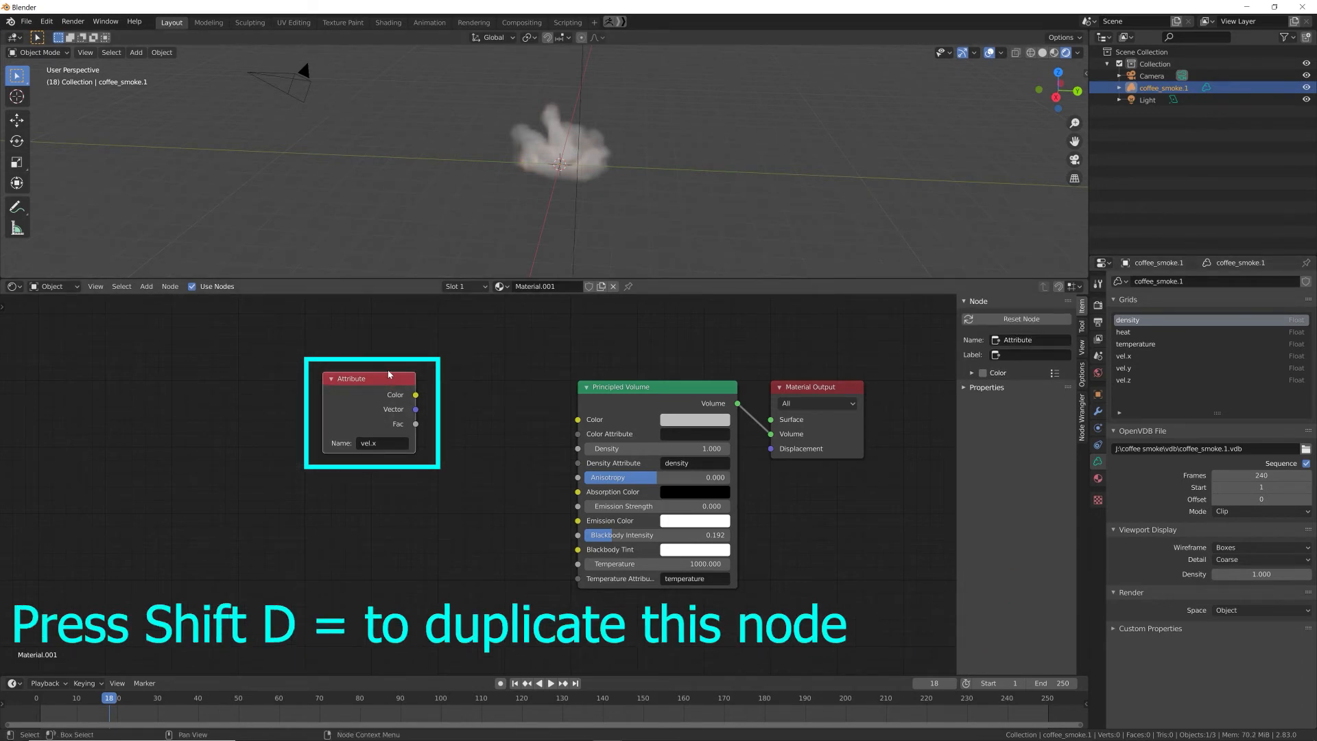
key(shift+d)
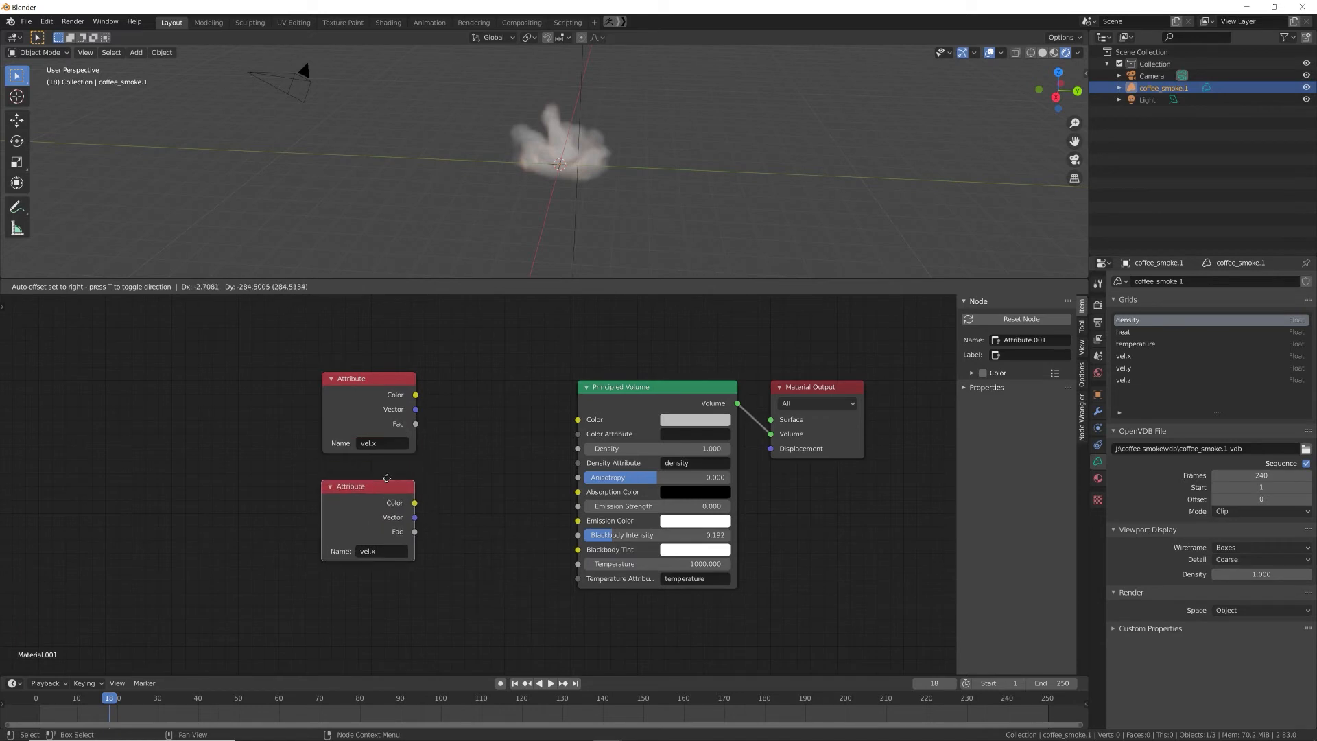
click(389, 475)
double_click(377, 550)
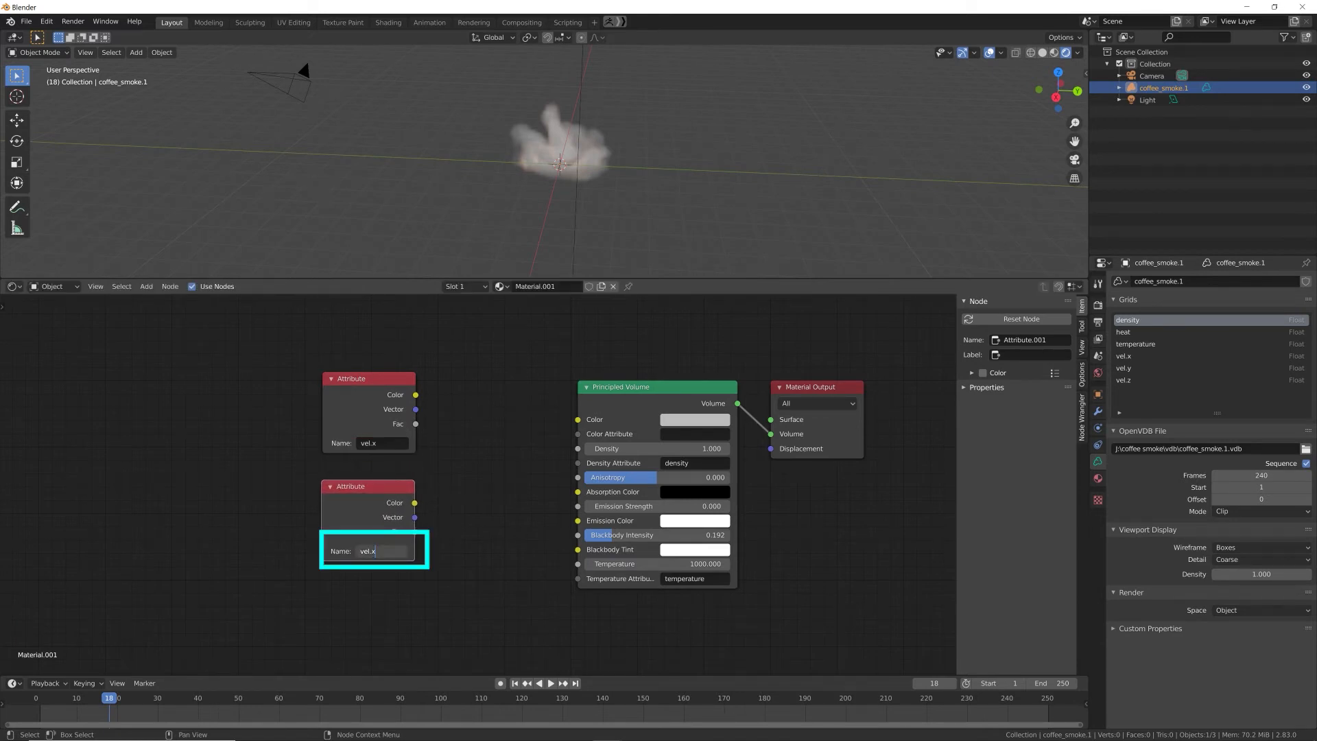
key(Return)
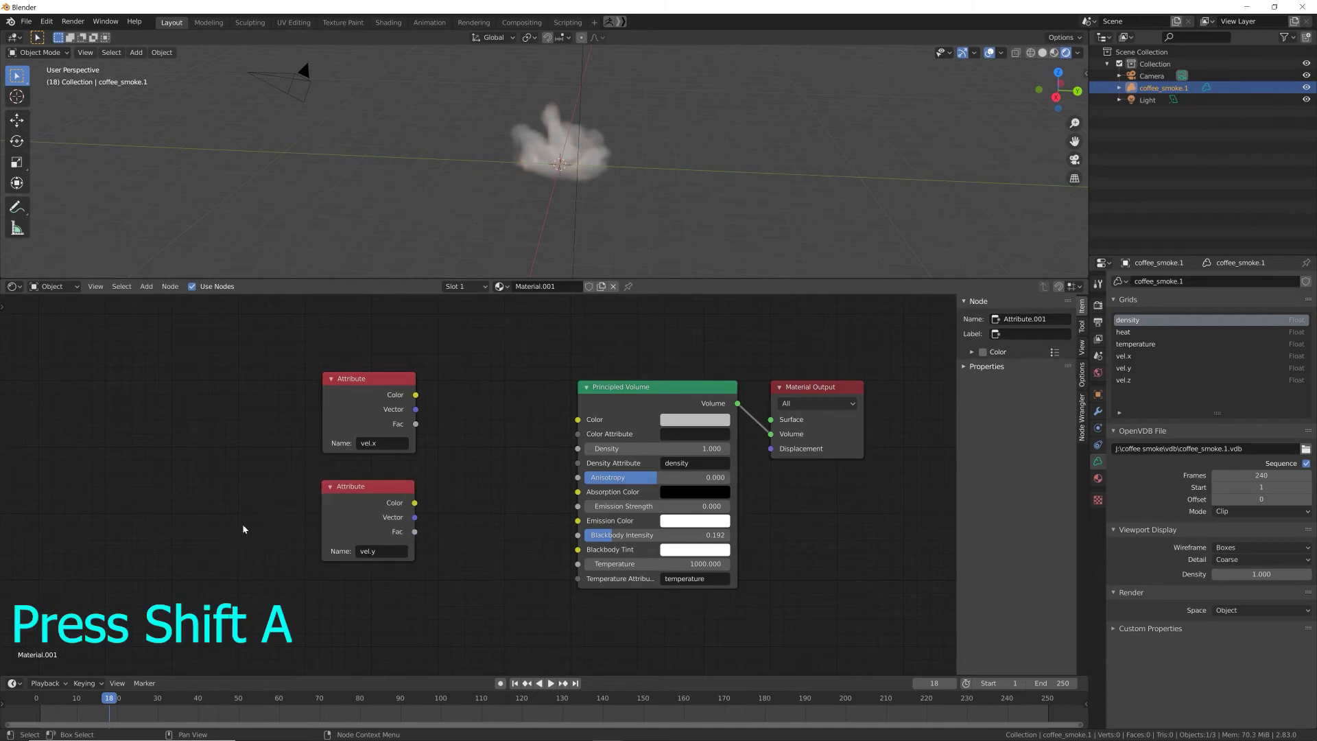
Step: Add a third Attribute node below the vel.y one and set its name to vel.z
key(shift+a)
mouse_move(236, 503)
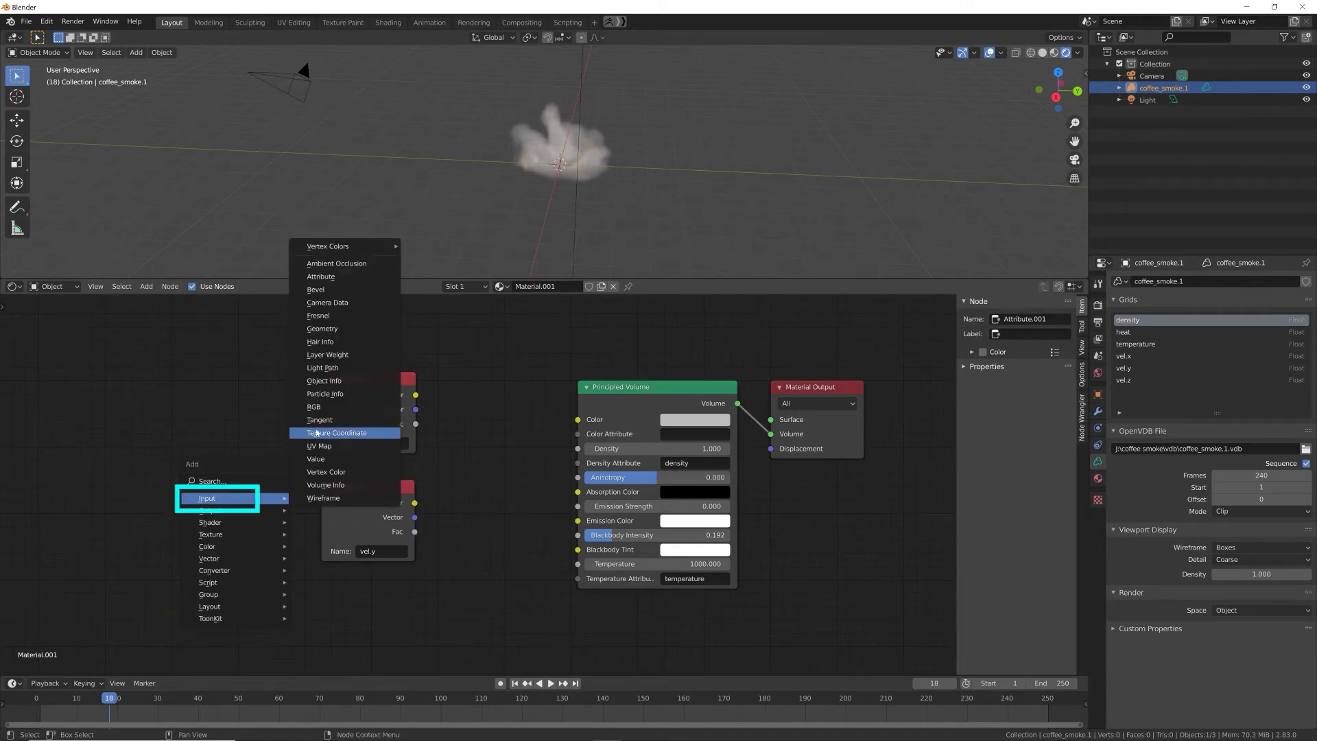
click(332, 282)
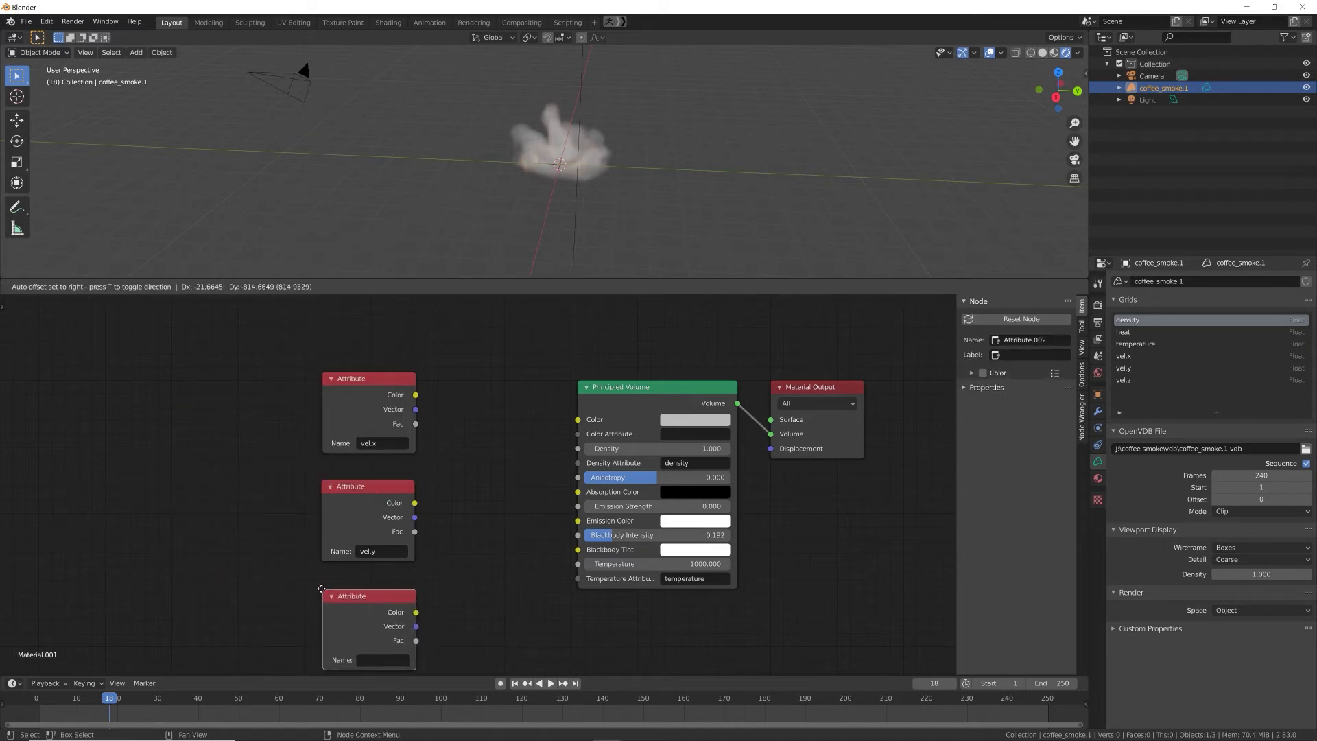
click(322, 587)
click(376, 652)
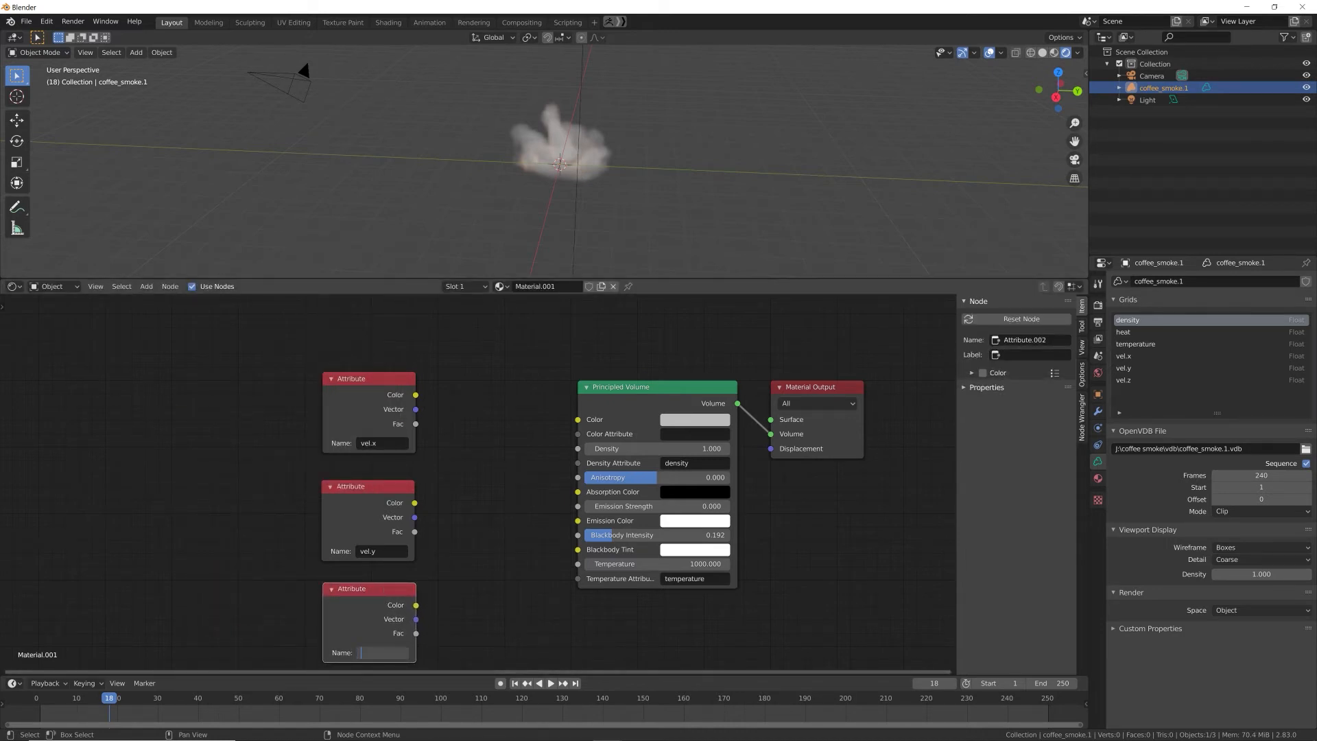
text(vel.z)
key(Return)
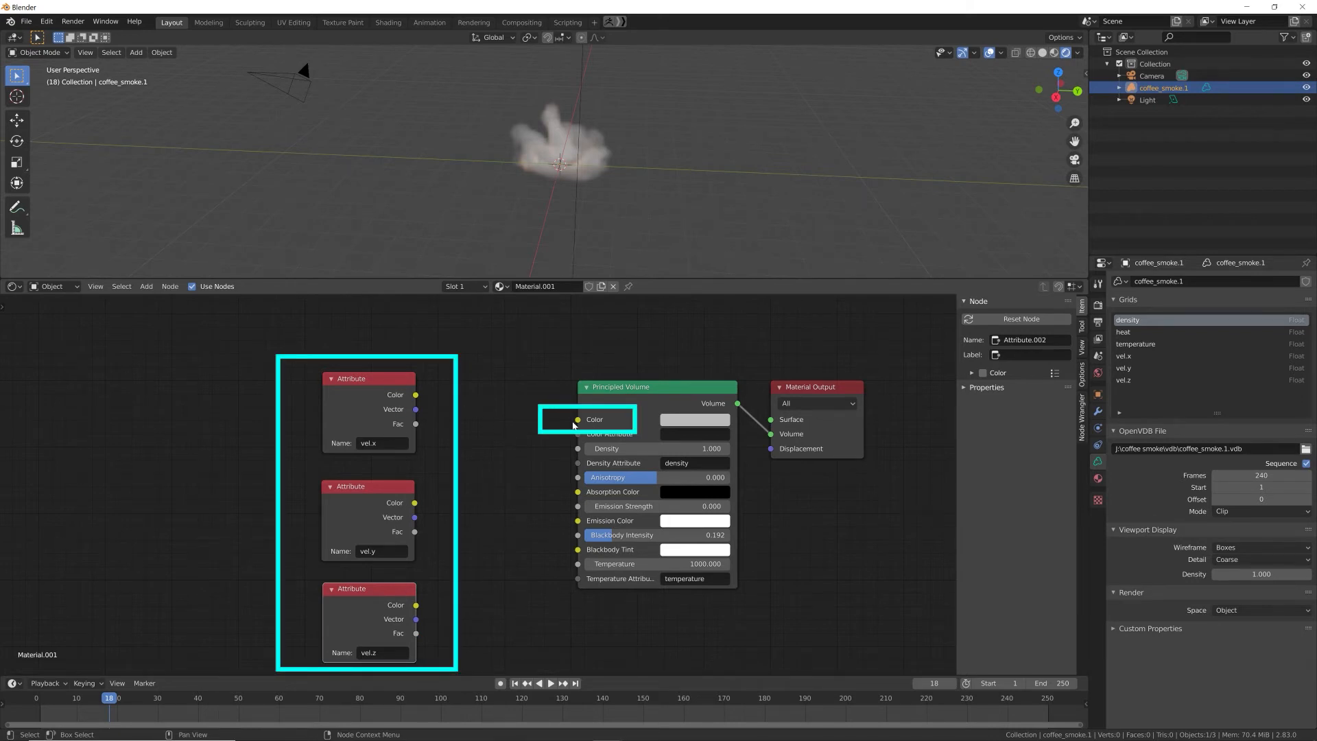
Step: Move the three Attribute nodes farther from the Principled Volume and place a new Combine XYZ node in the gap
drag(283, 345, 456, 635)
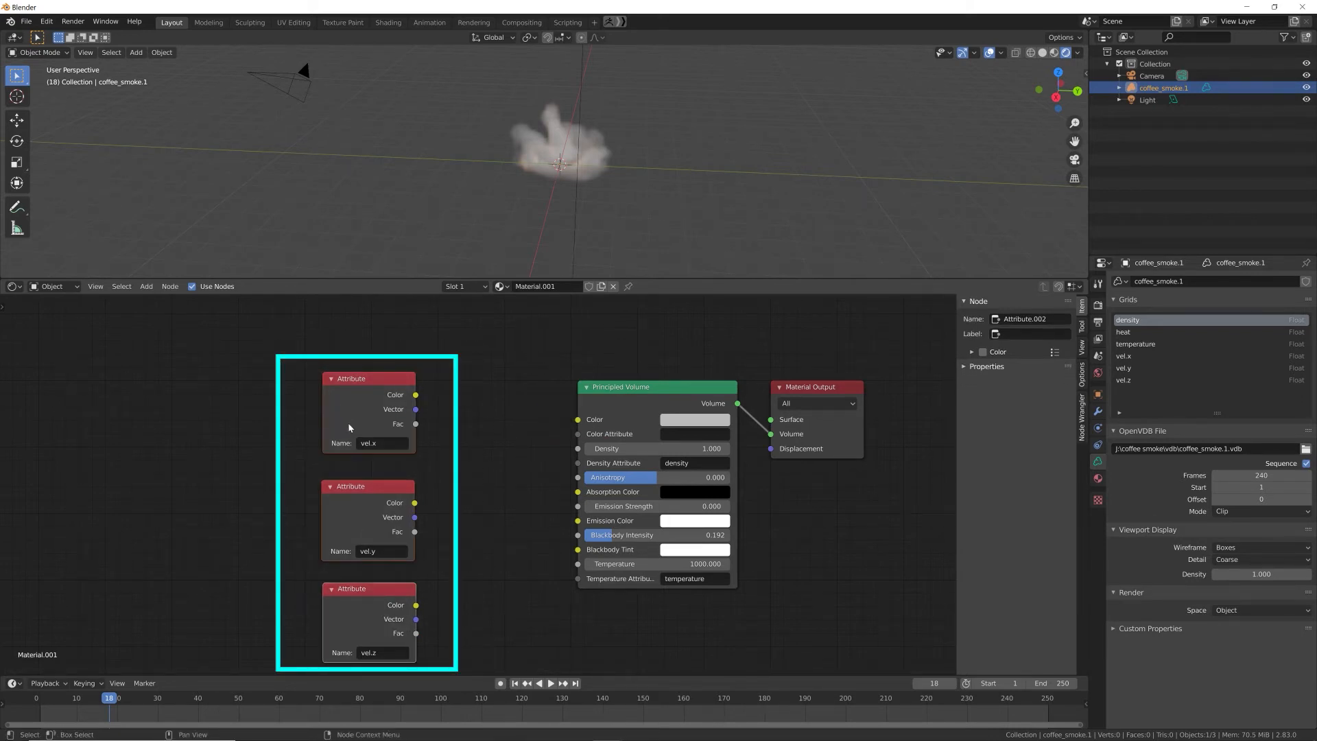
drag(351, 390, 92, 371)
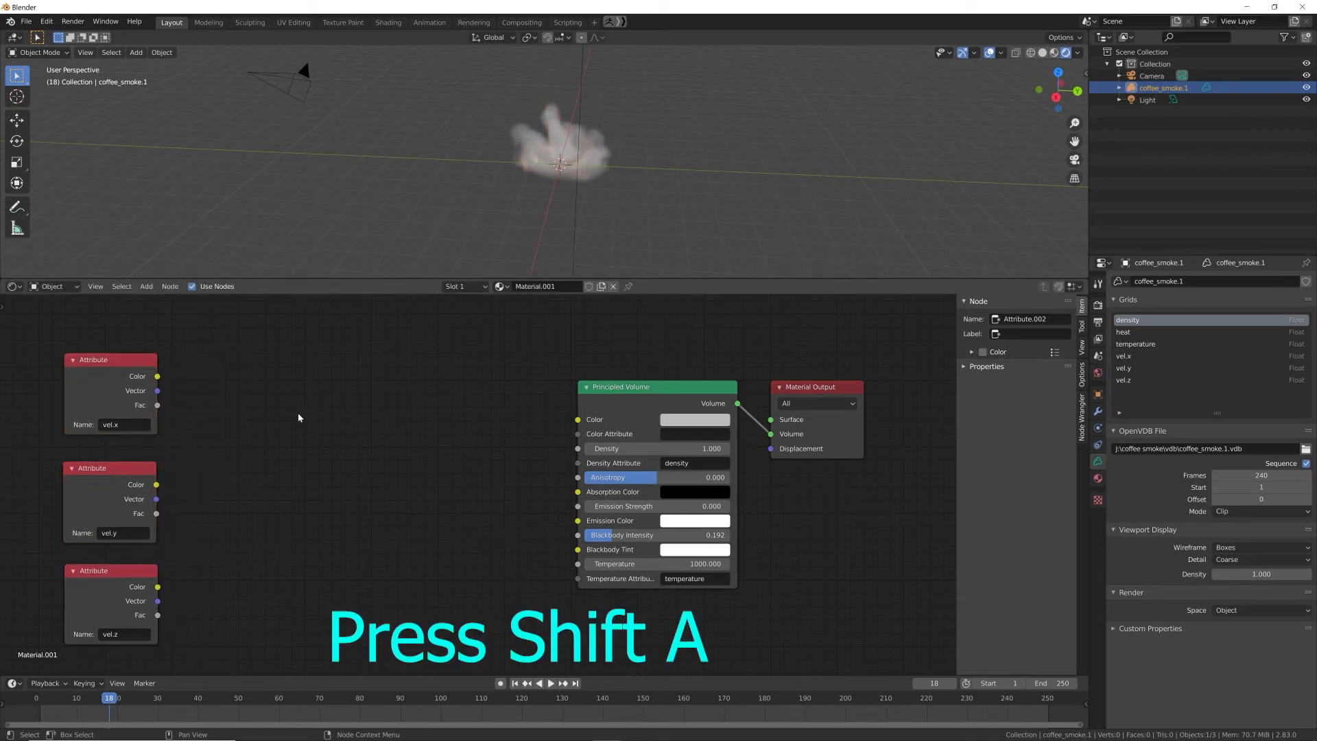
key(shift+a)
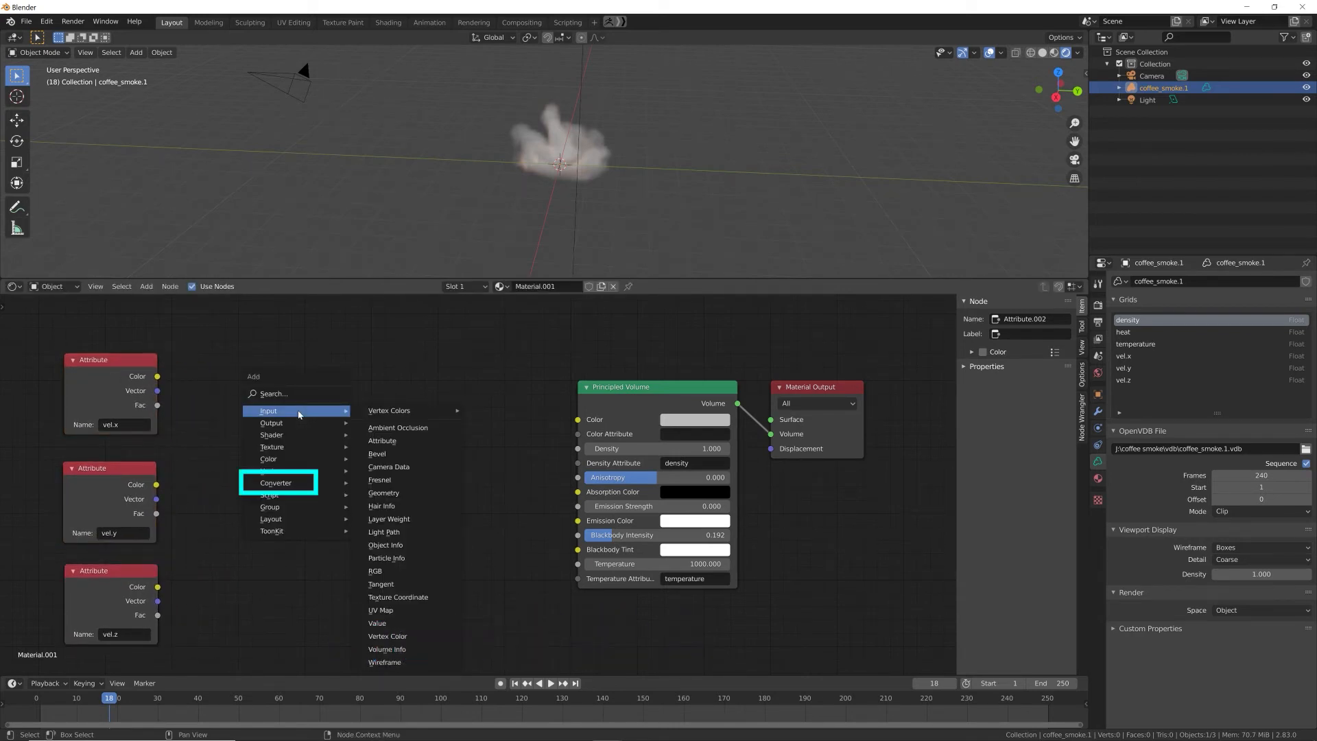
mouse_move(309, 487)
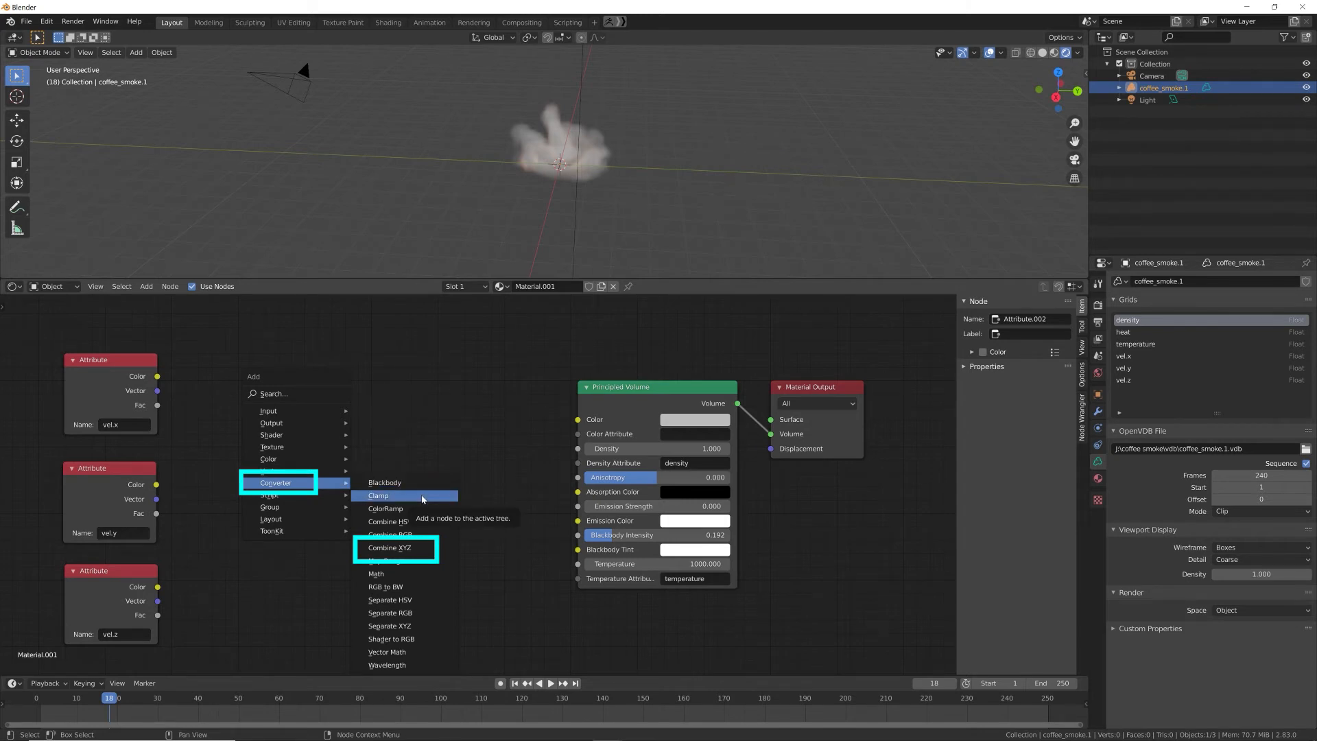
click(399, 553)
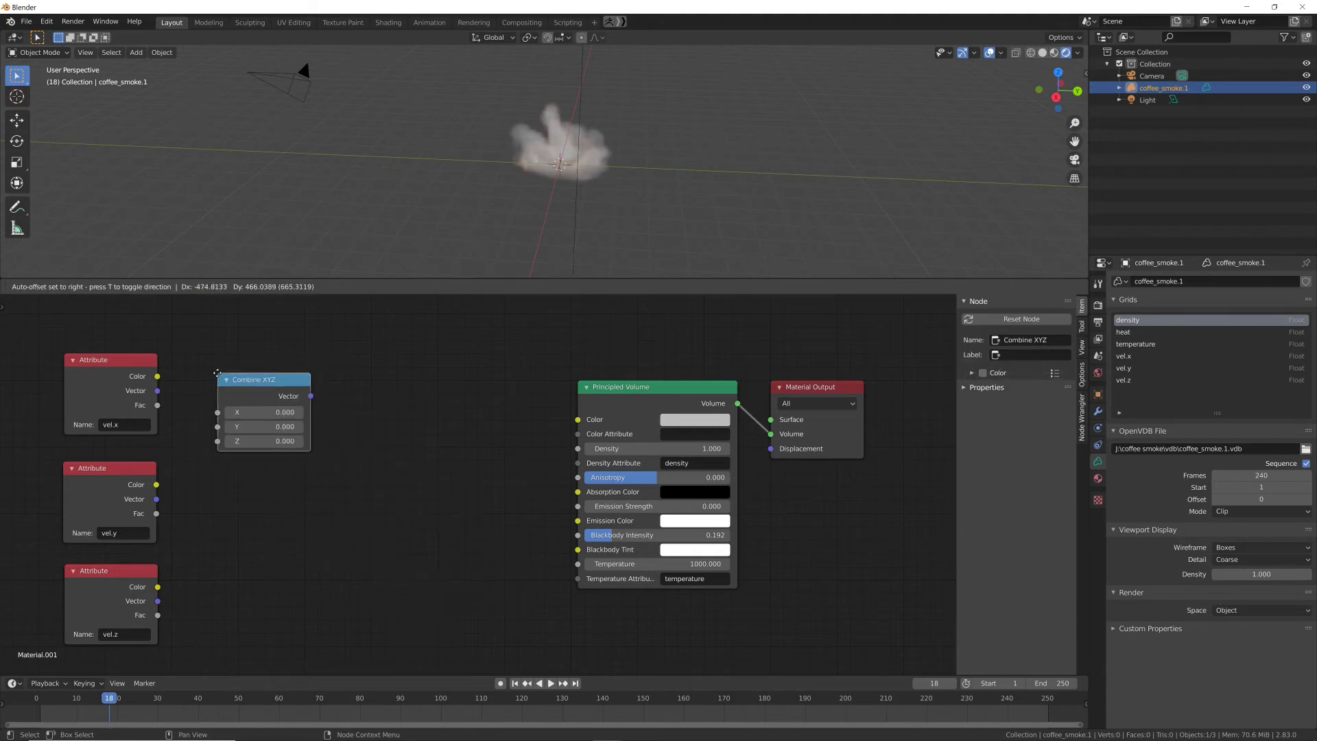
click(259, 430)
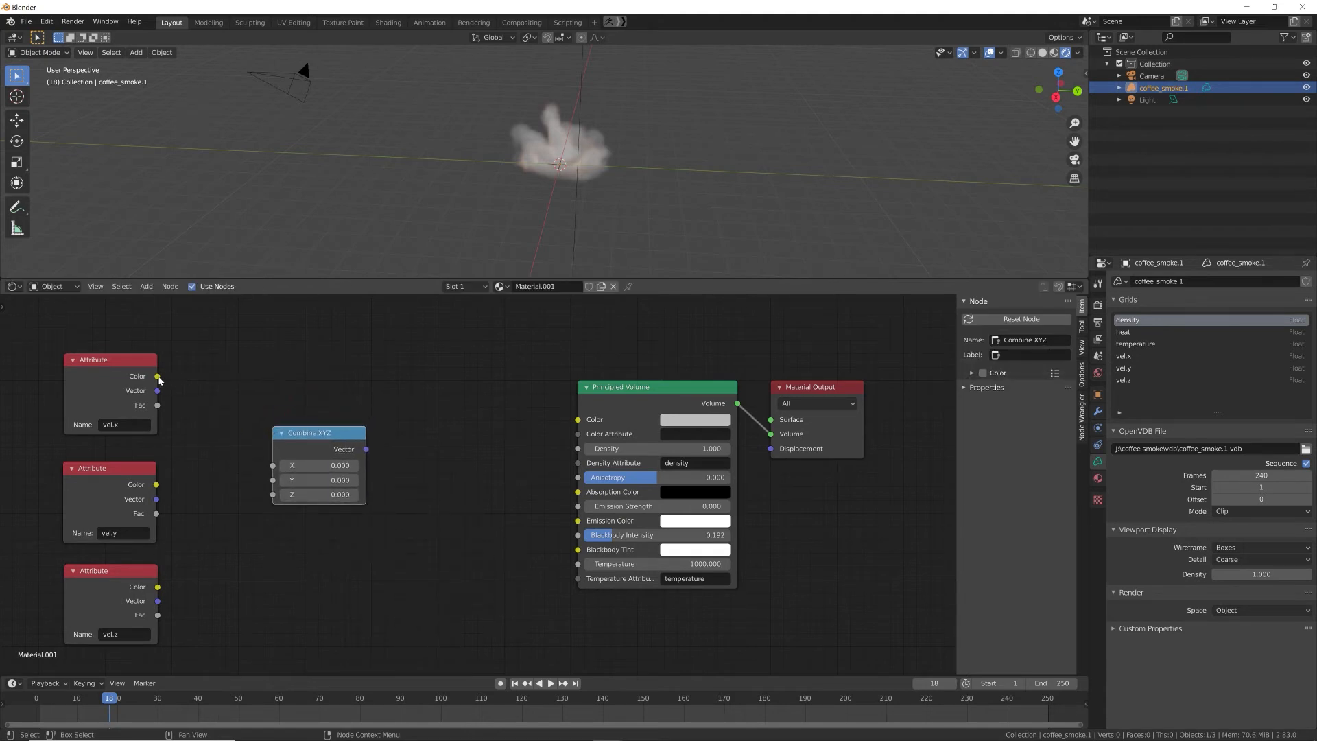
Step: Connect the Color outputs of the vel.x, vel.y and vel.z Attribute nodes to the Combine XYZ node's X, Y and Z inputs respectively
mouse_move(159, 379)
mouse_down()
mouse_move(232, 433)
mouse_move(242, 464)
mouse_move(273, 440)
mouse_move(159, 377)
mouse_up()
click(151, 379)
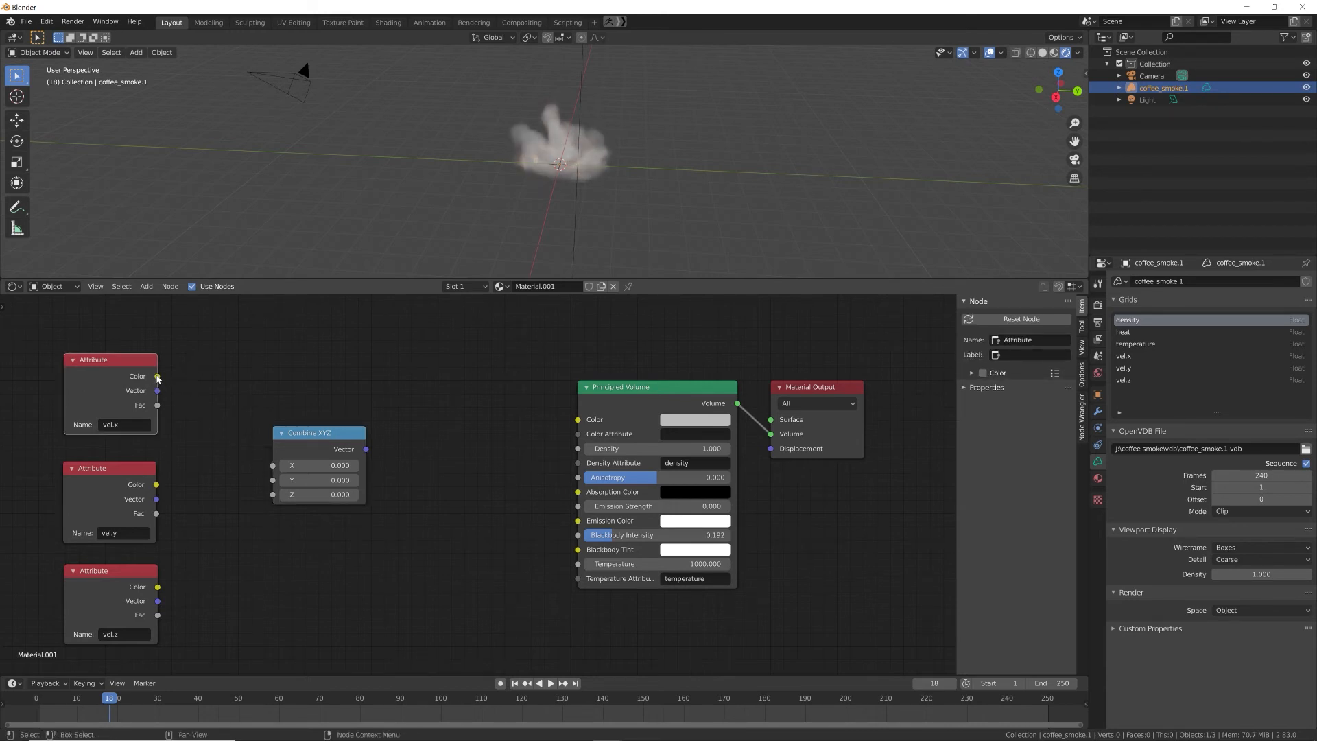
drag(157, 378, 273, 465)
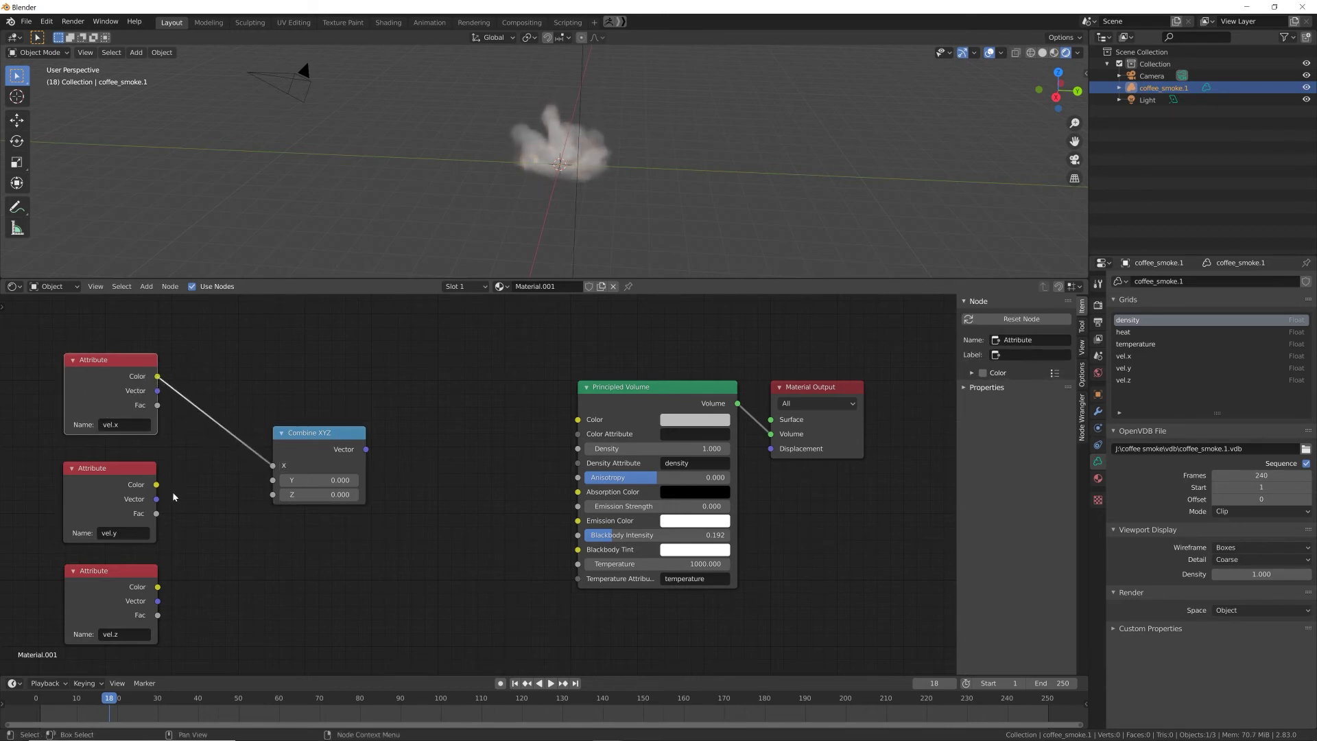
drag(157, 485, 273, 481)
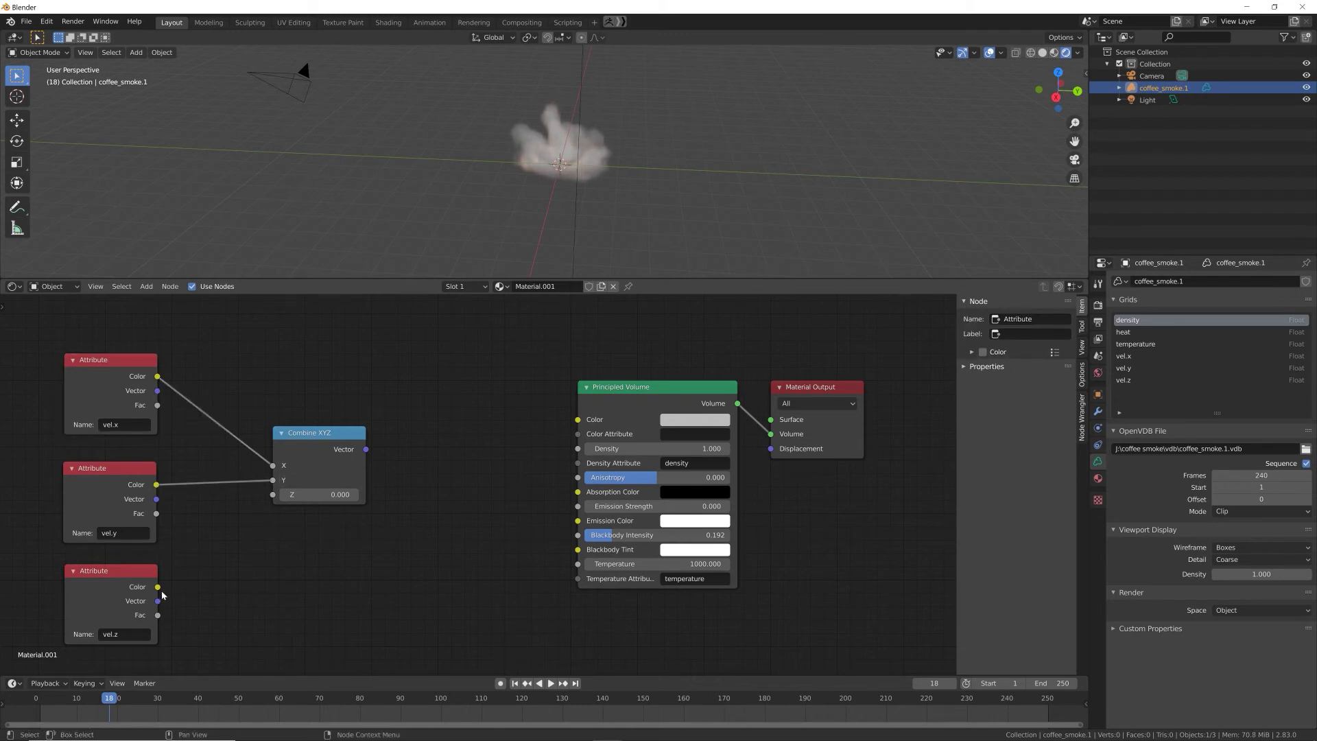
drag(157, 587, 273, 495)
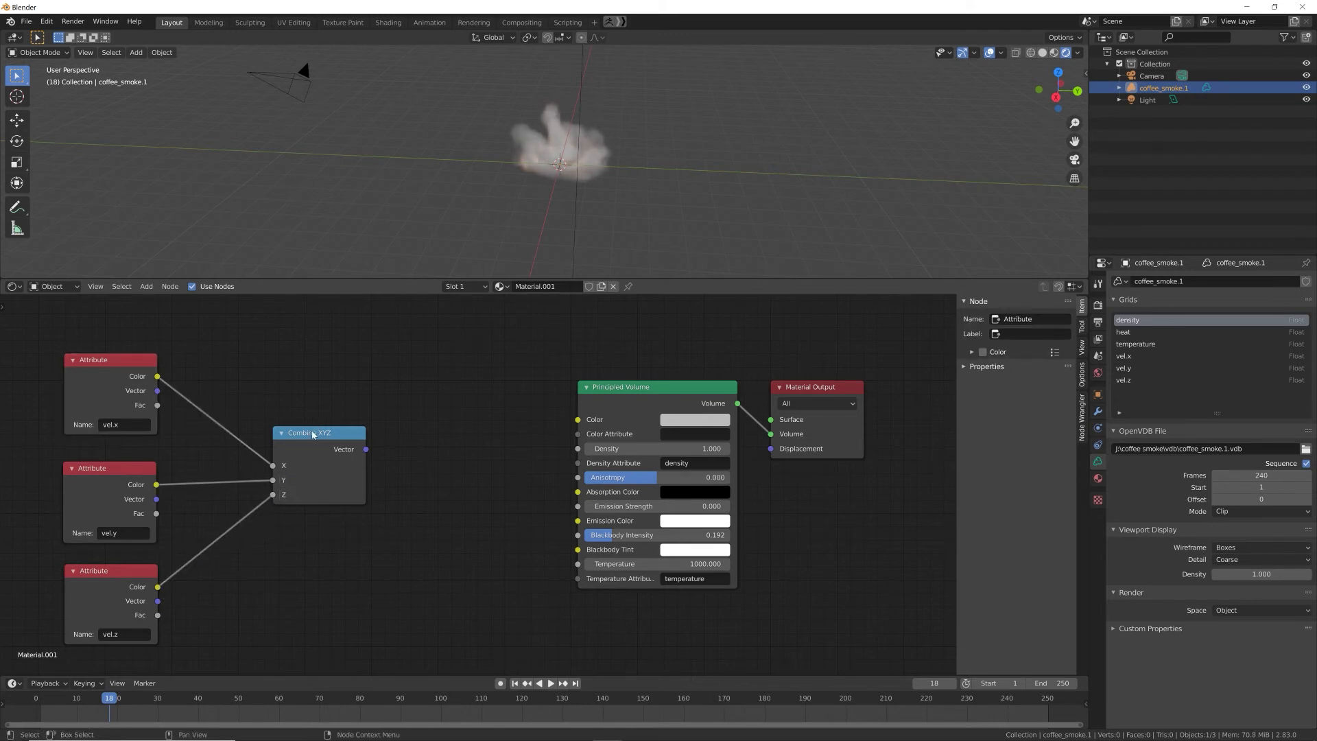
Step: Connect the Combine XYZ node's Vector output to the Principled Volume's Color input and view the smoke closer from another angle
drag(312, 435, 578, 419)
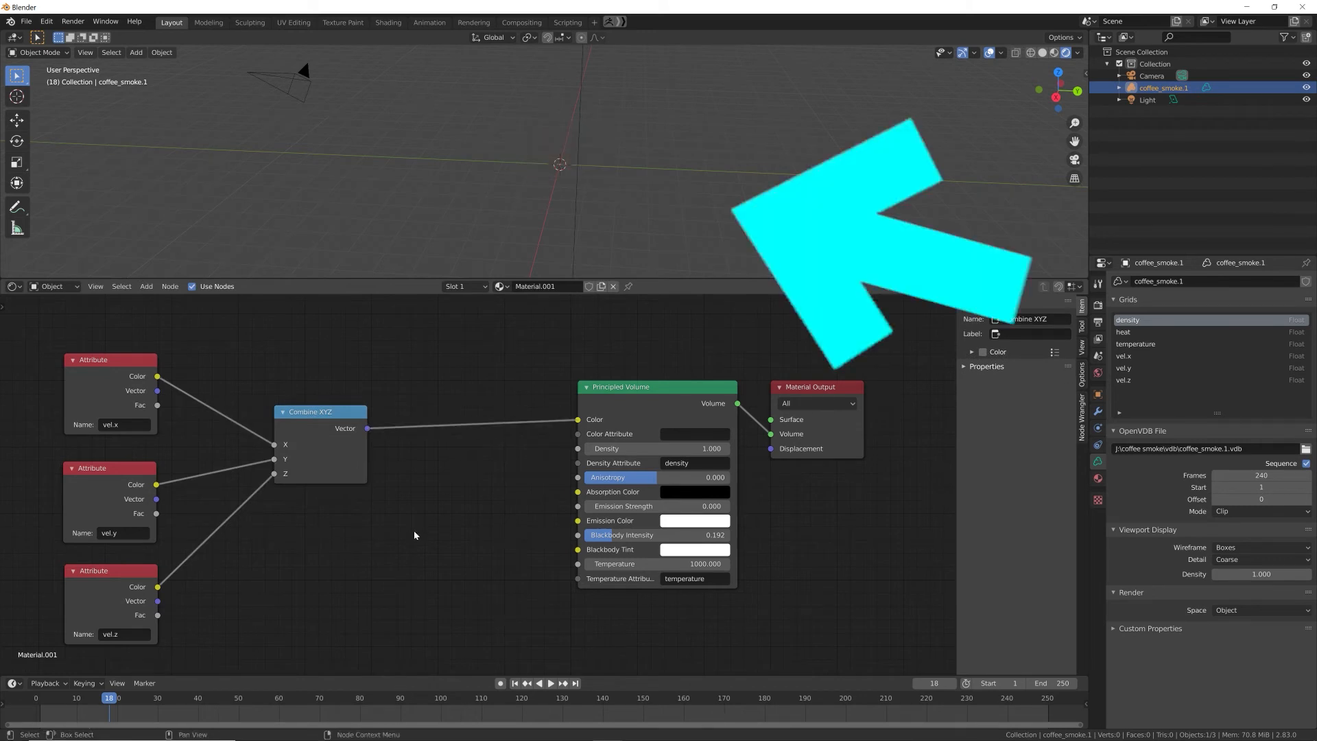
middle_drag(653, 144, 599, 175)
scroll(585, 151, up, 3)
Step: Shift Combine XYZ toward the Attribute nodes and add a Map Range node, linking Vector to Value and Result to the Principled Volume's Color
drag(328, 413, 291, 418)
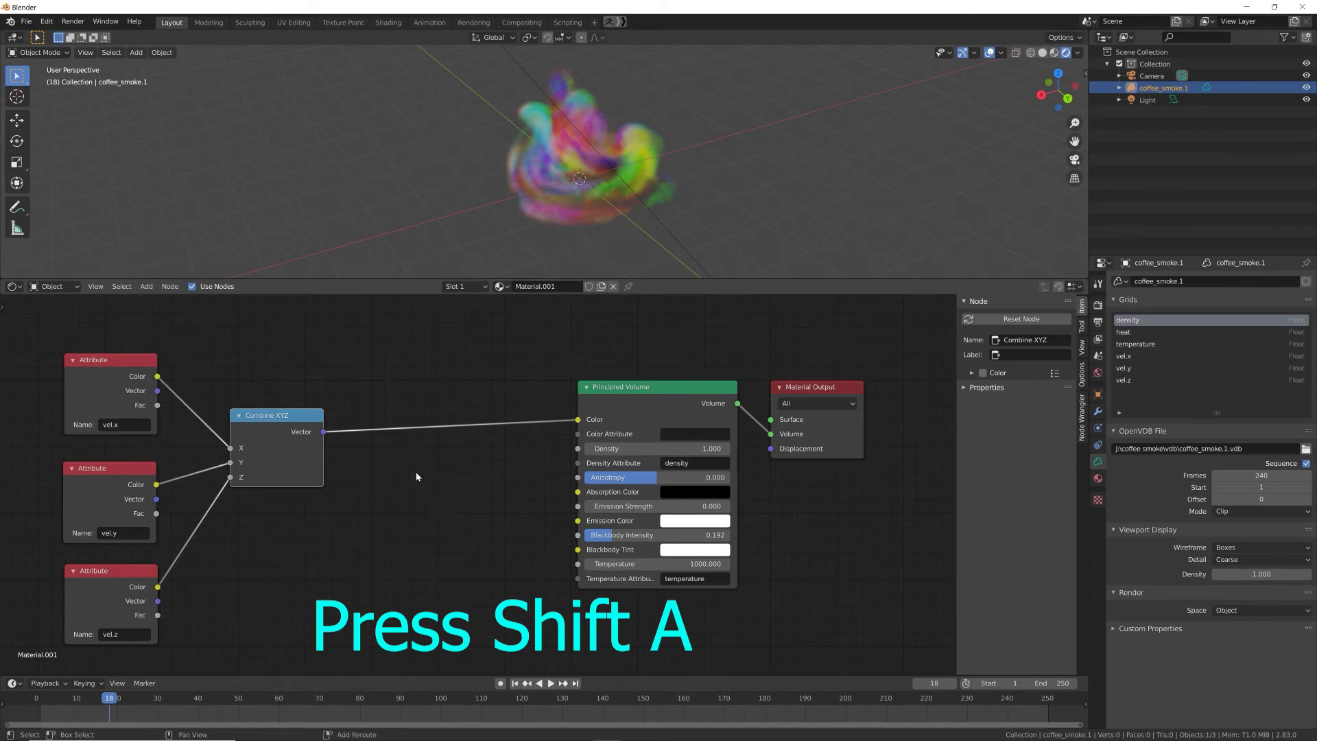
key(shift+a)
mouse_move(416, 472)
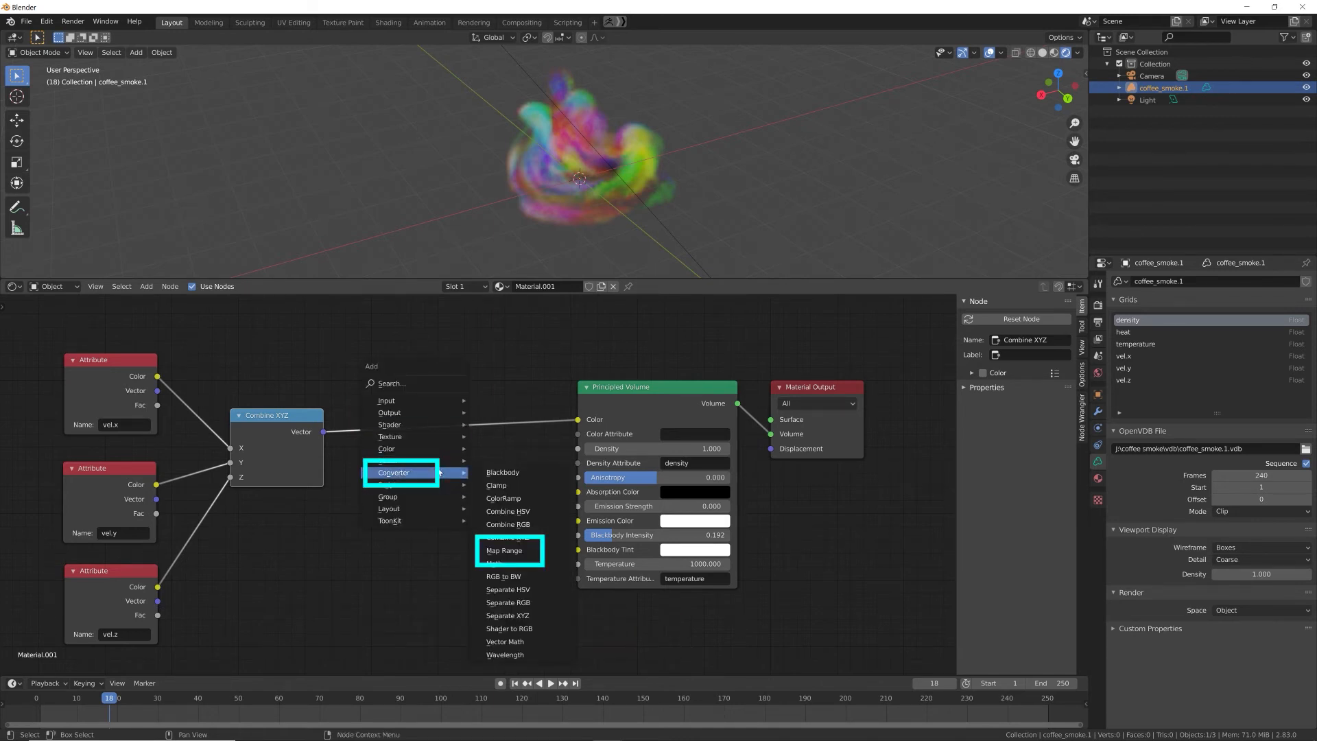
click(515, 552)
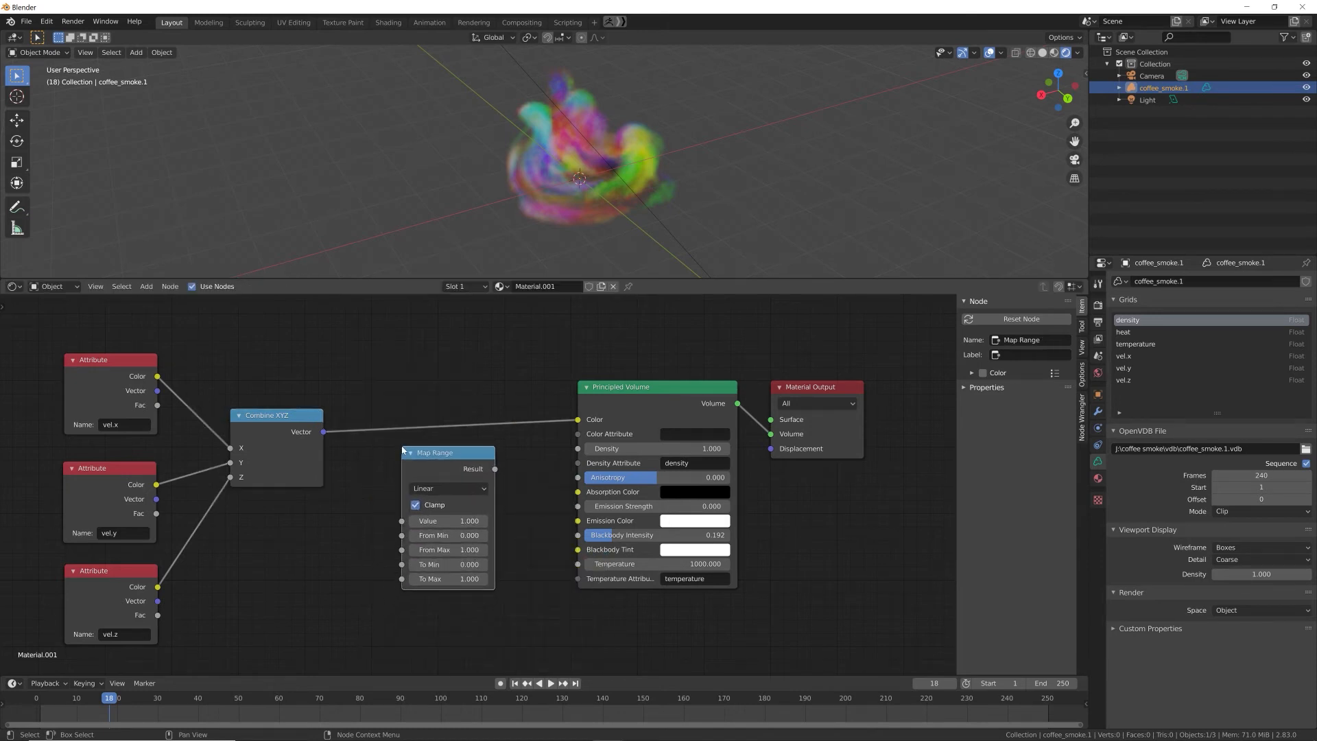
drag(324, 432, 404, 521)
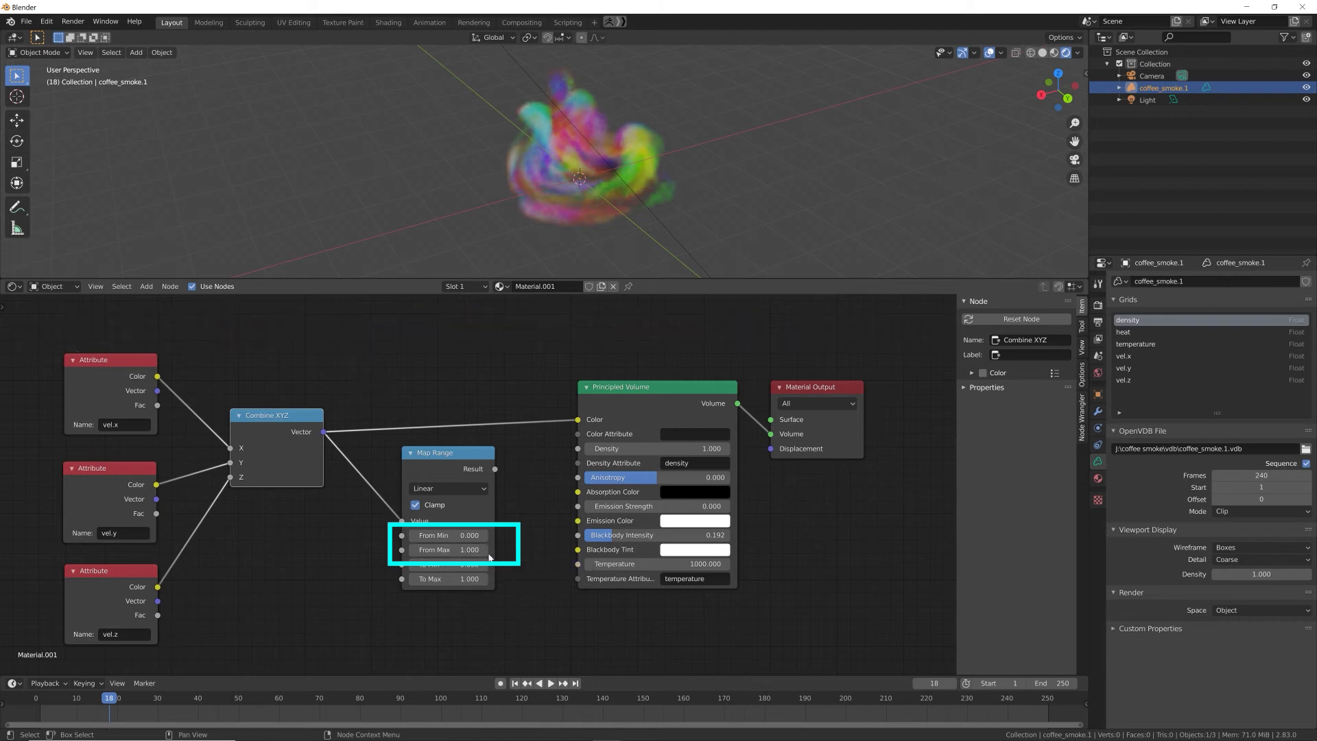
drag(495, 469, 513, 471)
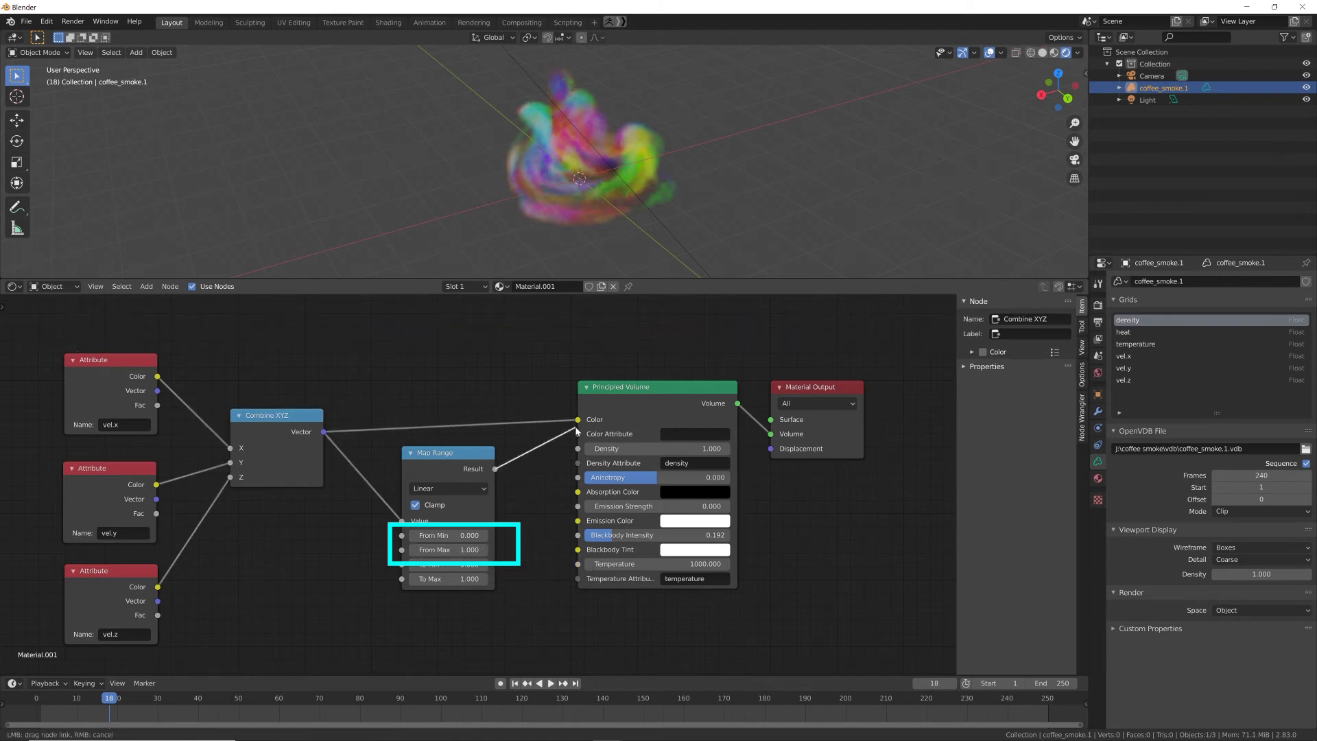
drag(577, 431, 577, 420)
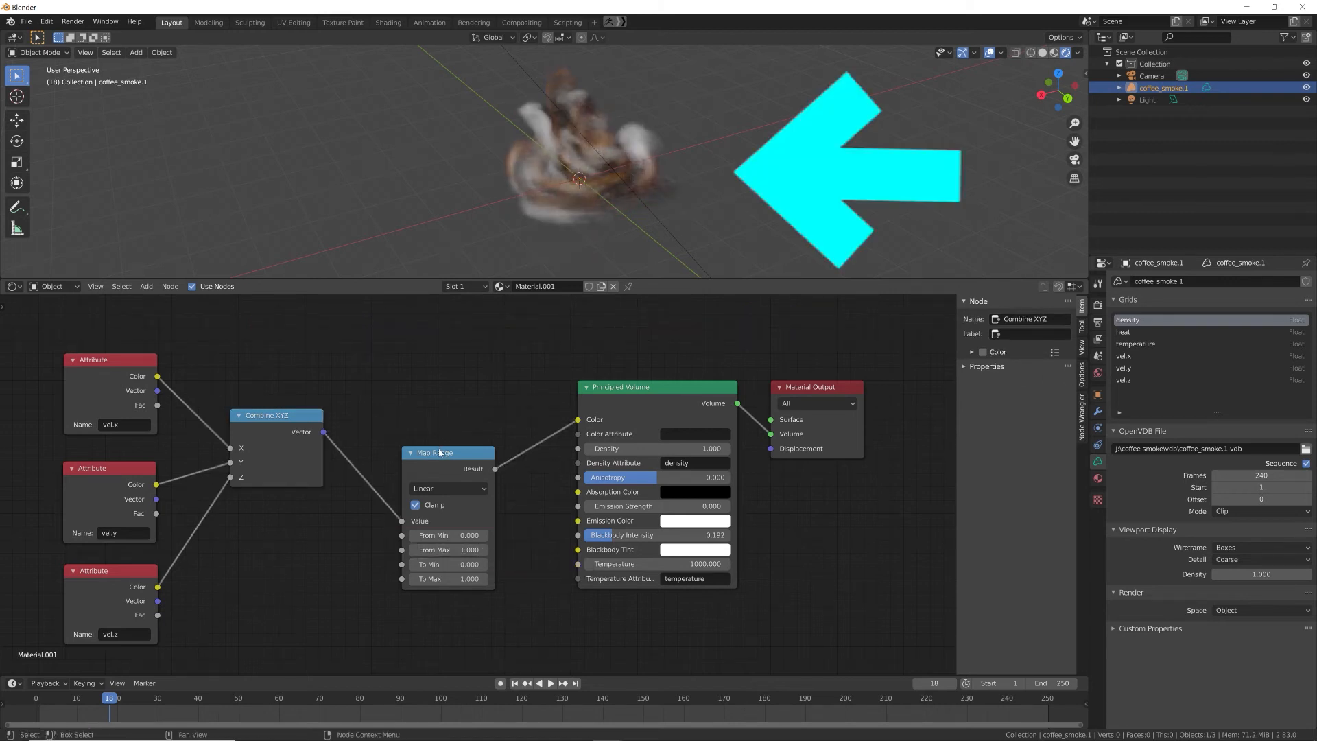
drag(439, 452, 418, 393)
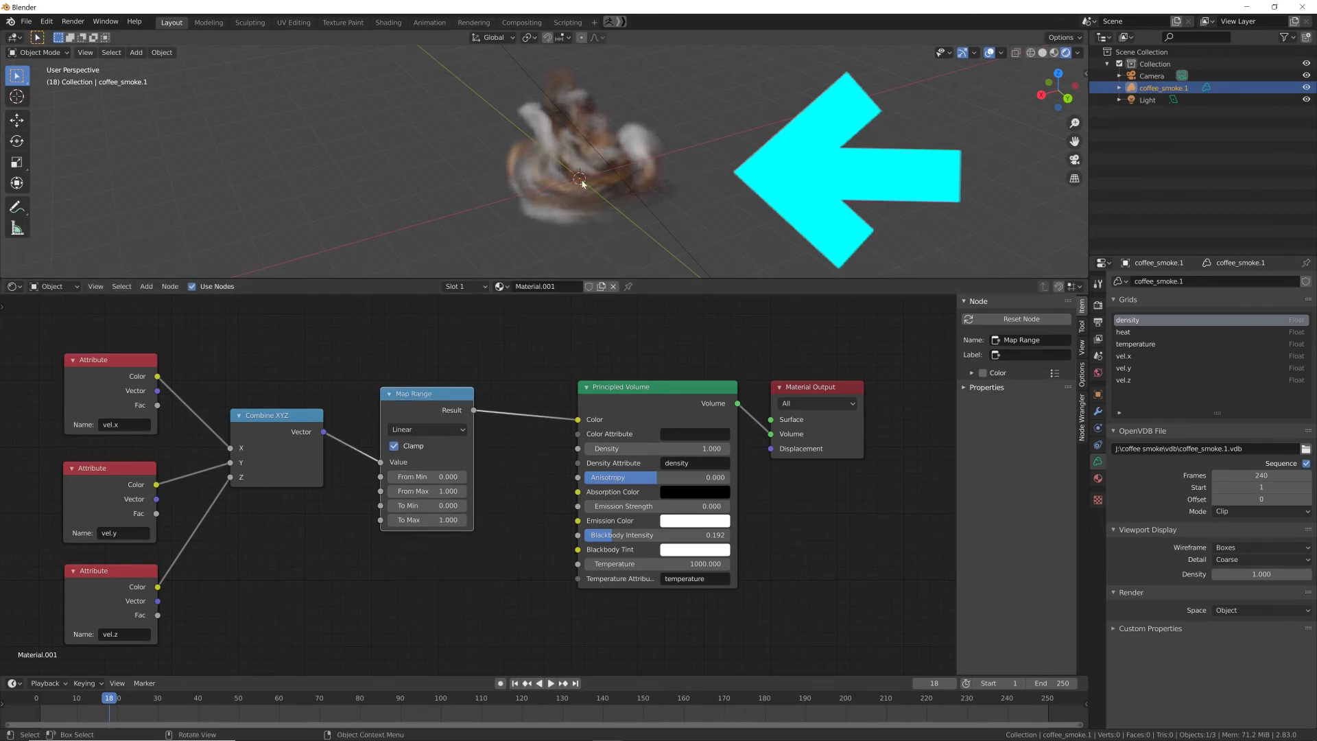
Step: Try different input ranges on the Map Range node, ending with From Min at 0 and From Max at 8.1
mouse_move(653, 166)
middle_down()
mouse_move(615, 166)
mouse_move(641, 144)
middle_up()
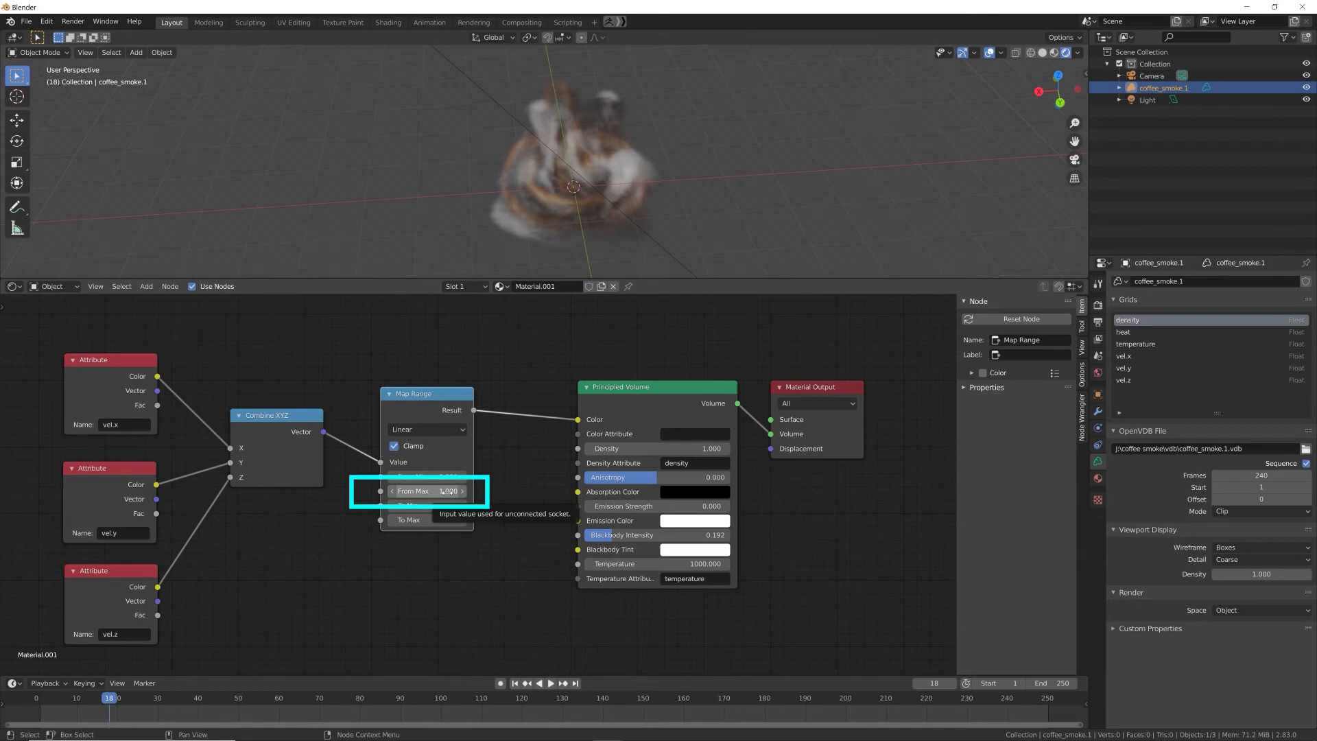
drag(447, 492, 572, 491)
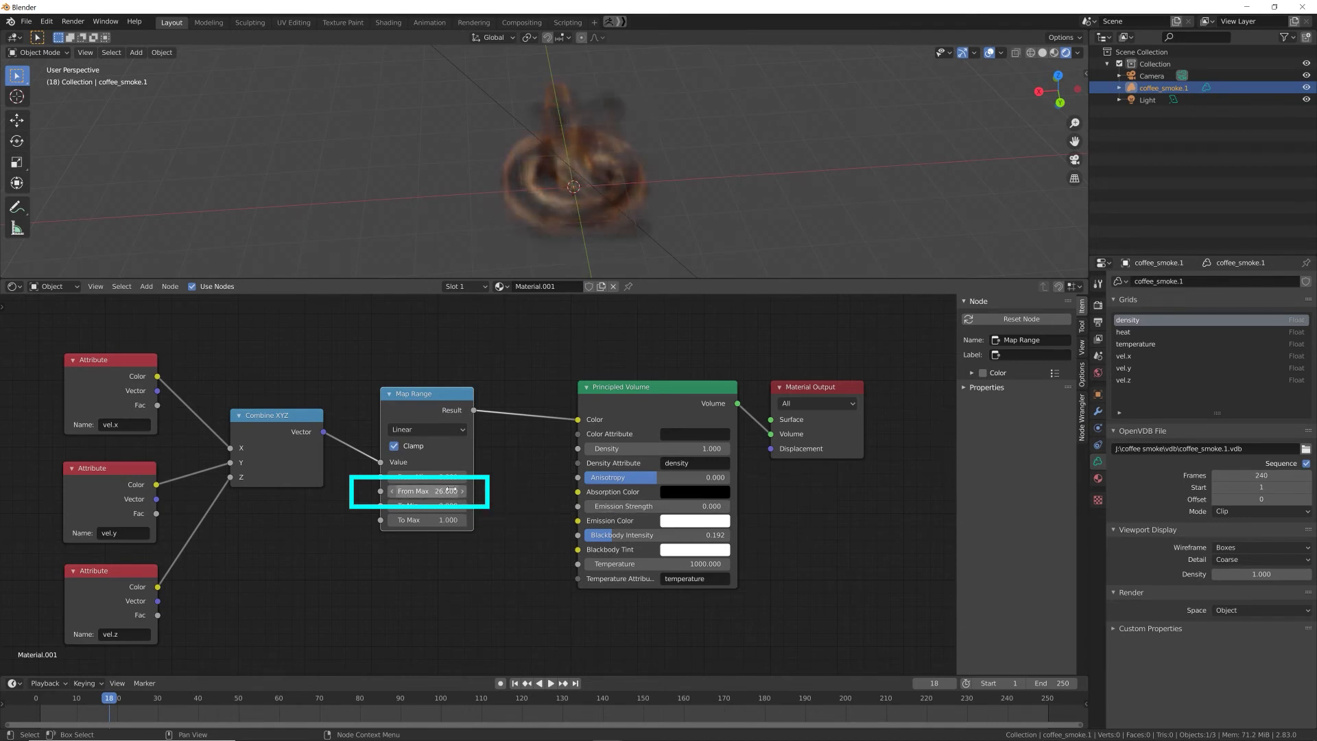
drag(451, 490, 274, 490)
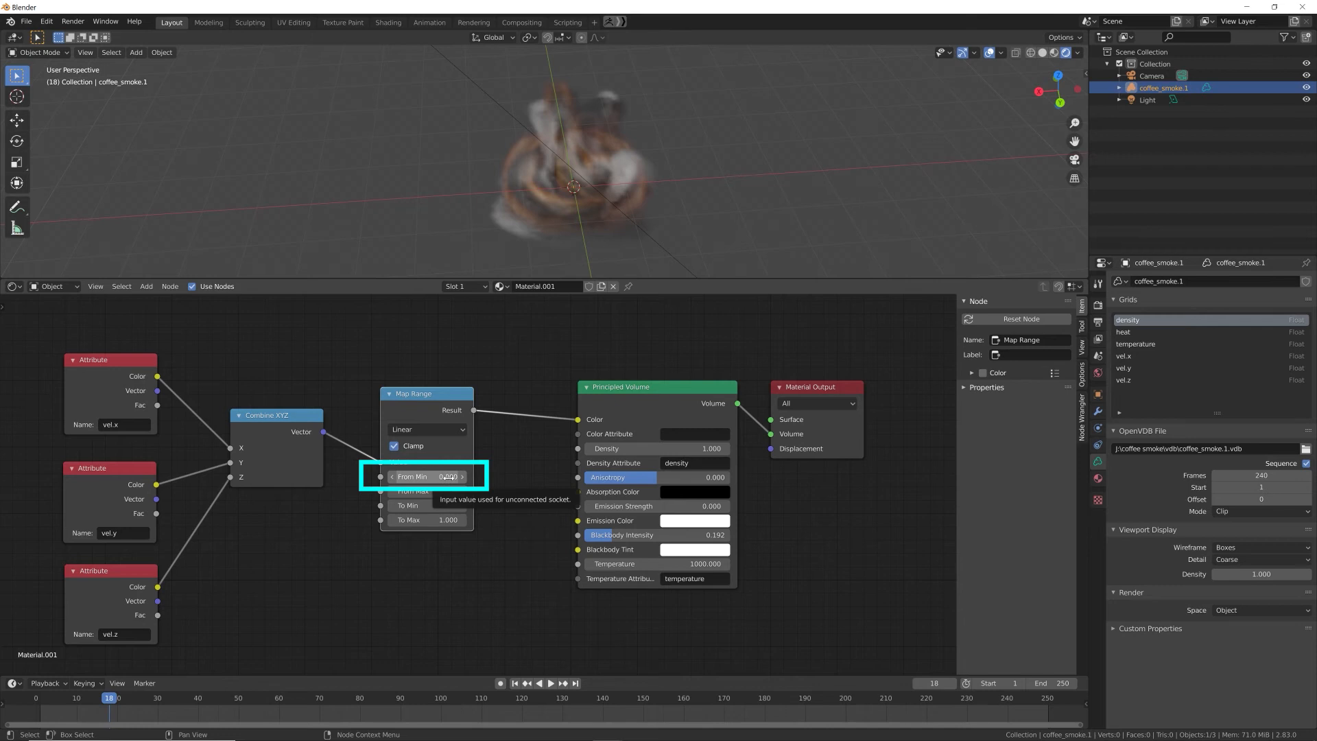
mouse_move(448, 476)
mouse_down()
mouse_move(411, 476)
mouse_move(462, 476)
mouse_move(438, 473)
mouse_up()
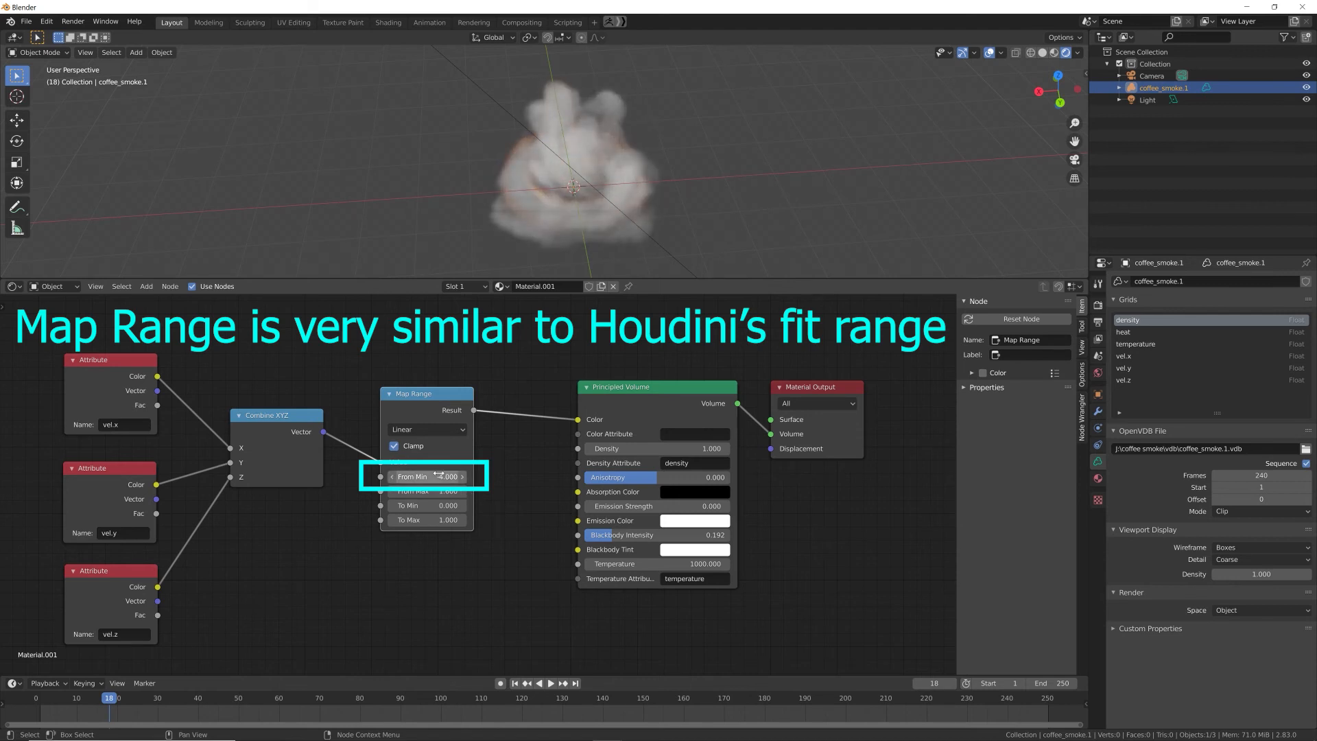
click(441, 475)
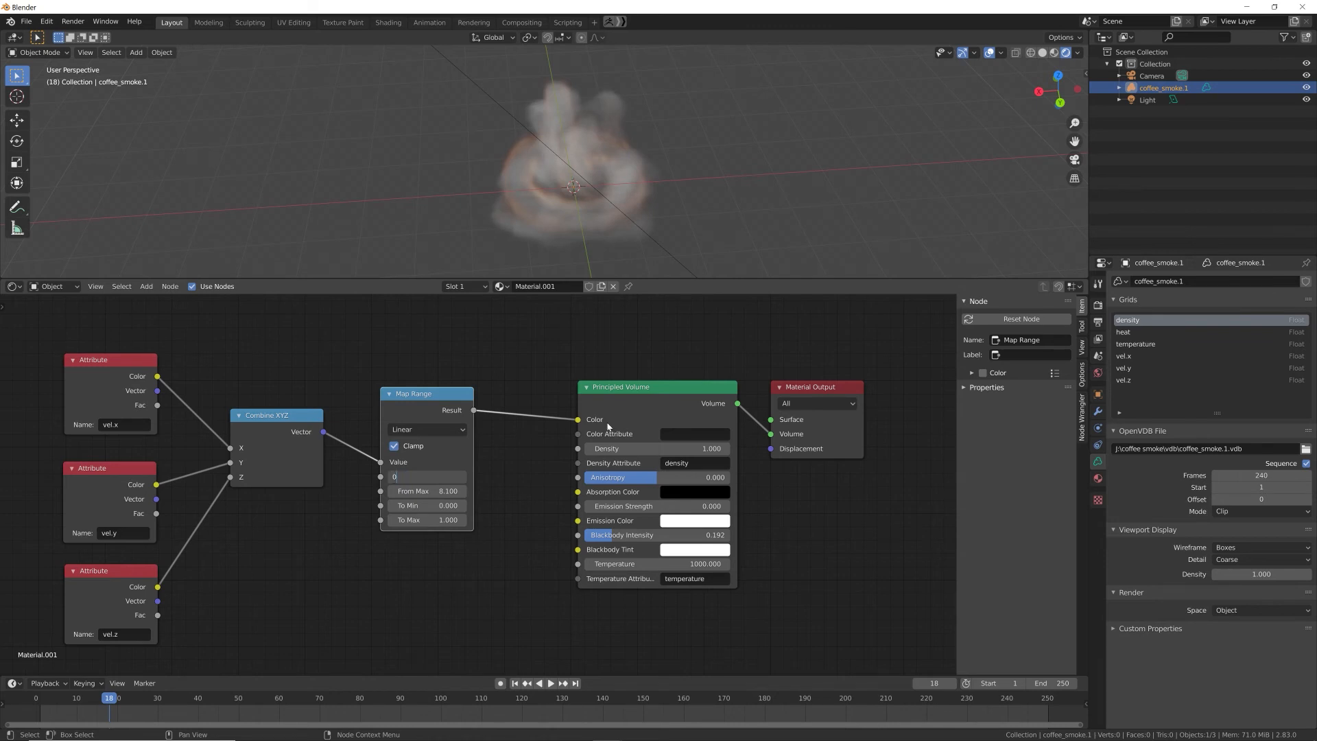
key(Return)
middle_drag(750, 87, 635, 157)
Step: Move the Principled Volume and Material Output nodes farther away and insert a ColorRamp node on the link after Map Range
drag(596, 333, 904, 605)
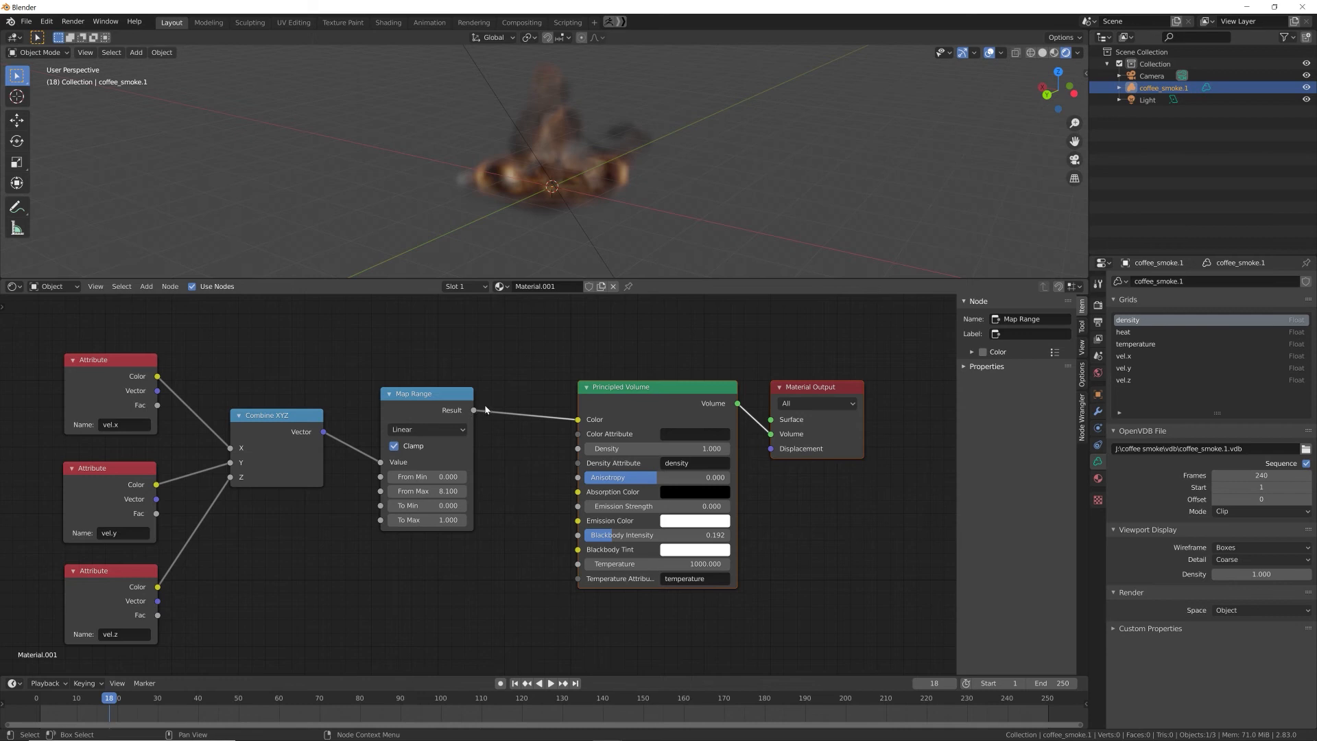
drag(607, 393, 701, 383)
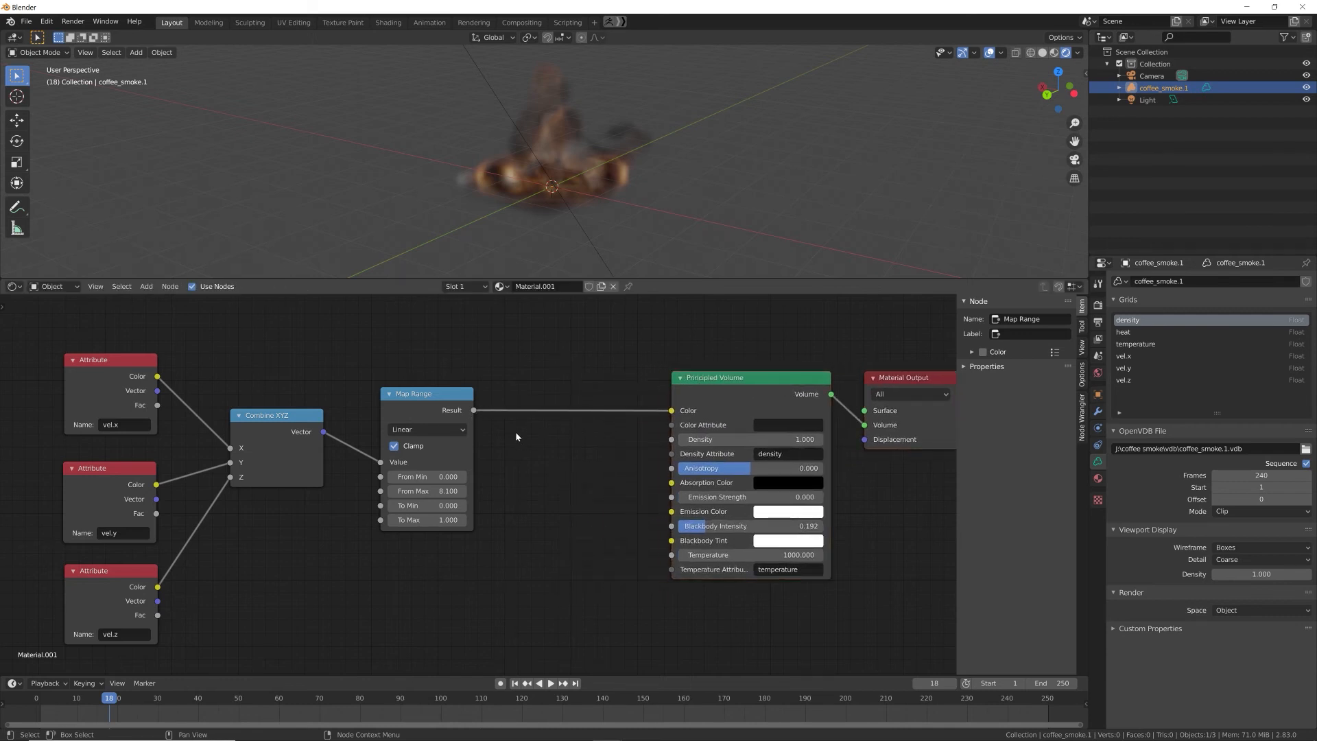
key(shift+a)
mouse_move(543, 452)
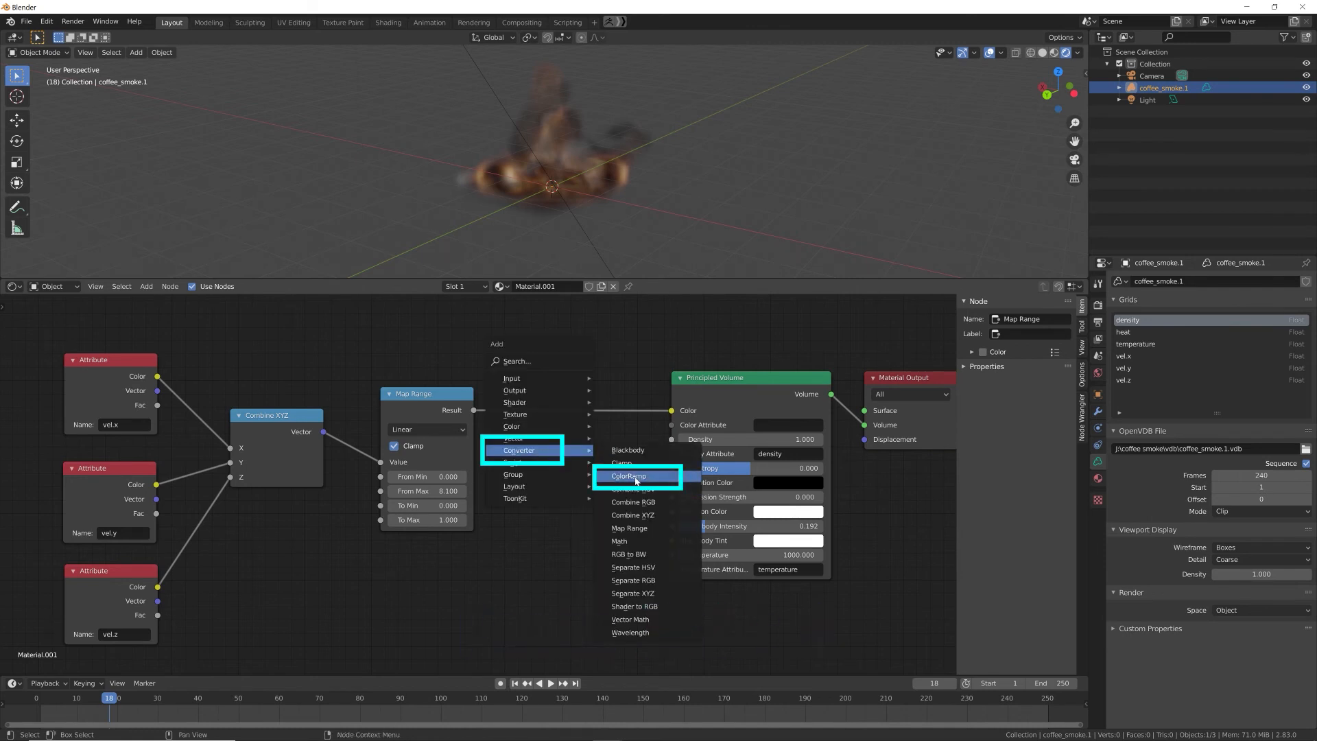
click(628, 476)
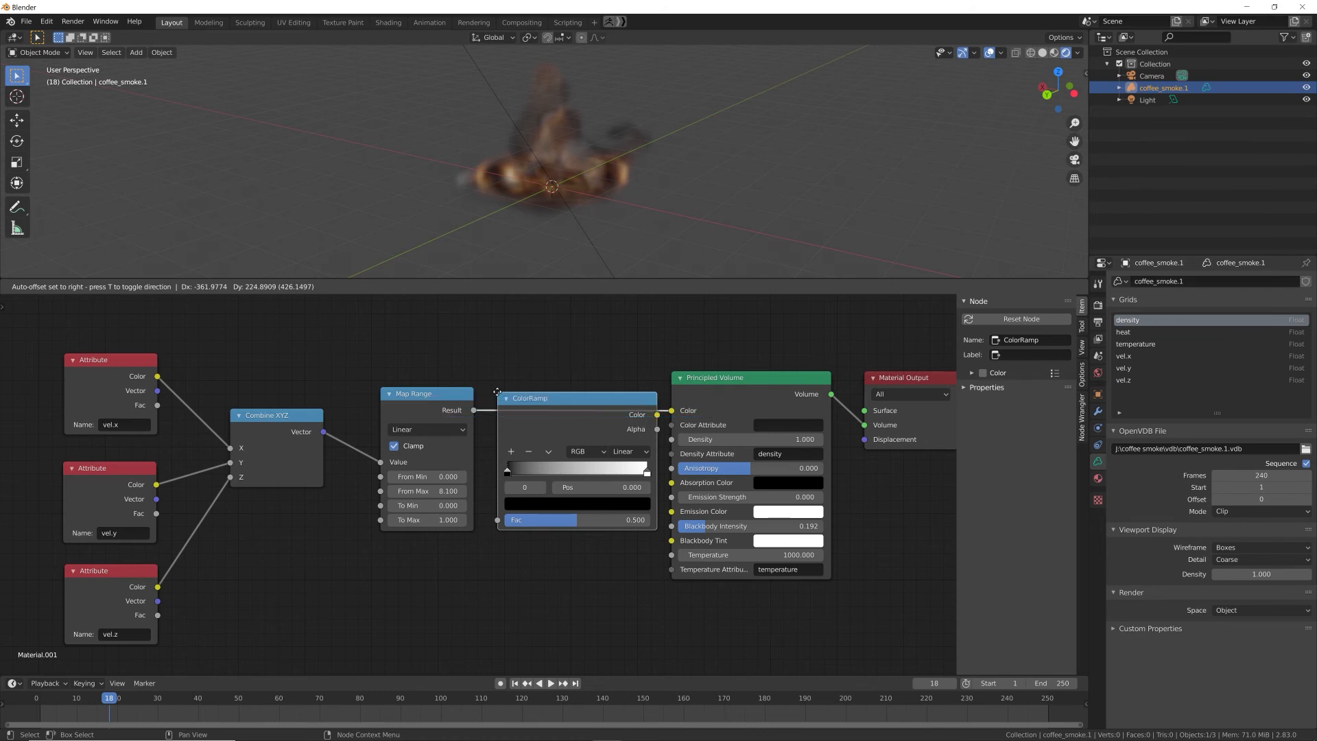
click(498, 396)
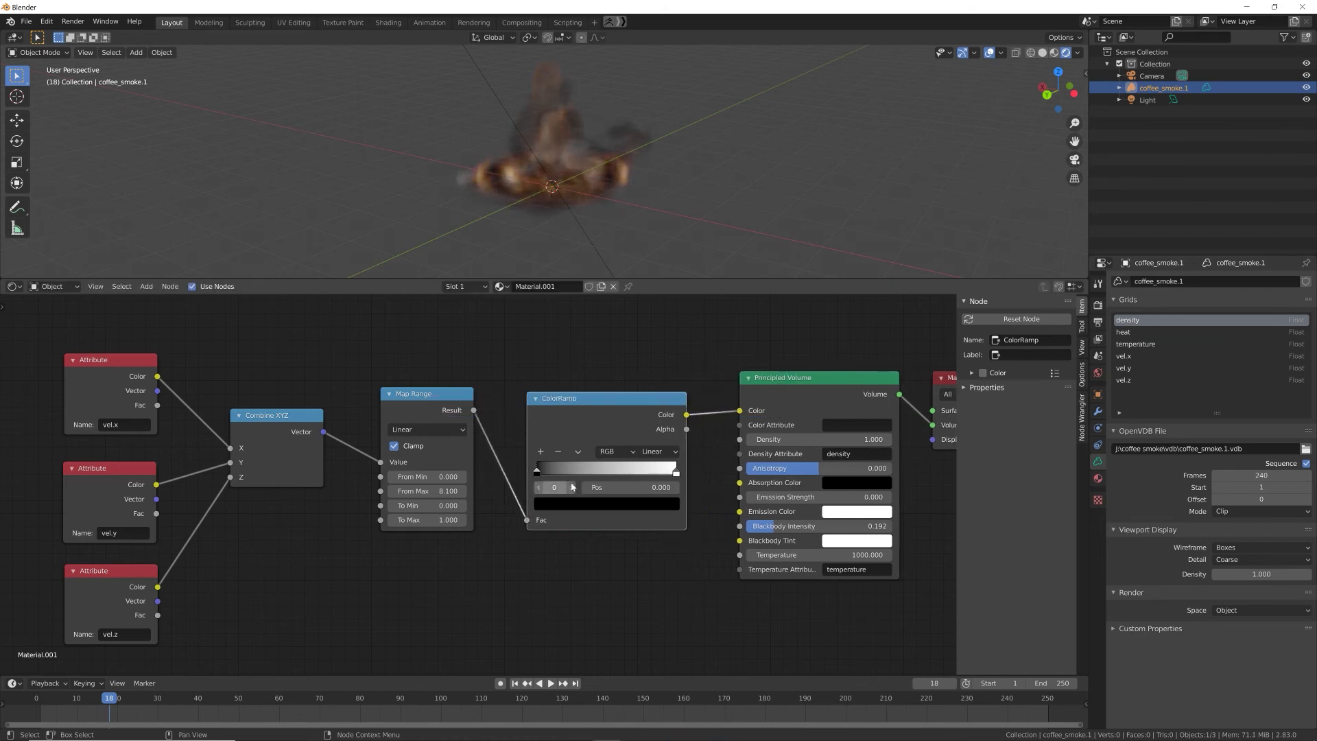
Step: Change the ColorRamp's white end stop to pure red and inspect the smoke from another side
click(677, 472)
click(658, 511)
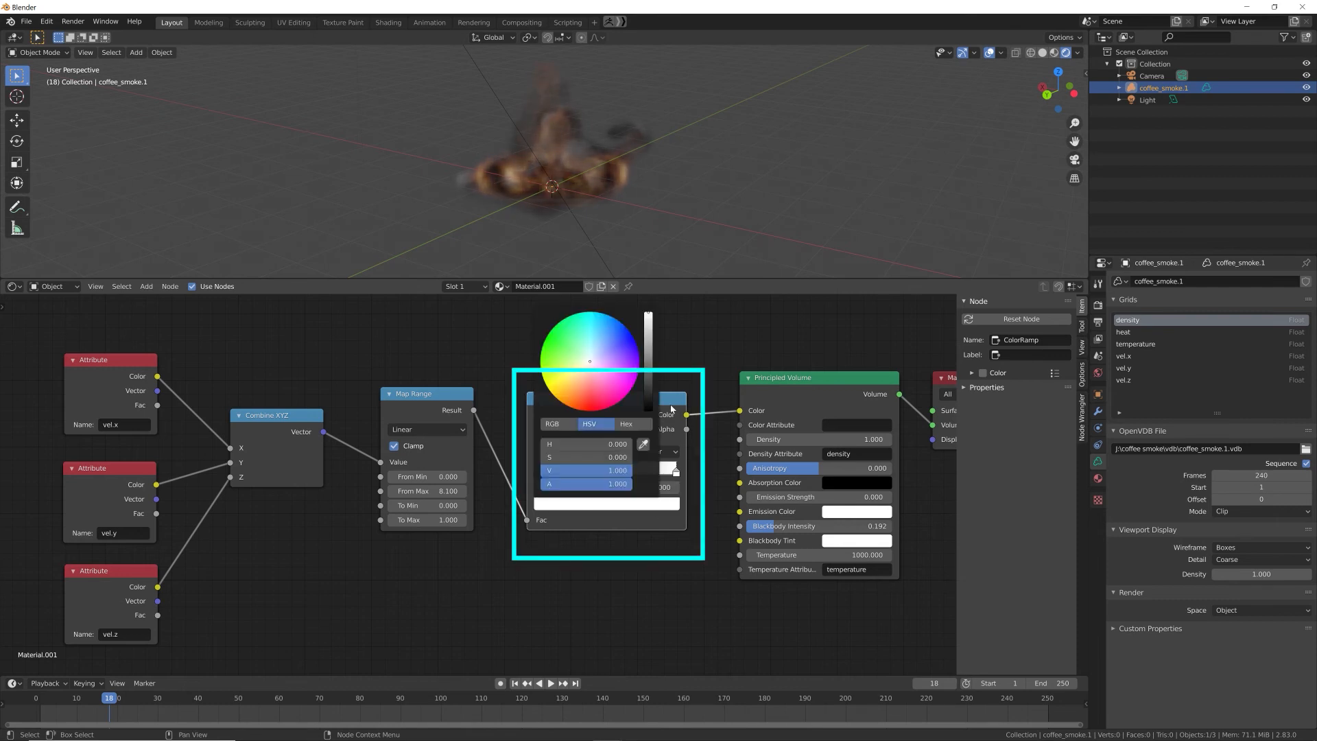
click(590, 406)
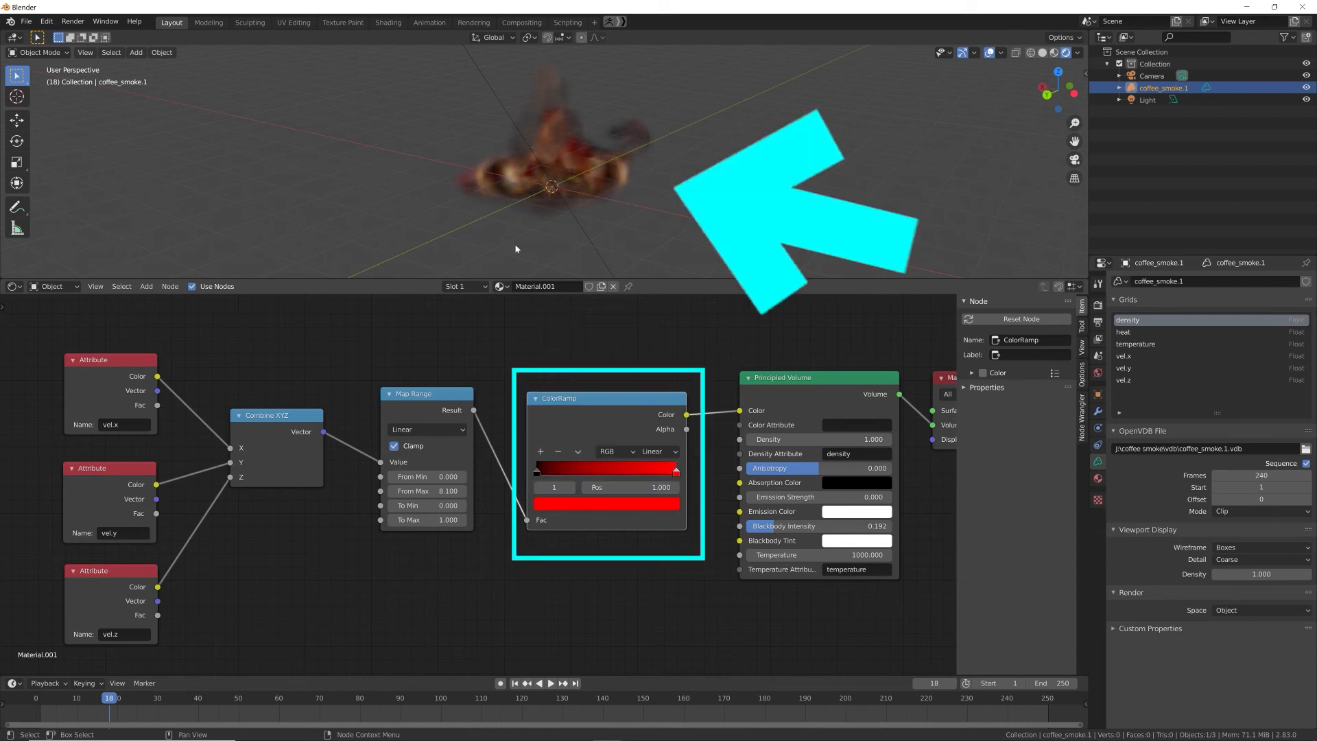
middle_drag(632, 133, 527, 155)
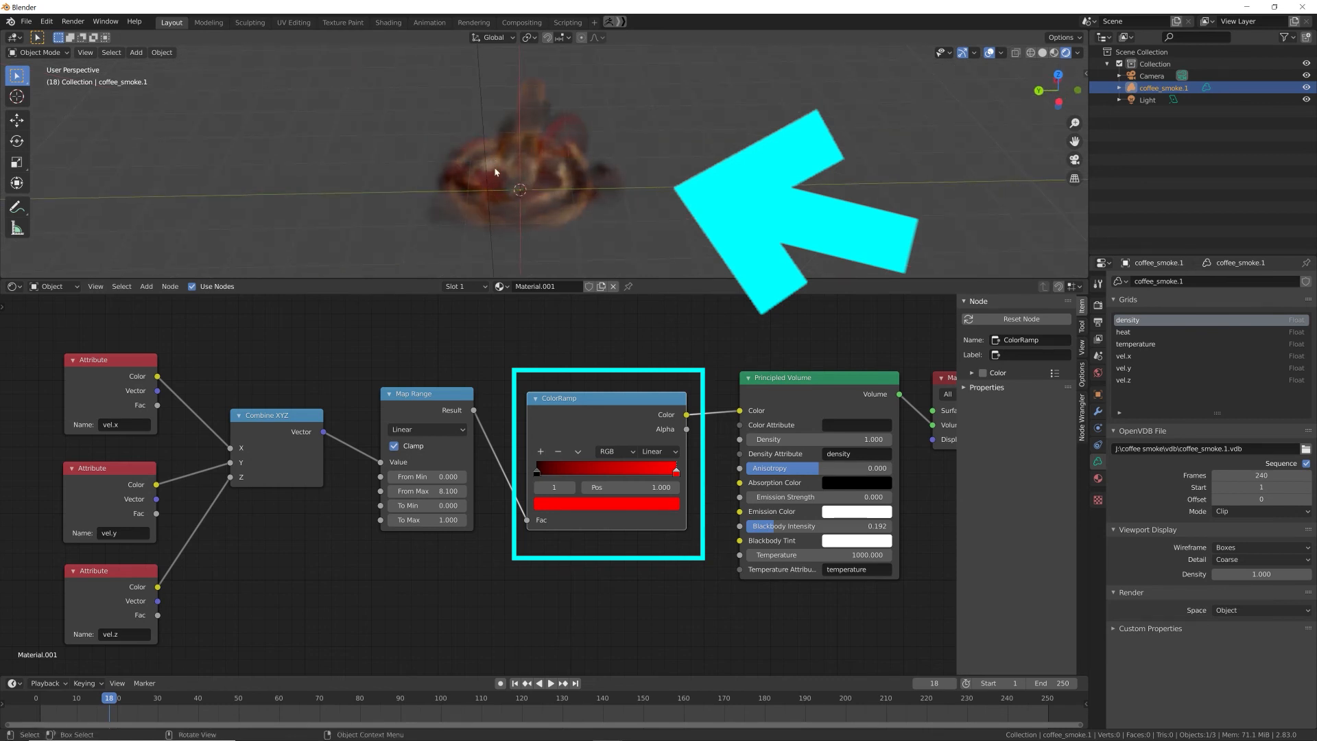
Step: Change the ColorRamp's black start stop to a bright green at full brightness
click(536, 477)
click(549, 504)
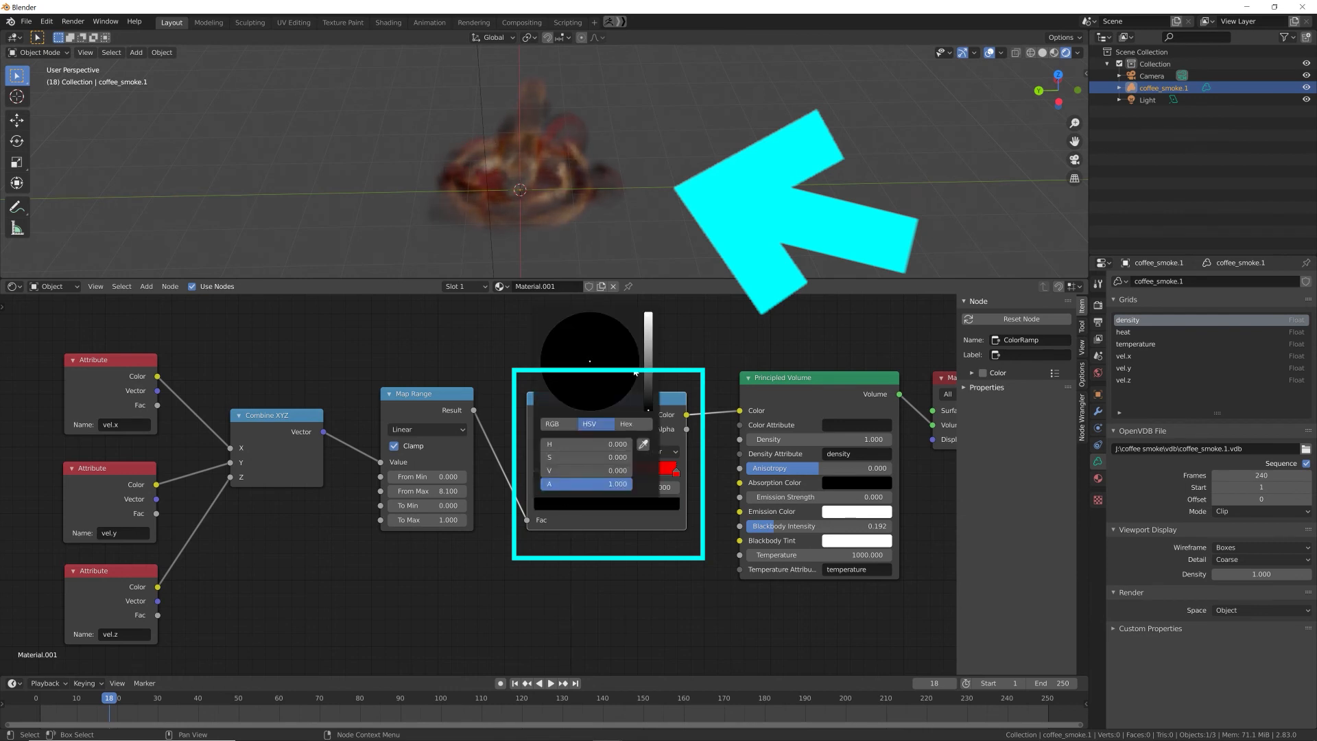
drag(647, 409, 647, 312)
drag(581, 354, 540, 353)
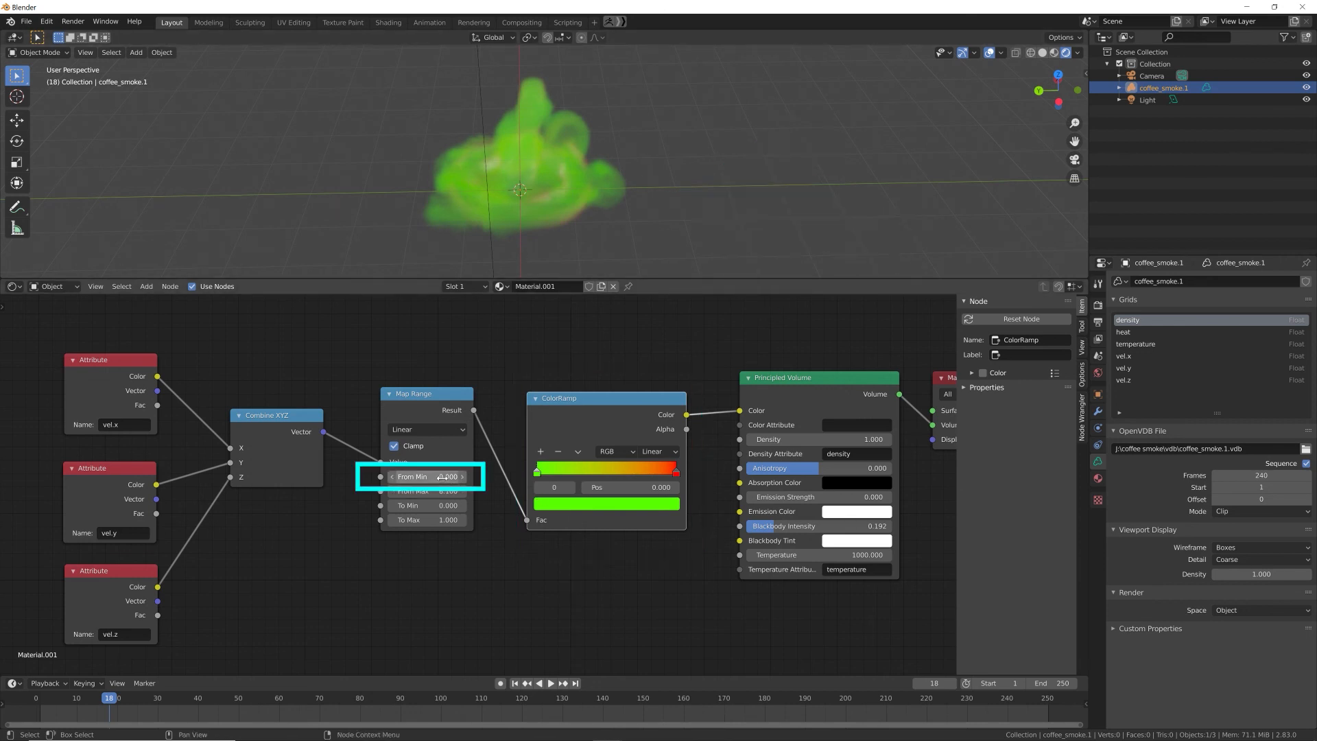
Step: Adjust the Map Range node's input range, lowering From Min to -10.6 and setting From Max to 3
drag(442, 476, 555, 491)
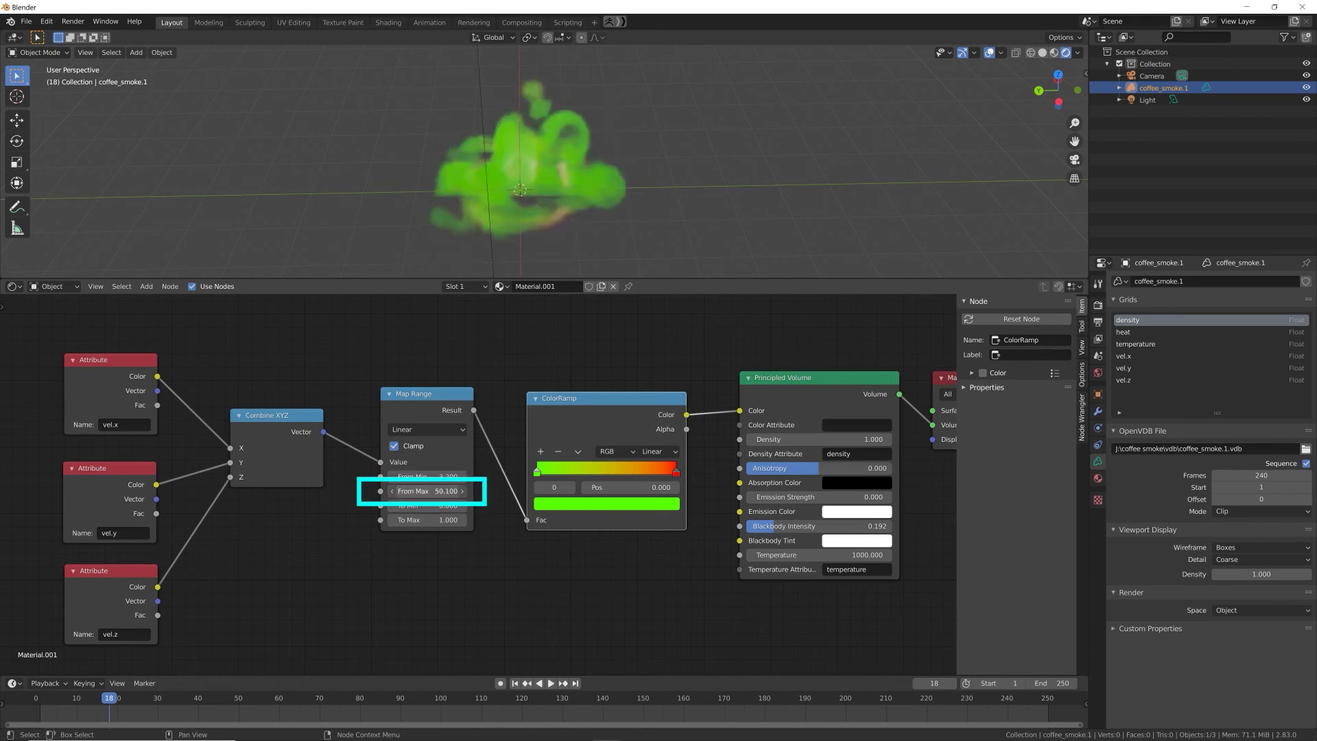
drag(426, 476, 110, 490)
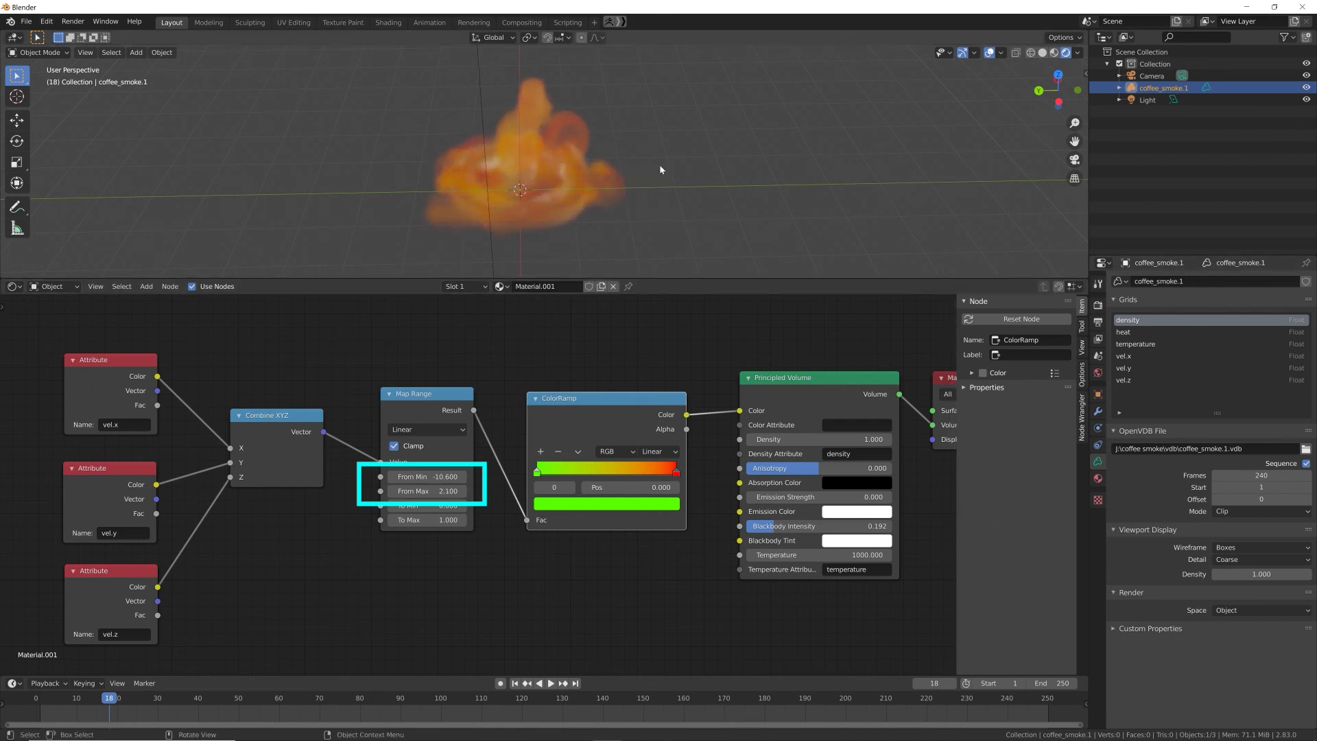
middle_drag(659, 167, 553, 186)
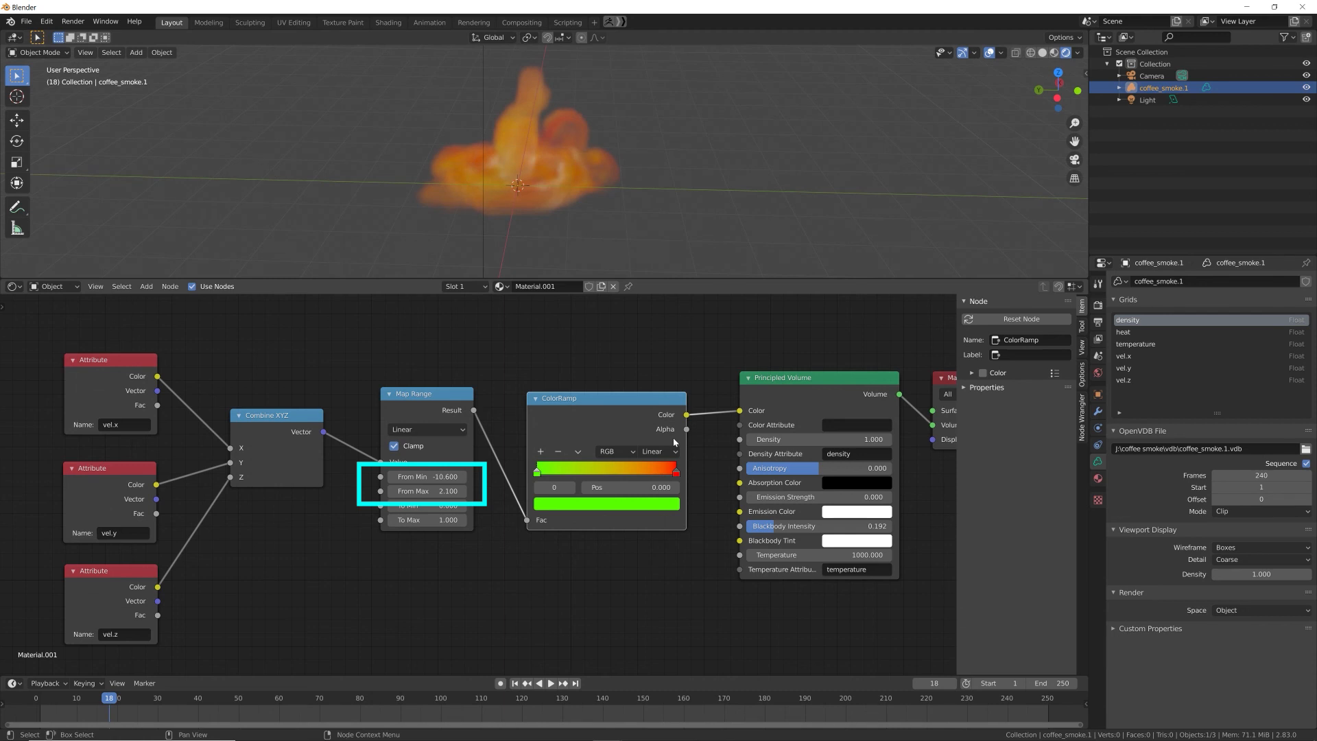
click(463, 491)
click(463, 491)
click(463, 491)
click(463, 491)
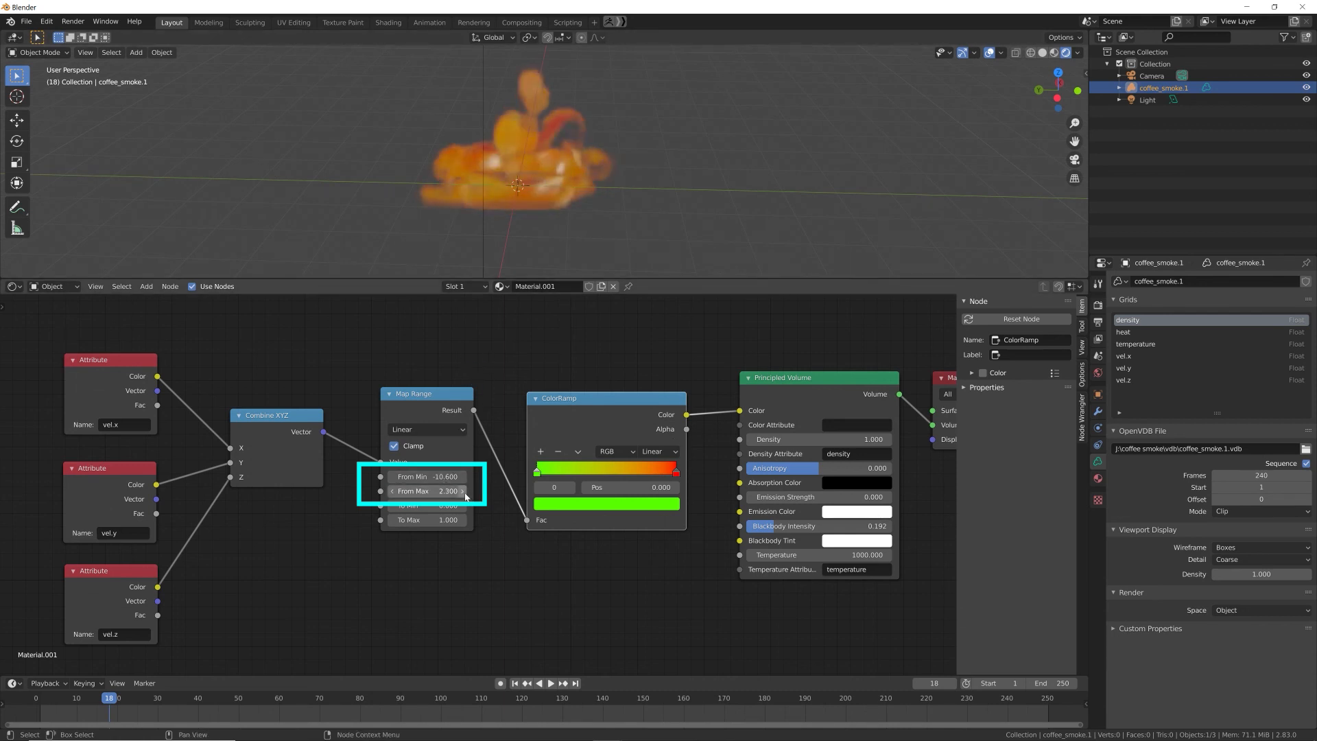
click(463, 491)
click(463, 491)
click(463, 491)
click(463, 491)
Step: Raise the Map Range node's From Min to -6.1 and enlarge the 3D viewport's share of the window
click(463, 476)
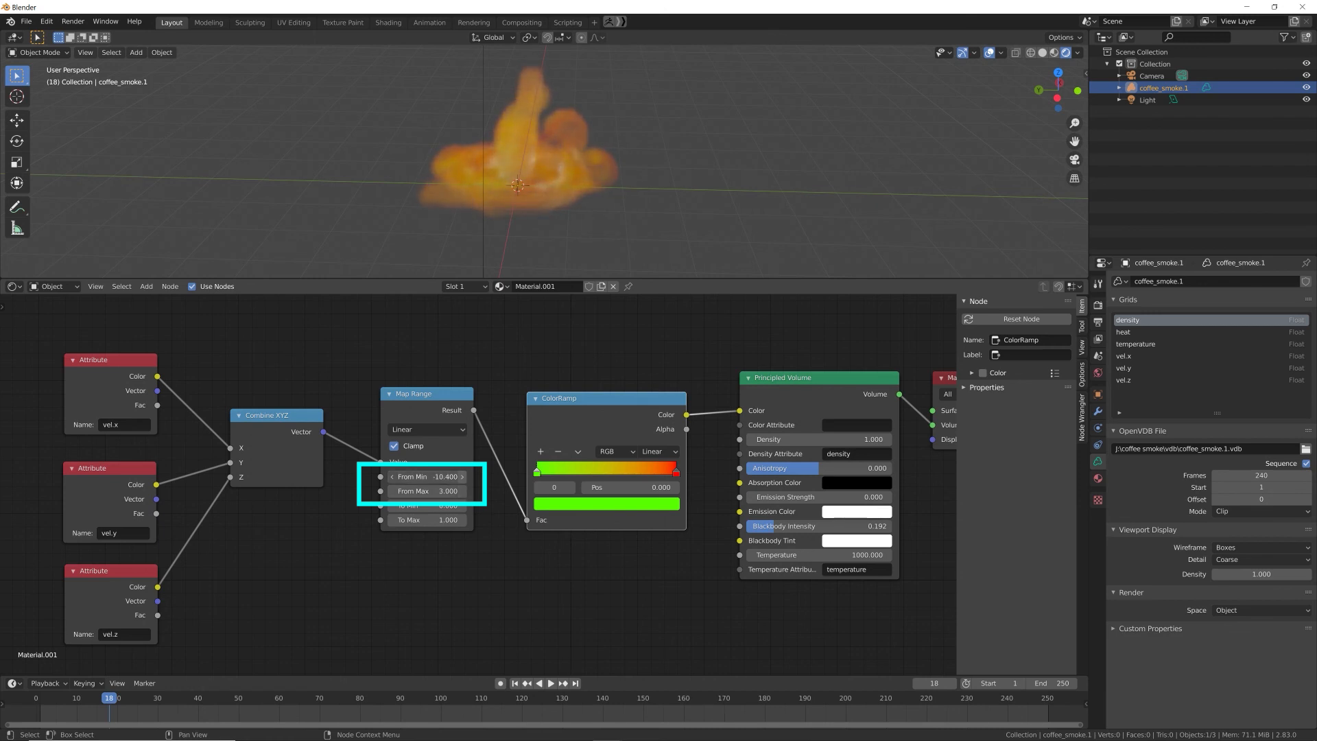
click(463, 477)
click(463, 477)
click(462, 477)
click(463, 477)
click(463, 476)
click(463, 477)
click(463, 477)
click(463, 477)
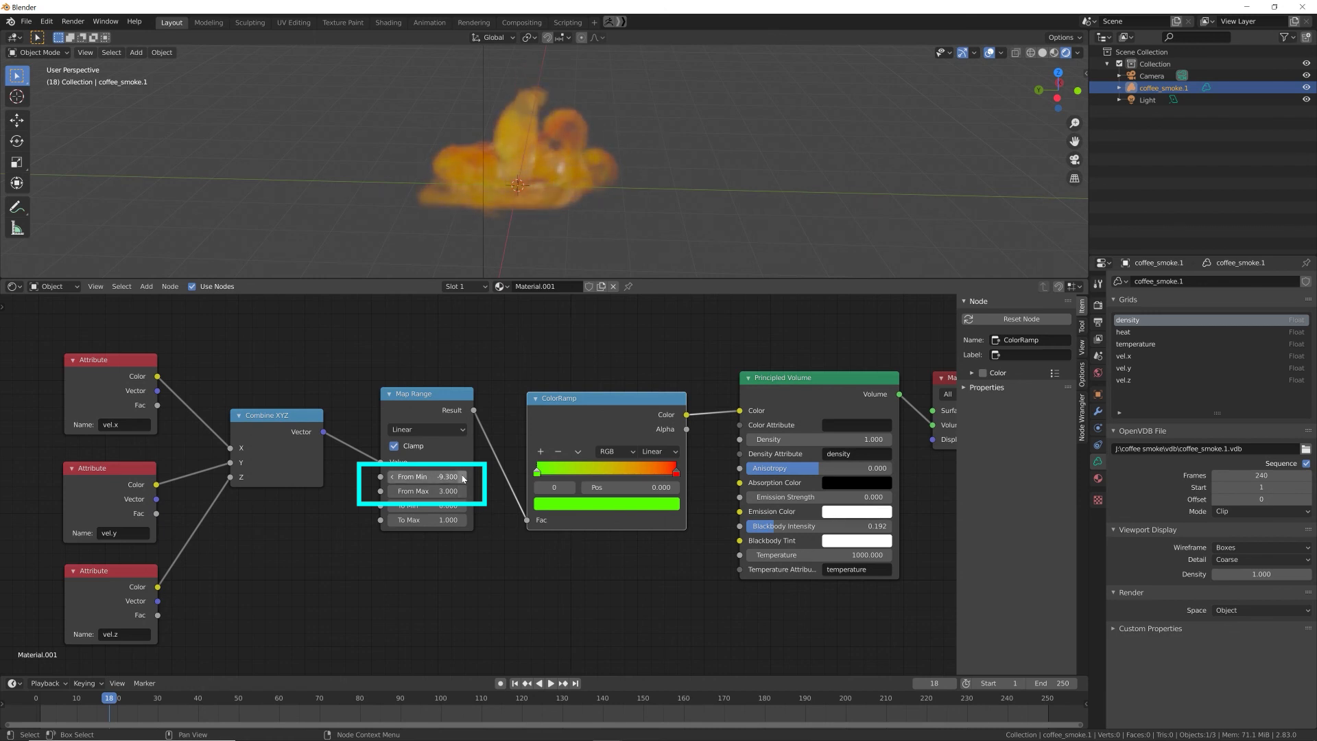
click(463, 476)
click(463, 476)
drag(426, 477, 449, 477)
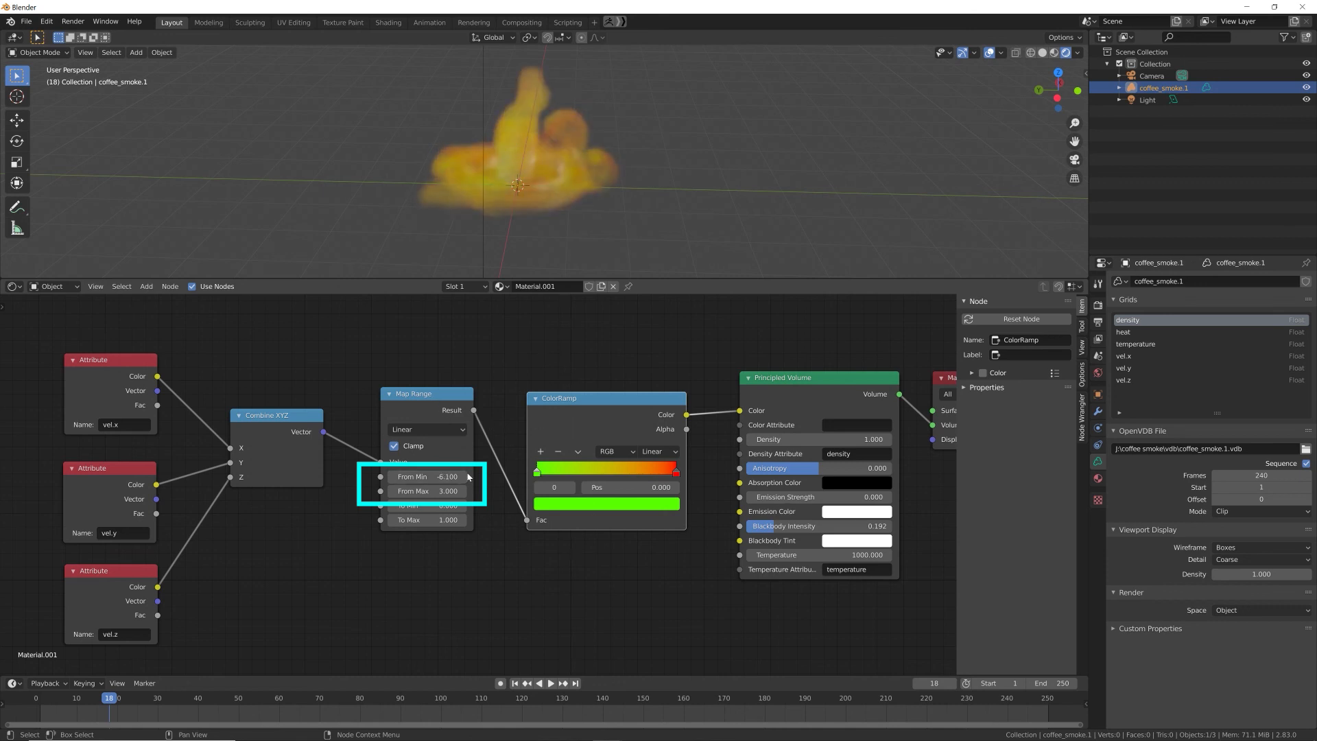
drag(516, 279, 516, 384)
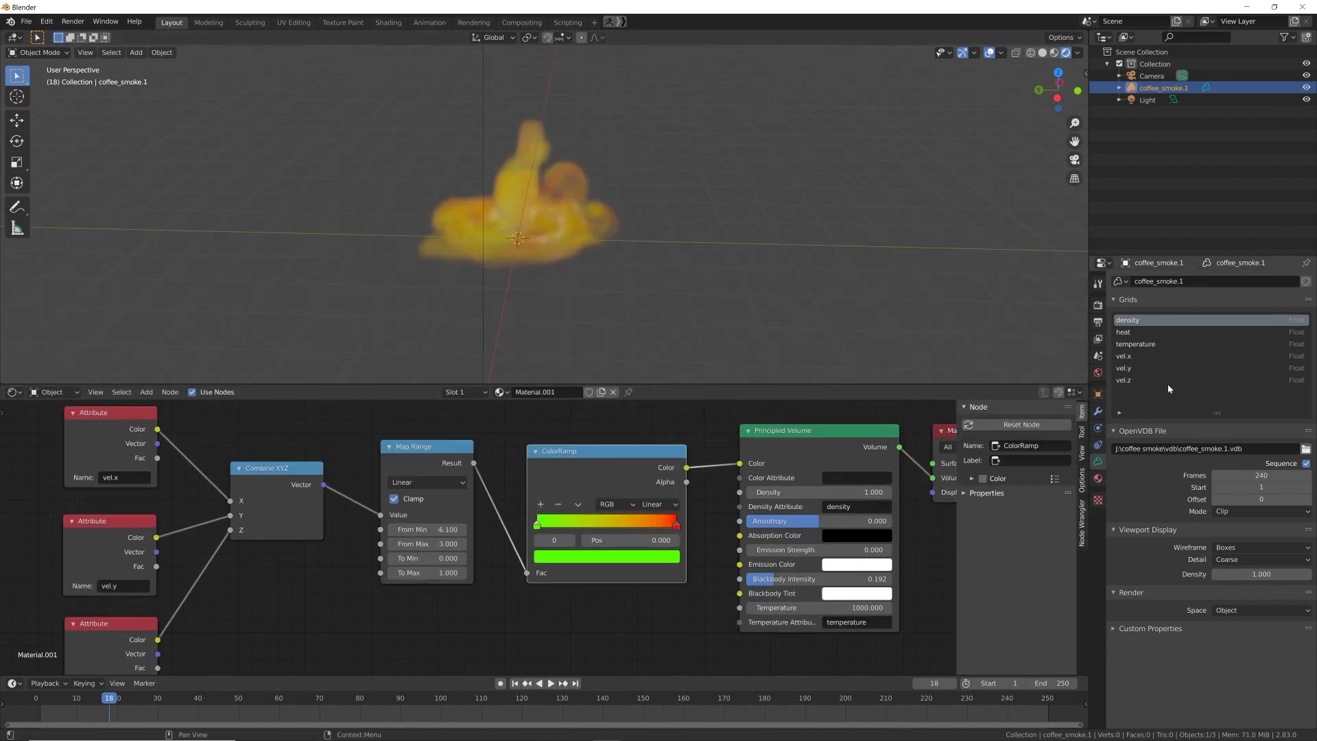